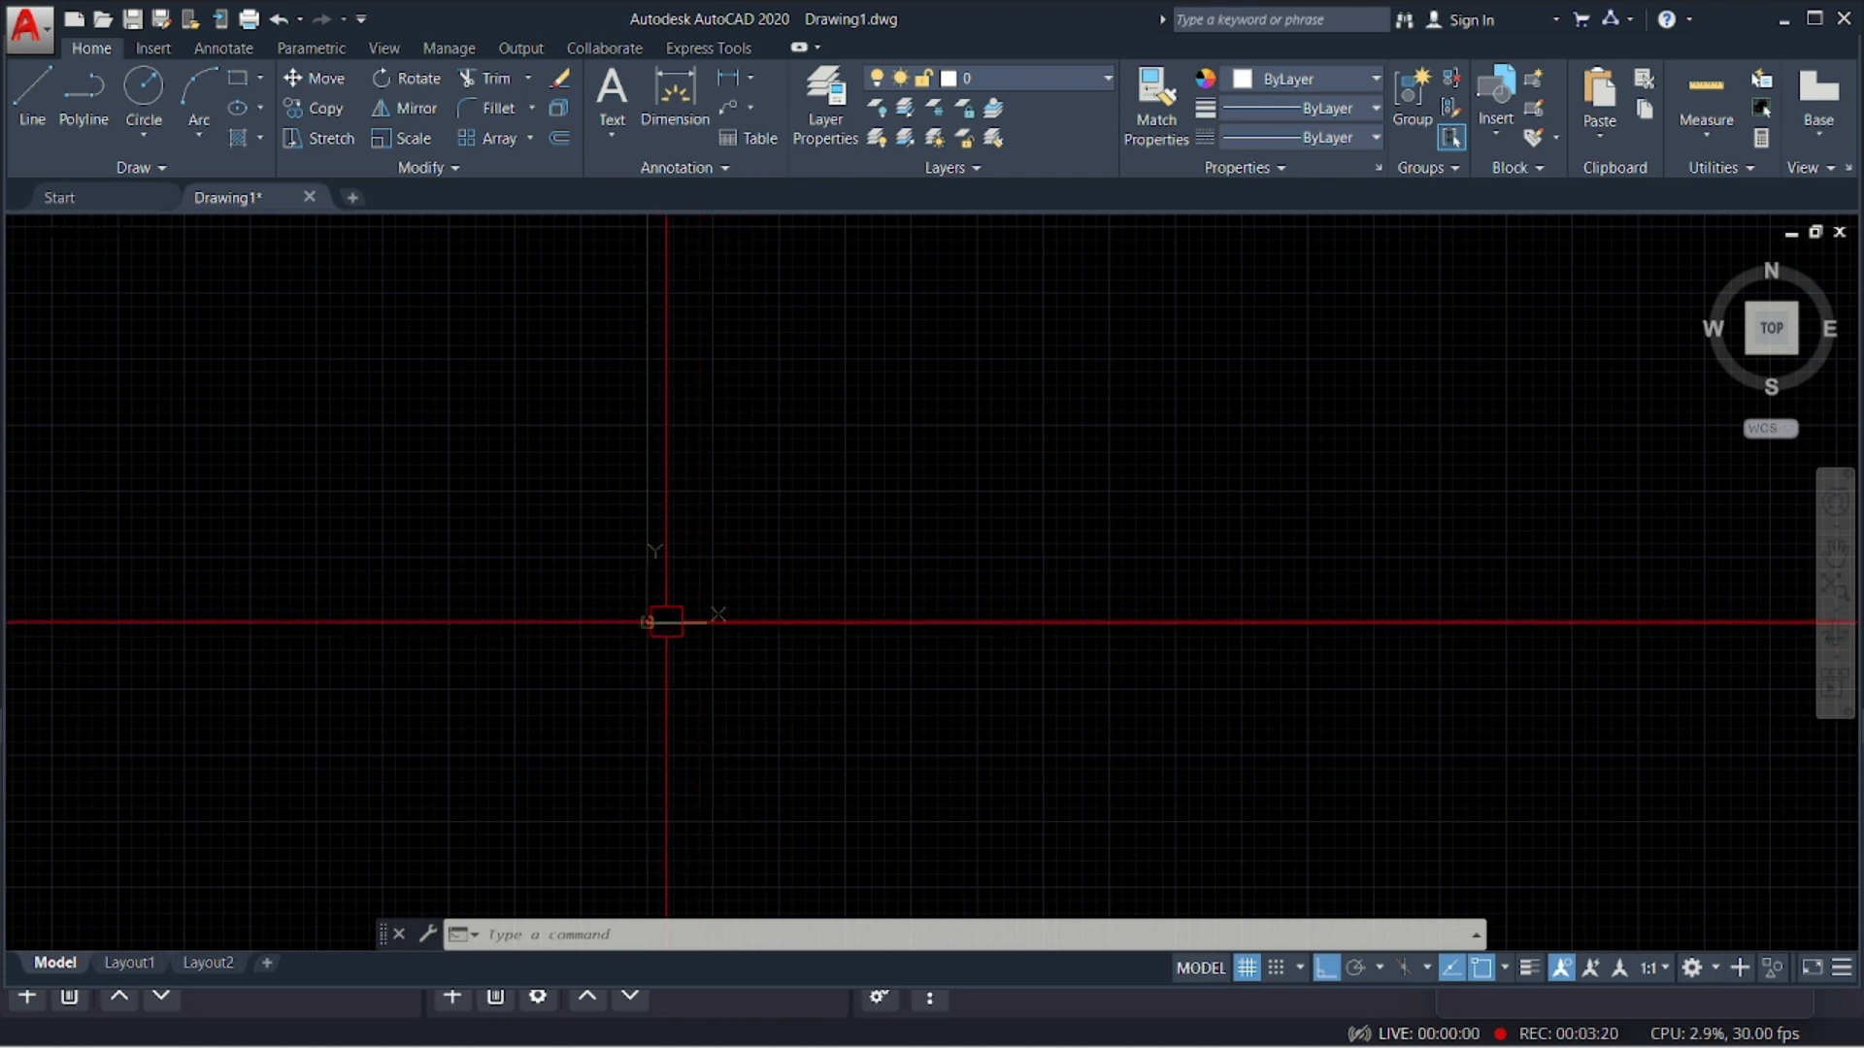
- Turn off showing the UCS icon at the origin in the UCS icon settings
{"action": "right_click", "coordinate": [666, 621]}
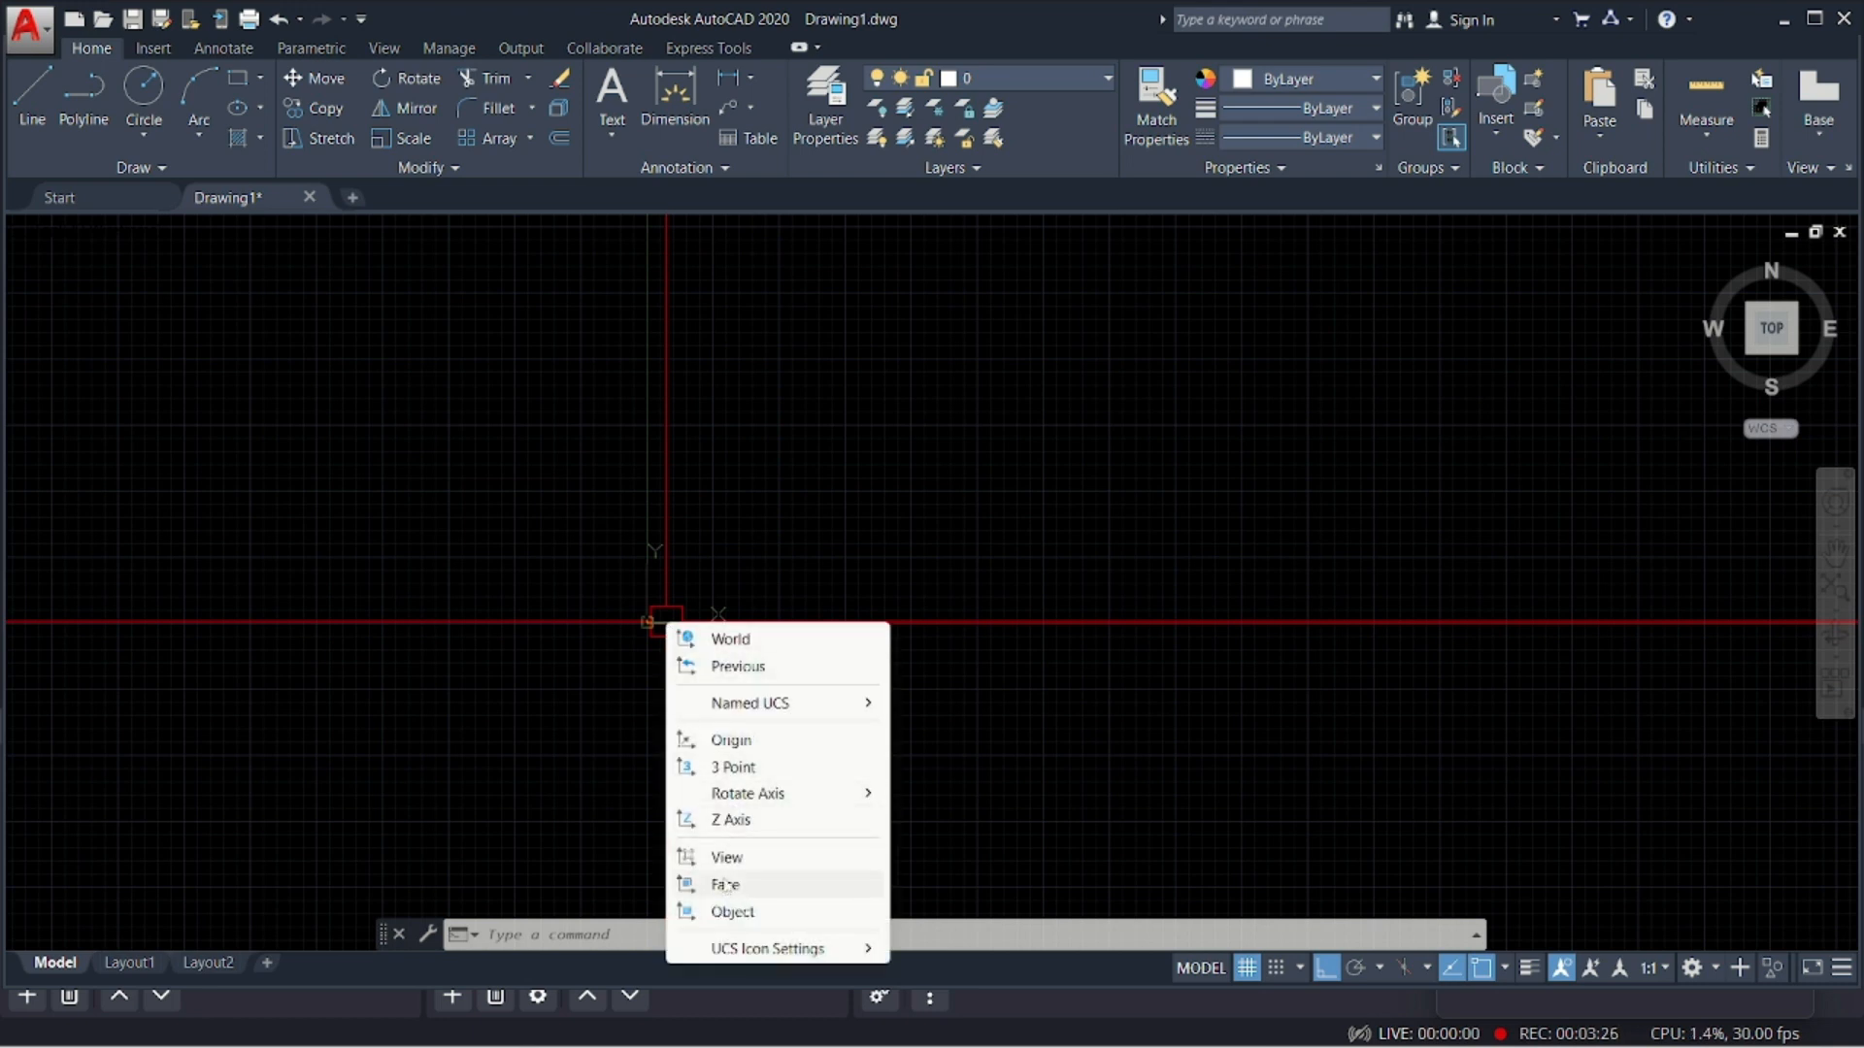
{"action": "mouse_move", "coordinate": [782, 952]}
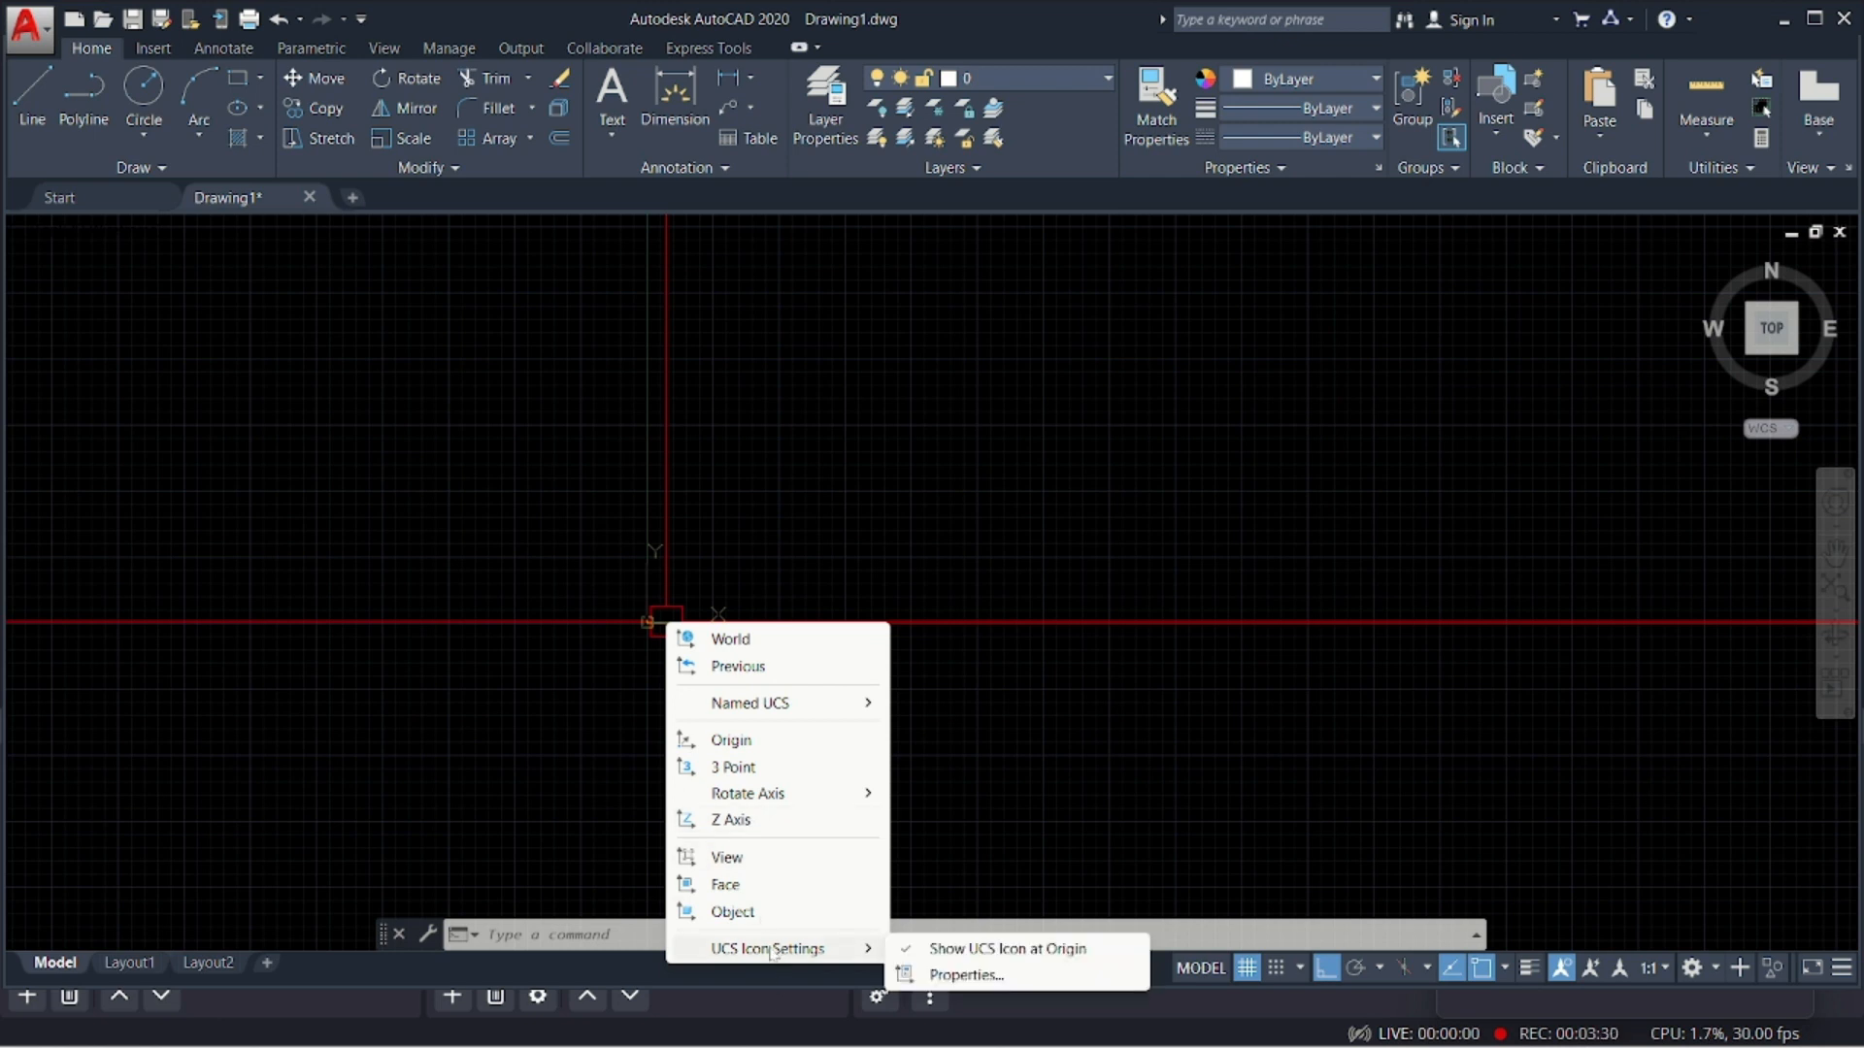
{"action": "left_click", "coordinate": [990, 949]}
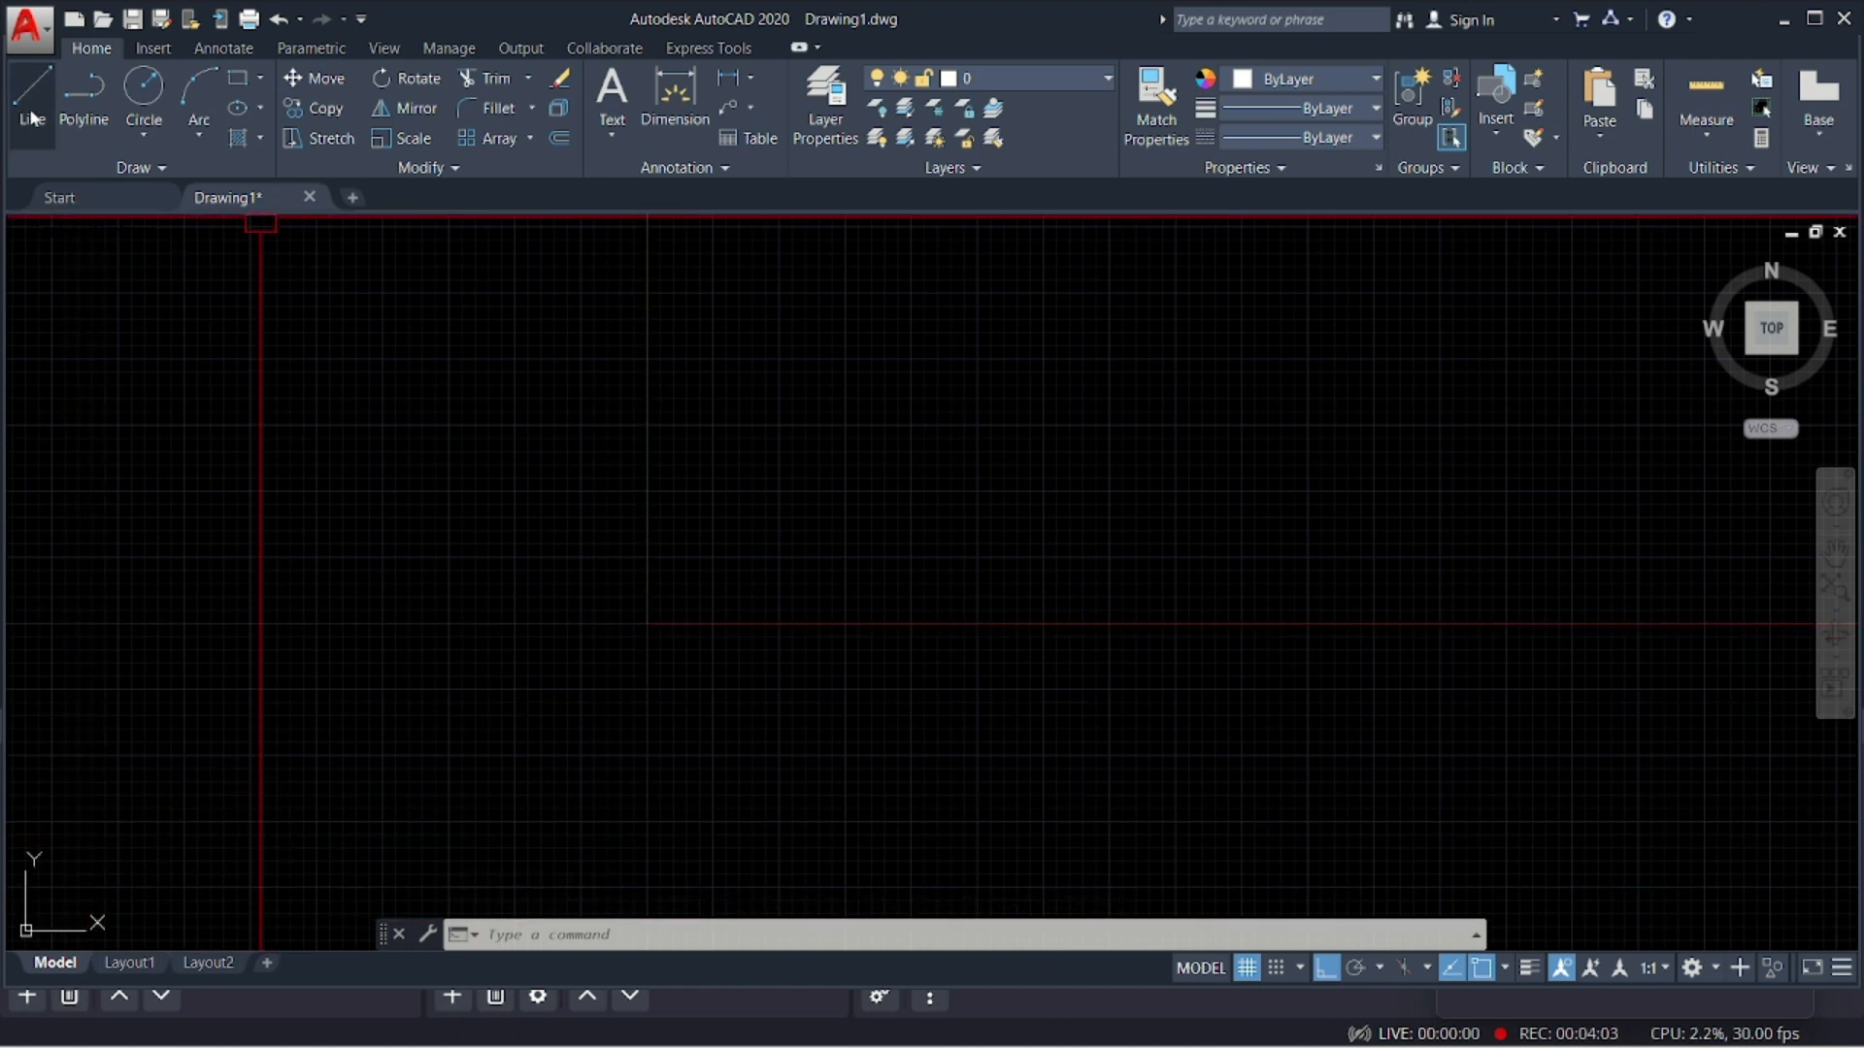
- Draw a closed four-sided outline with the Line command and Ortho on, ending with a slightly slanted side back to the start point
{"action": "type", "text": "l"}
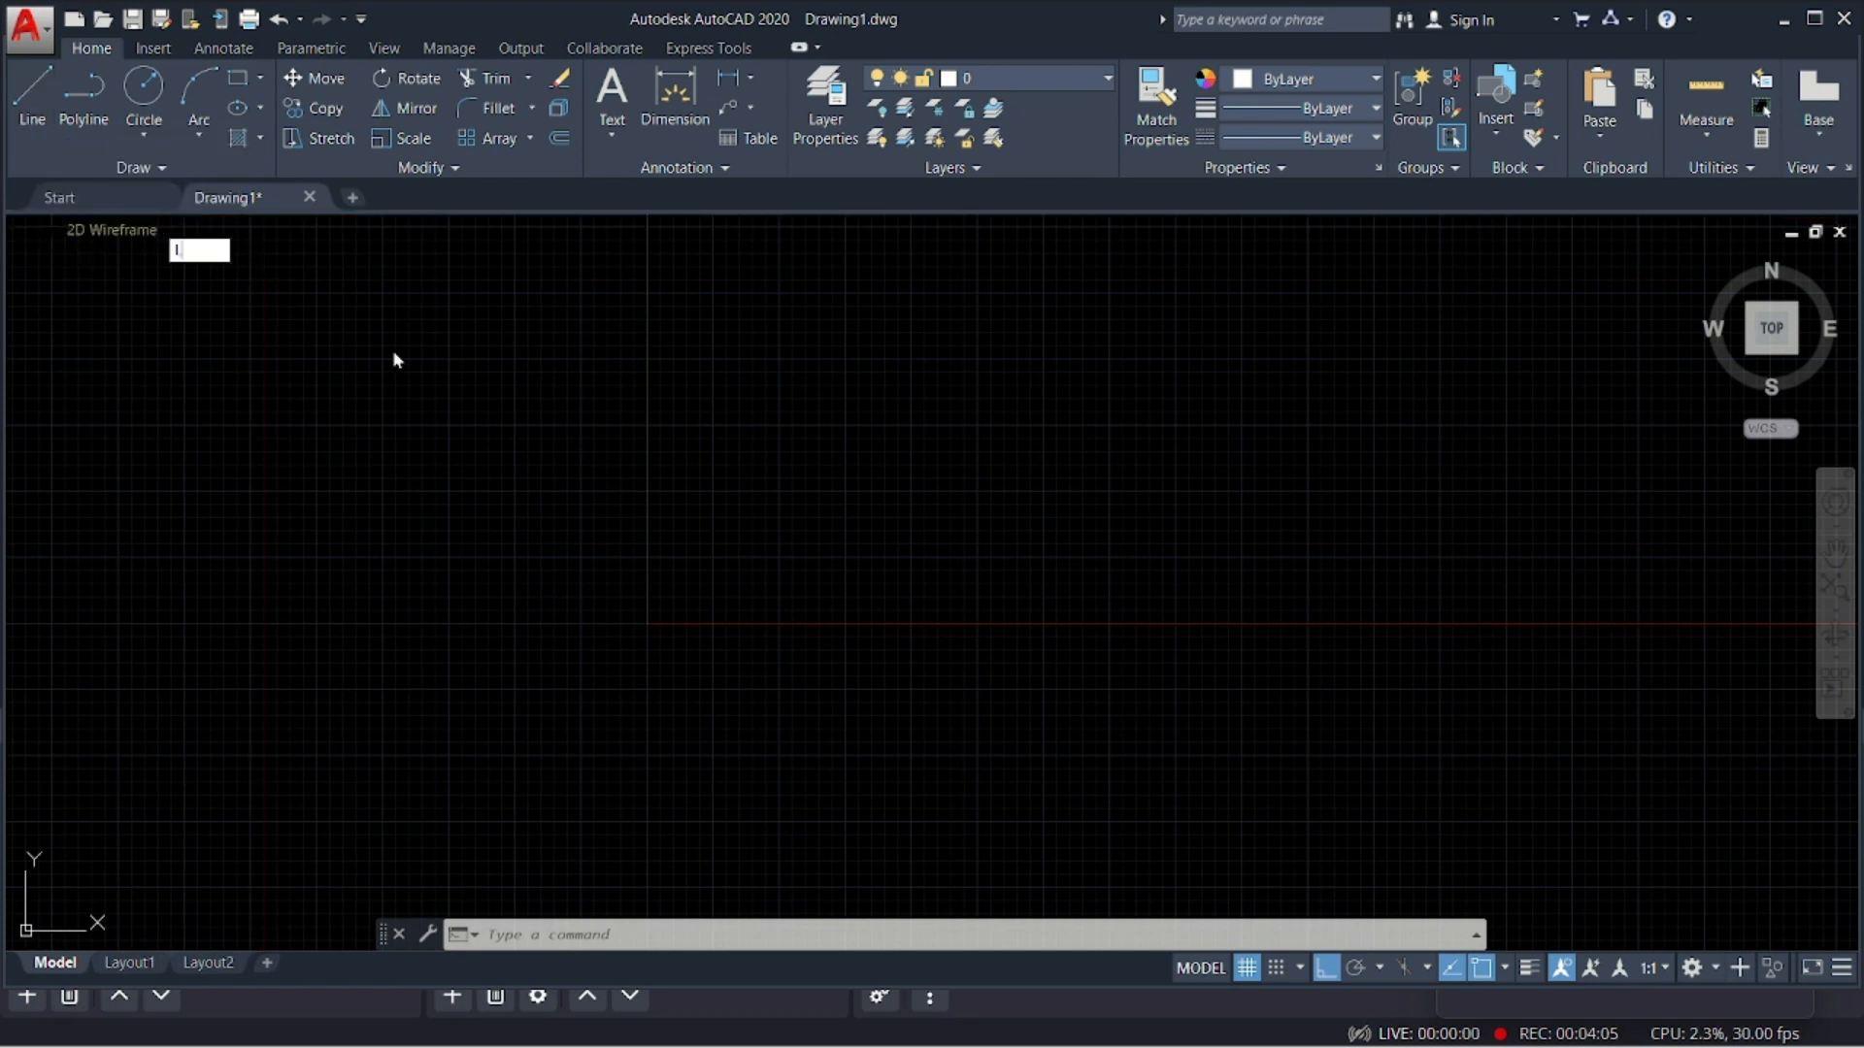
{"action": "key", "text": "Return"}
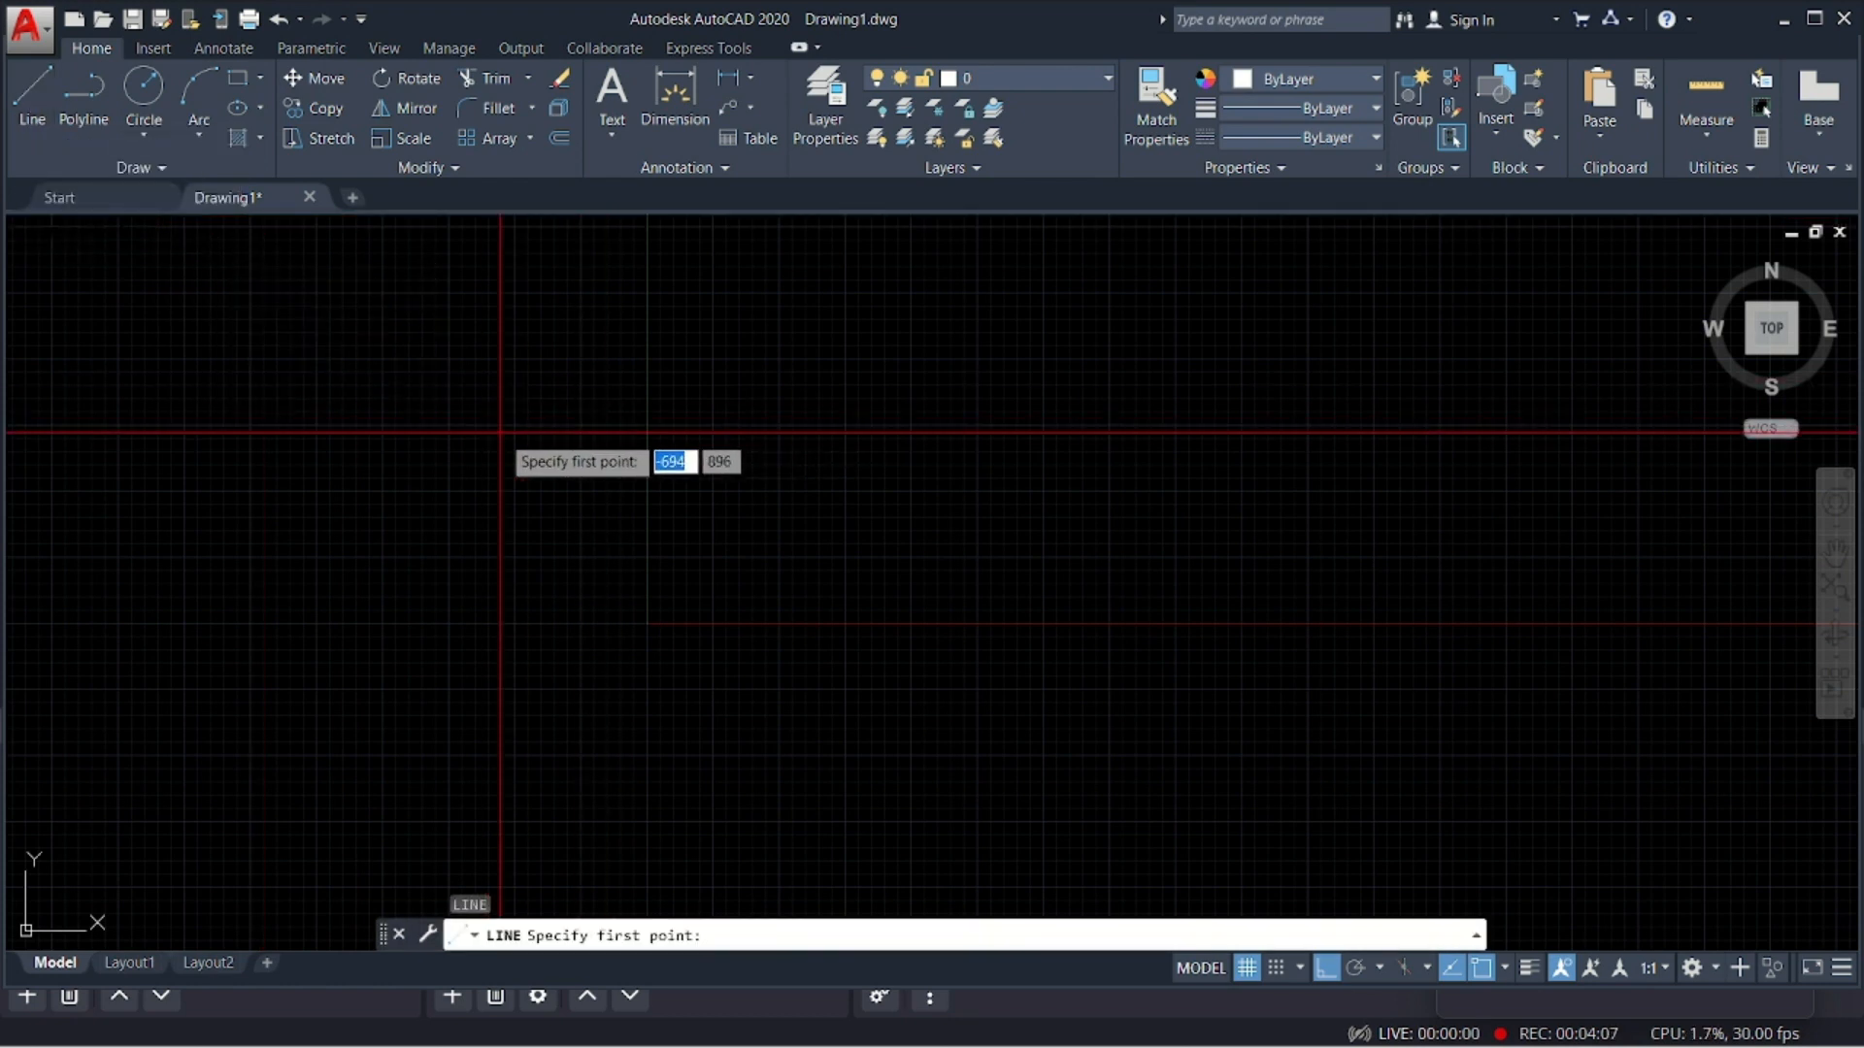
{"action": "left_click", "coordinate": [784, 424]}
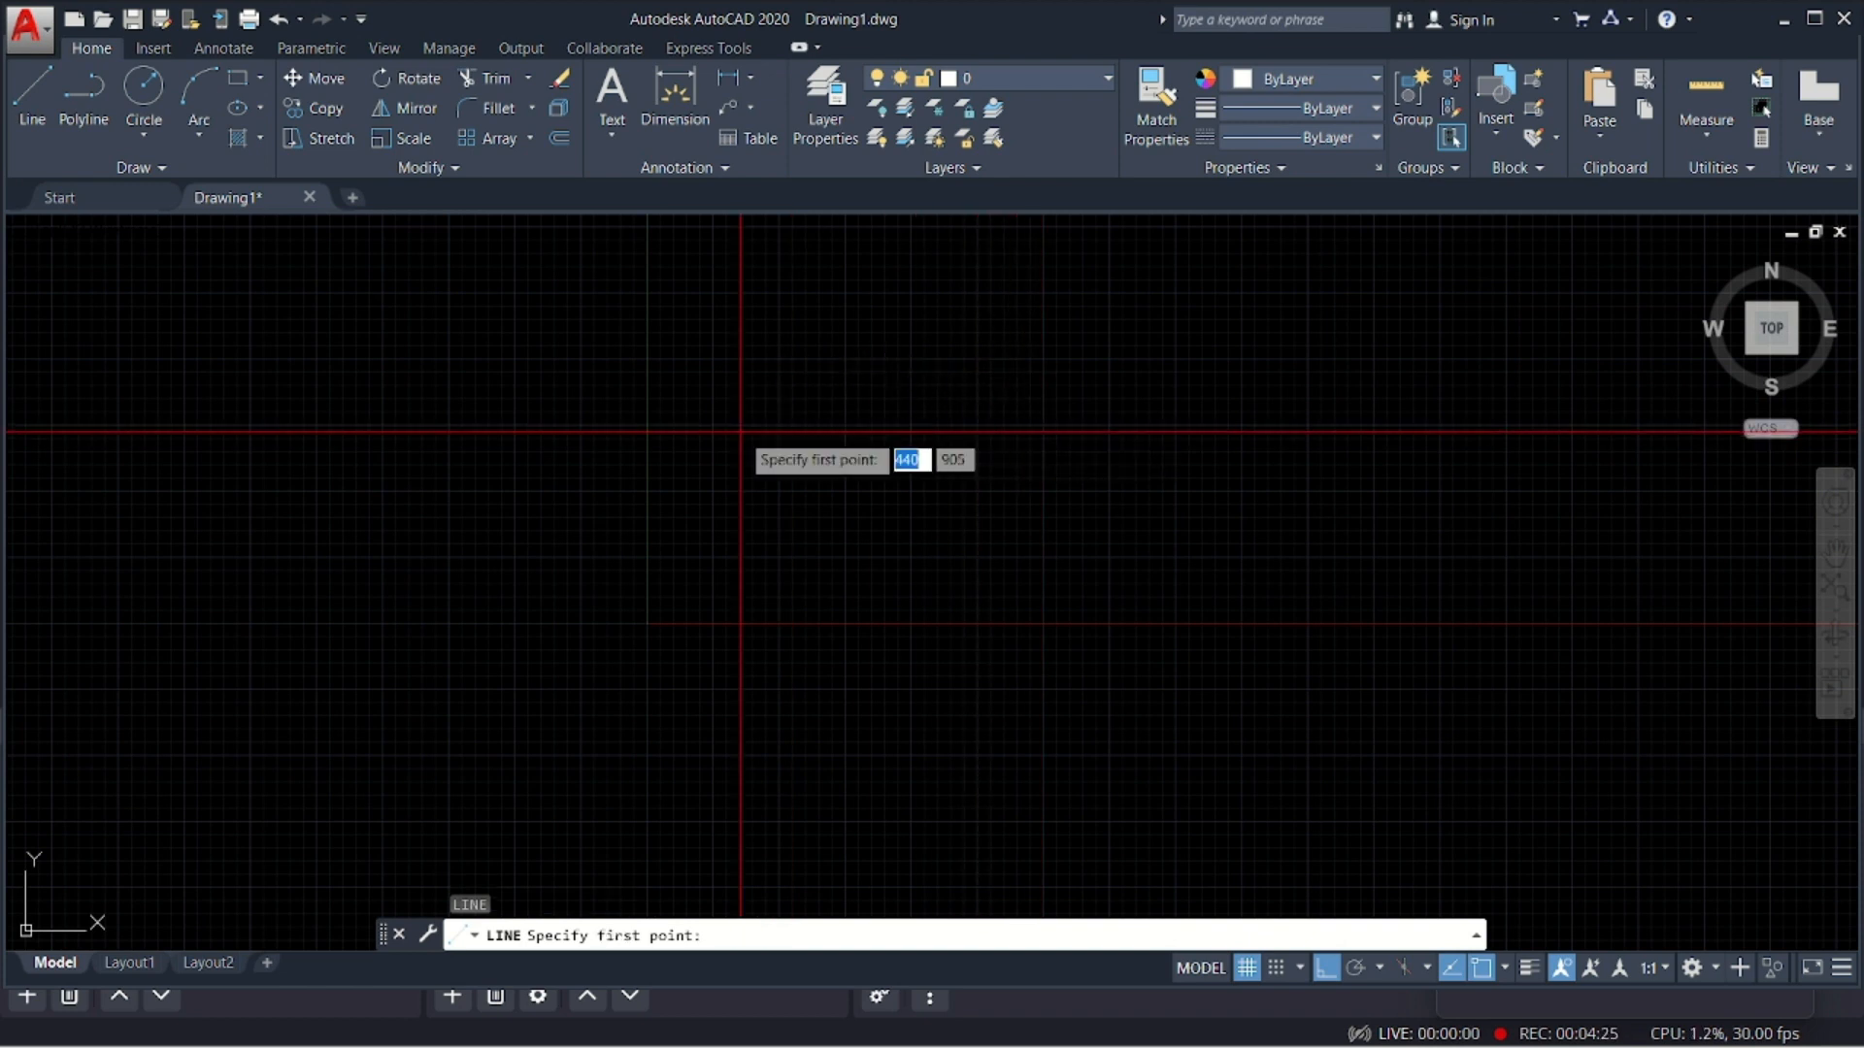
{"action": "left_click", "coordinate": [740, 431]}
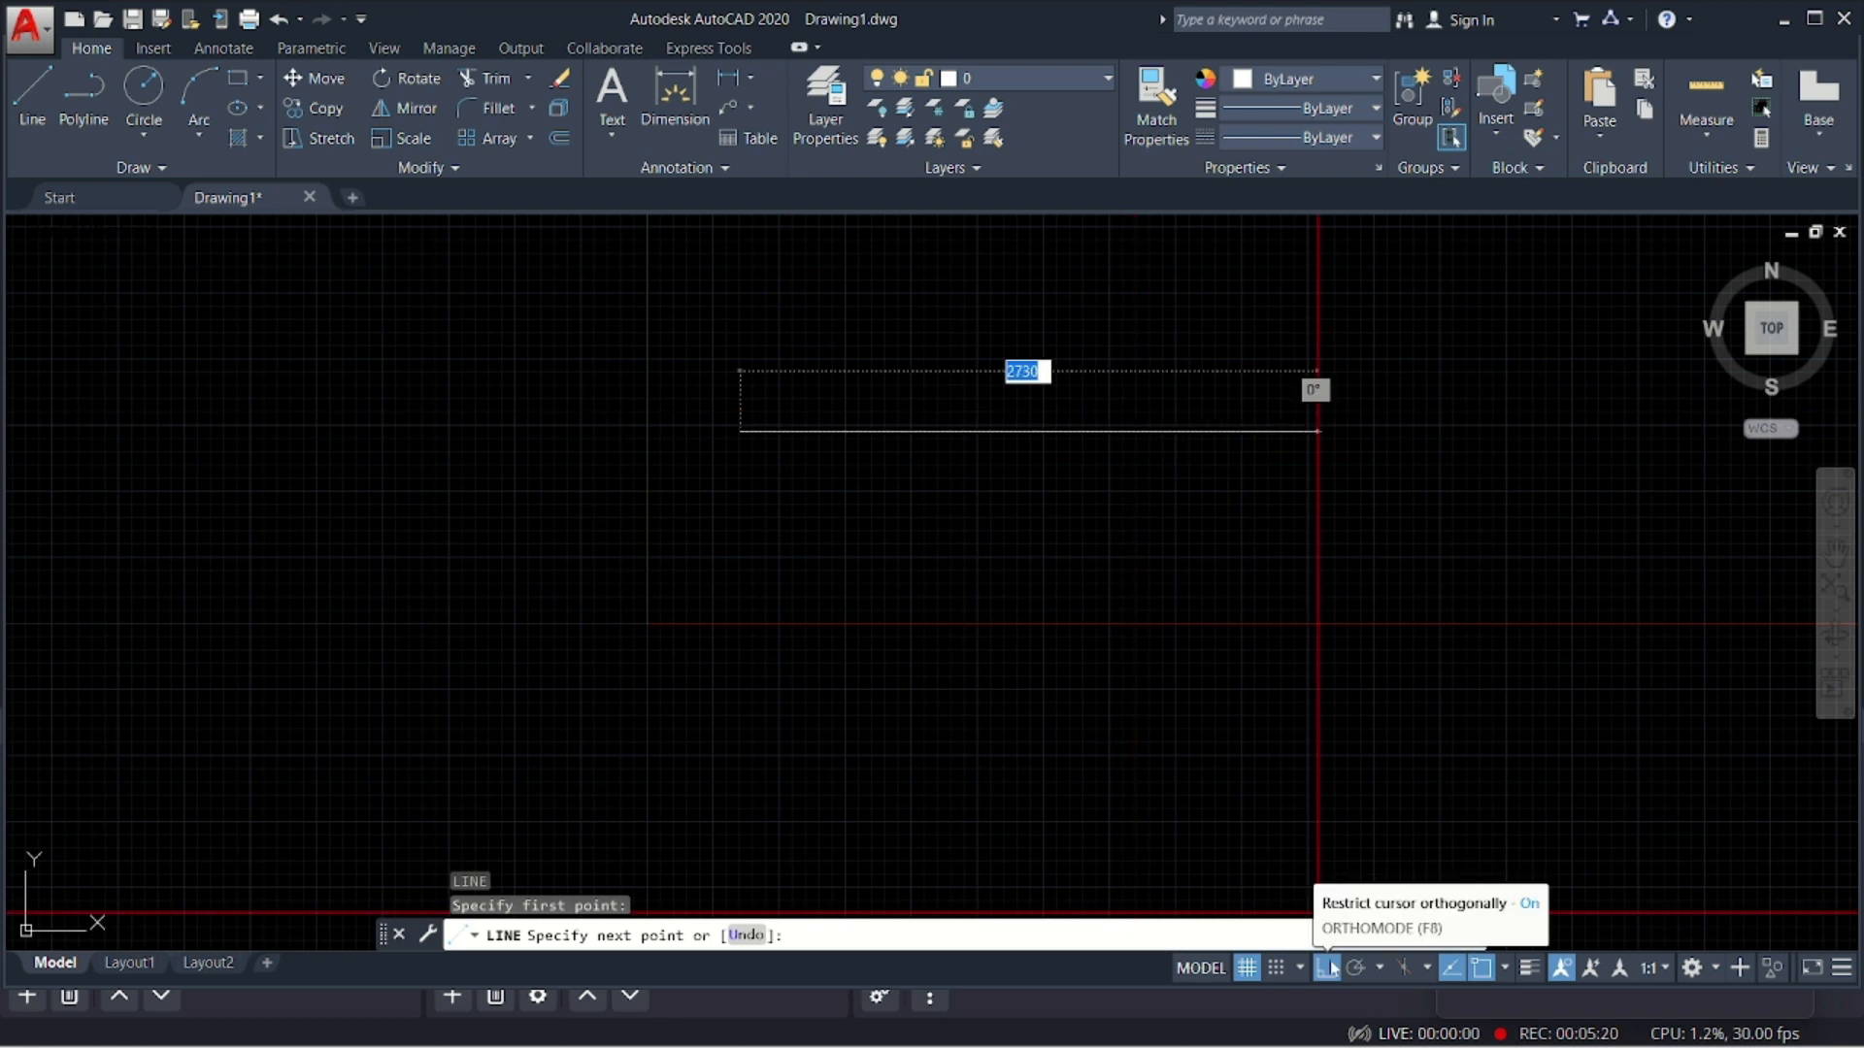
{"action": "left_click", "coordinate": [1328, 968]}
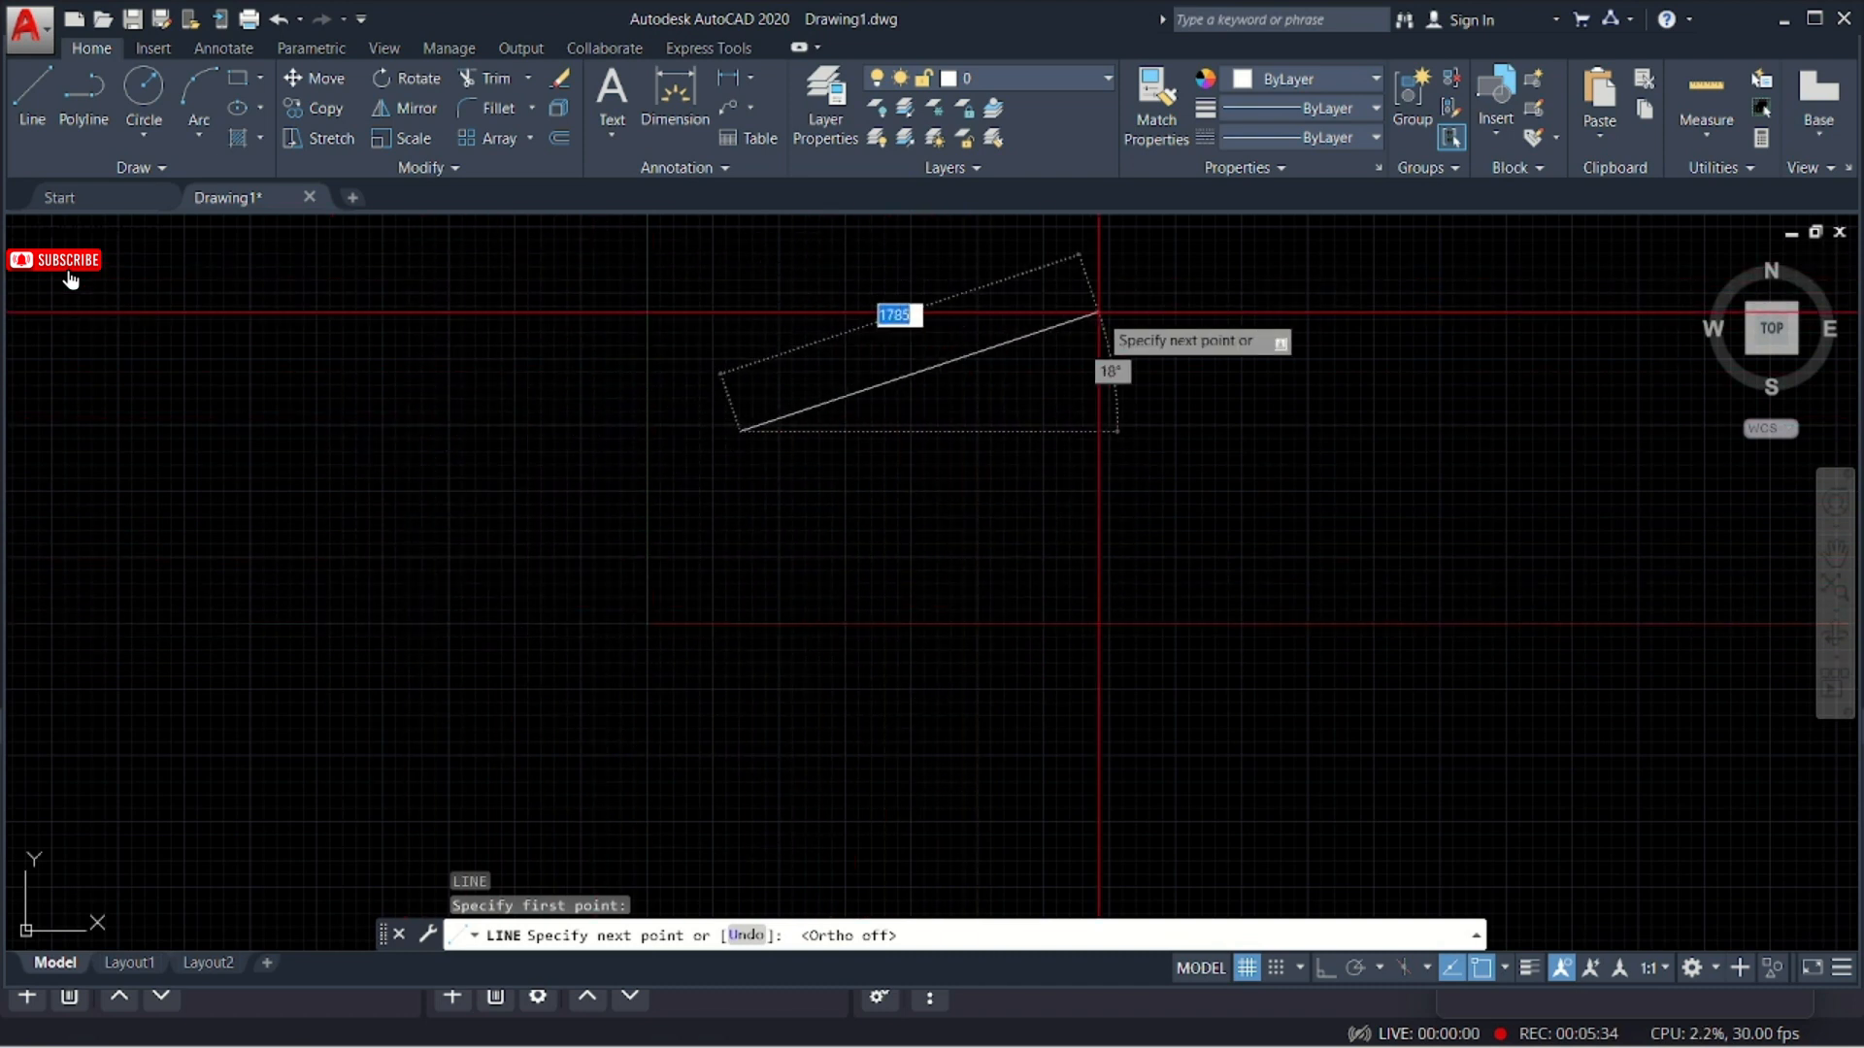
{"action": "left_click", "coordinate": [1326, 968]}
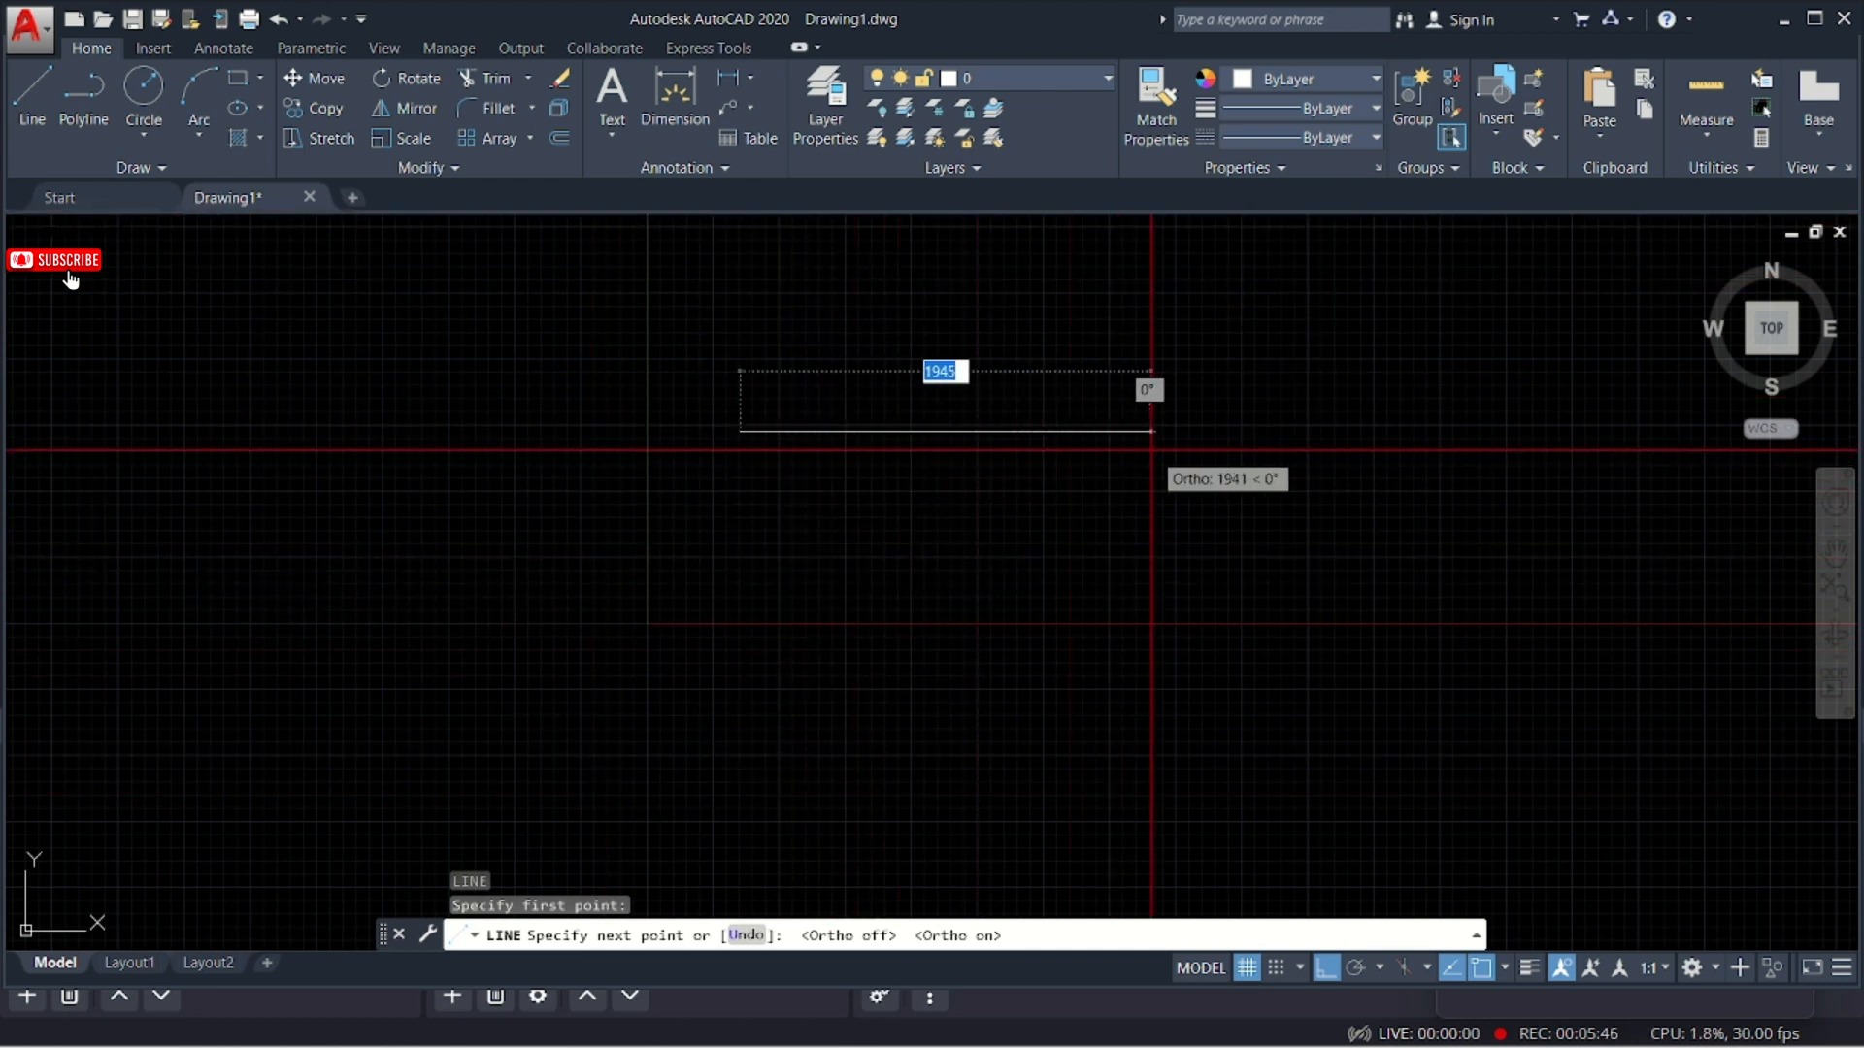
{"action": "left_click", "coordinate": [1204, 435]}
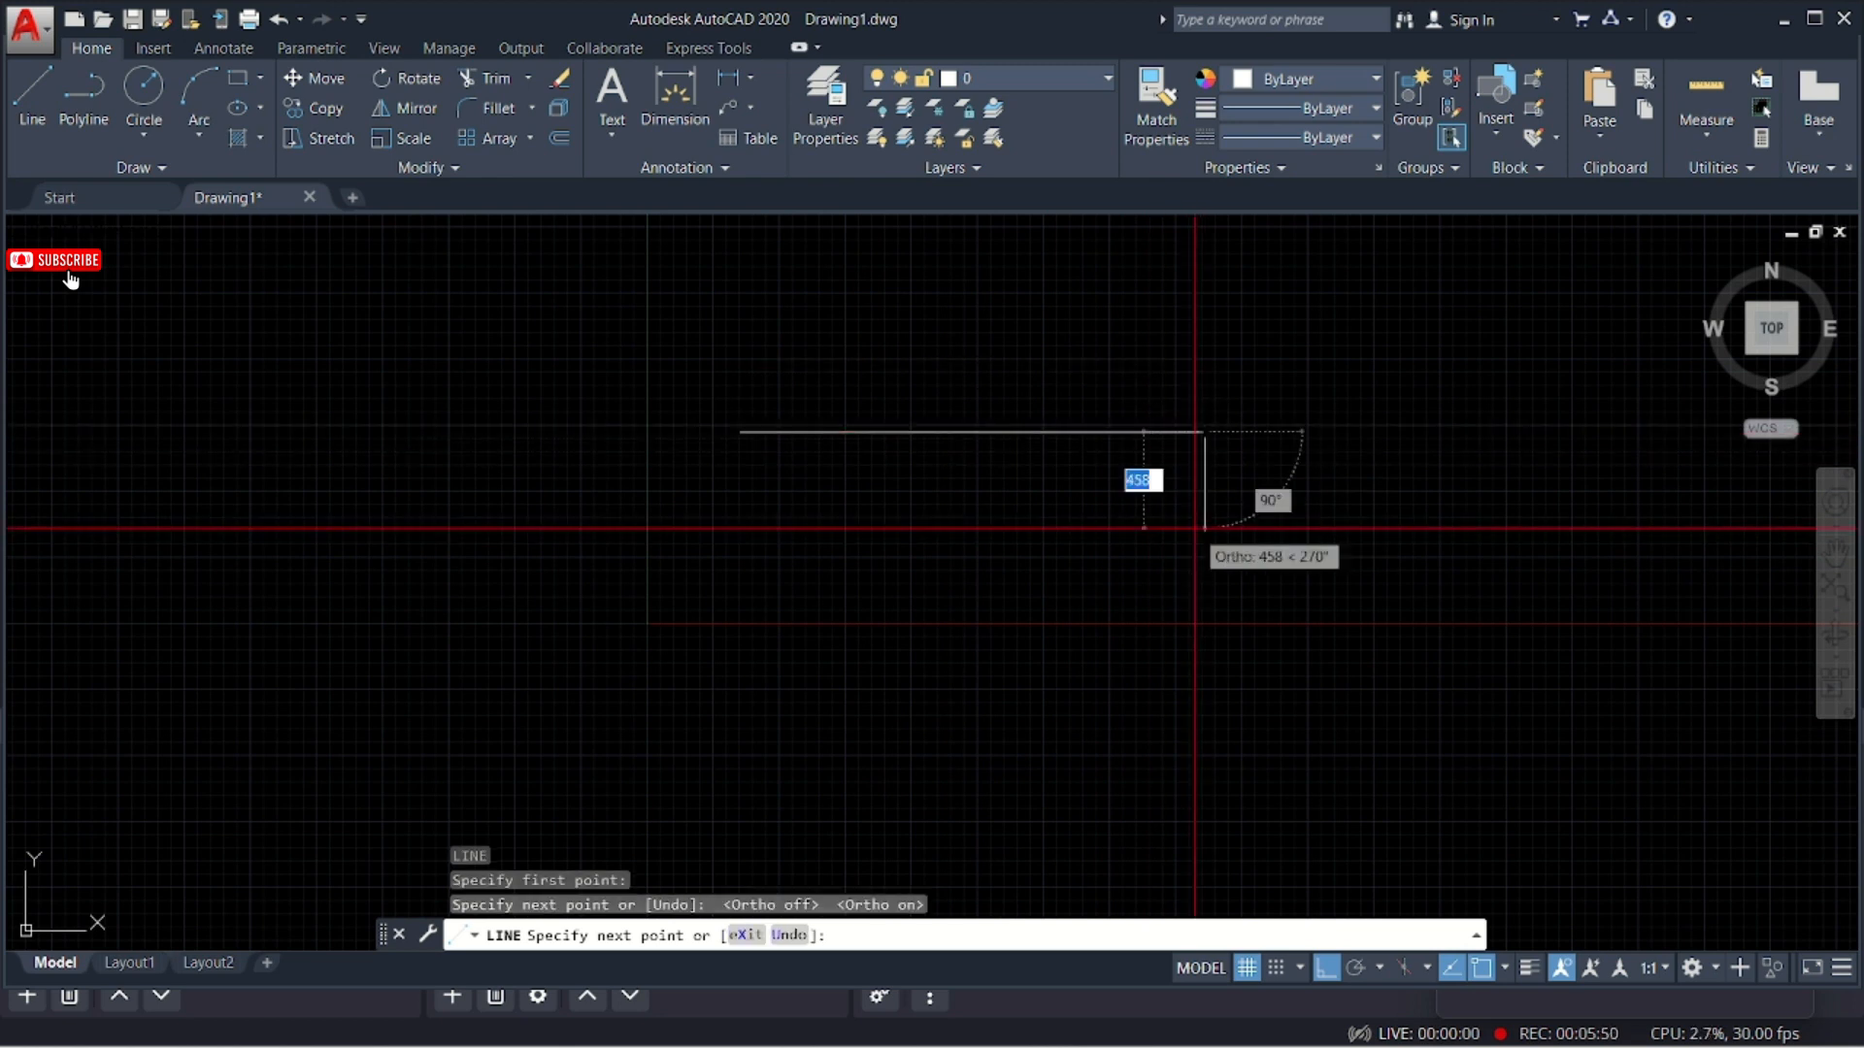
{"action": "left_click", "coordinate": [1204, 716]}
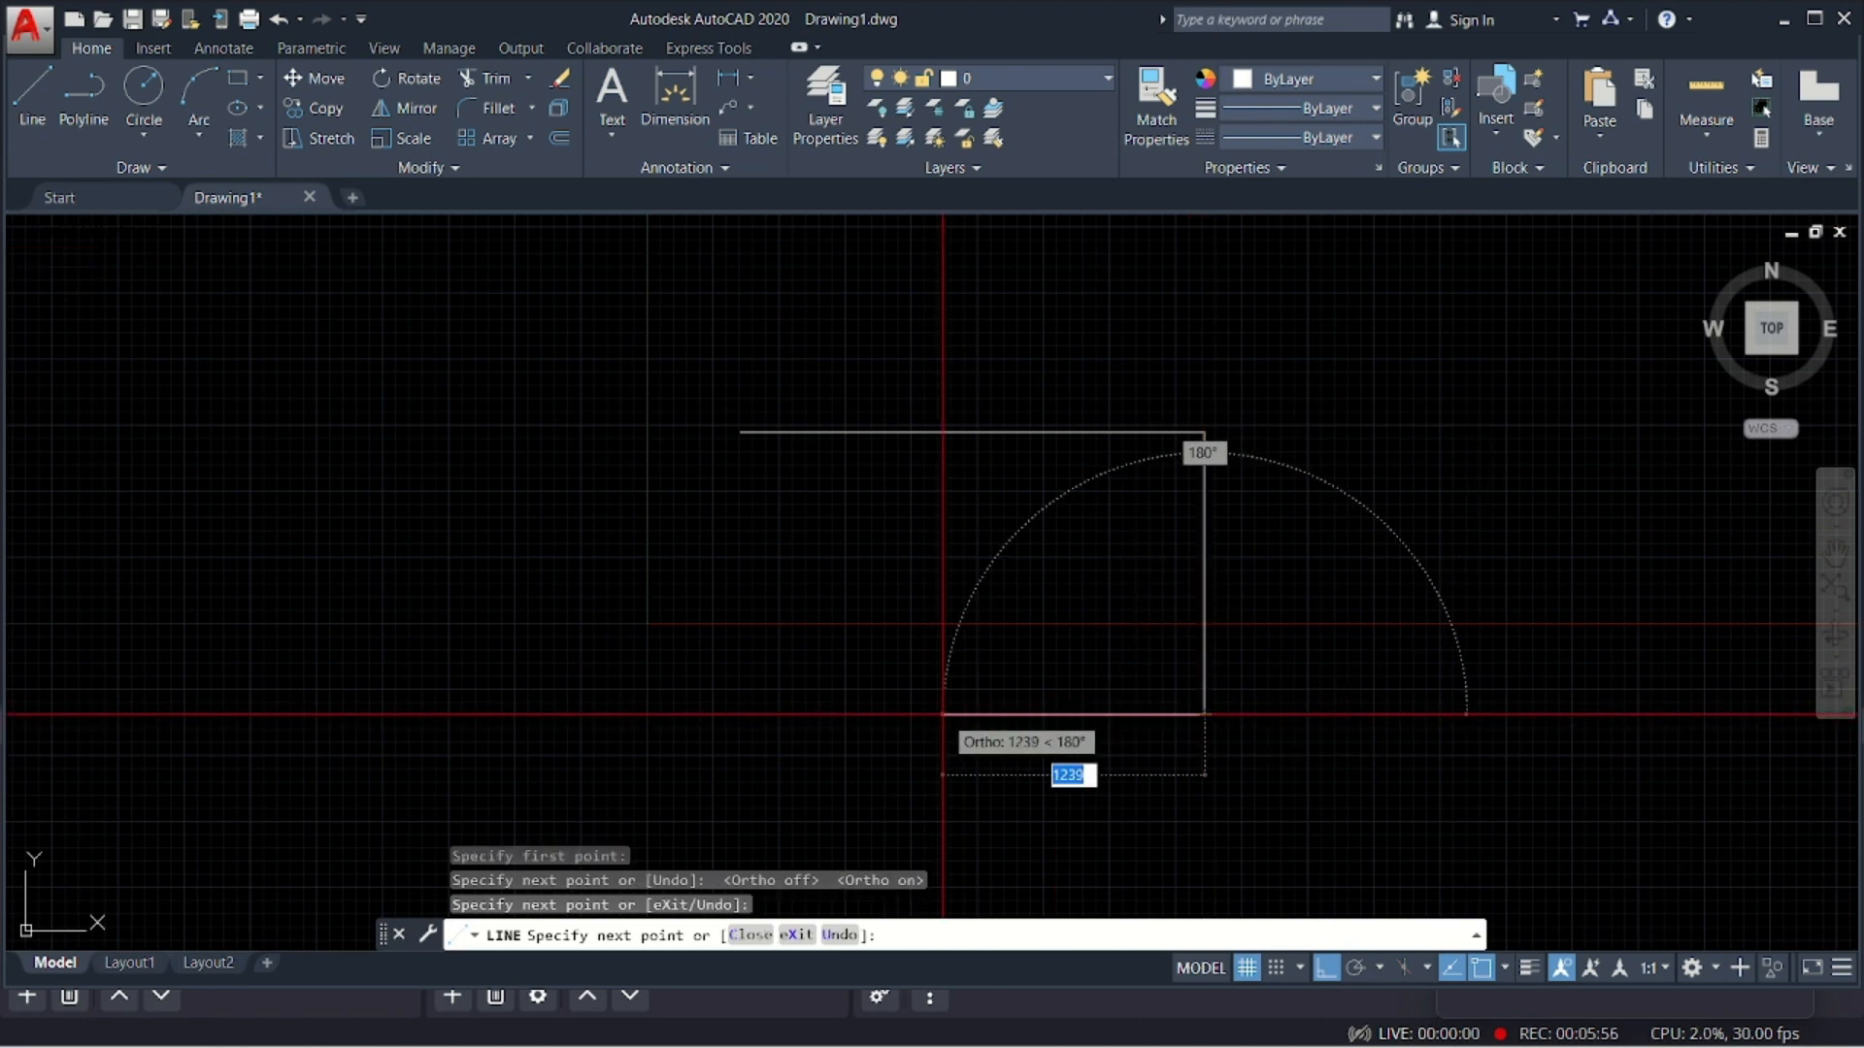
{"action": "left_click", "coordinate": [729, 716]}
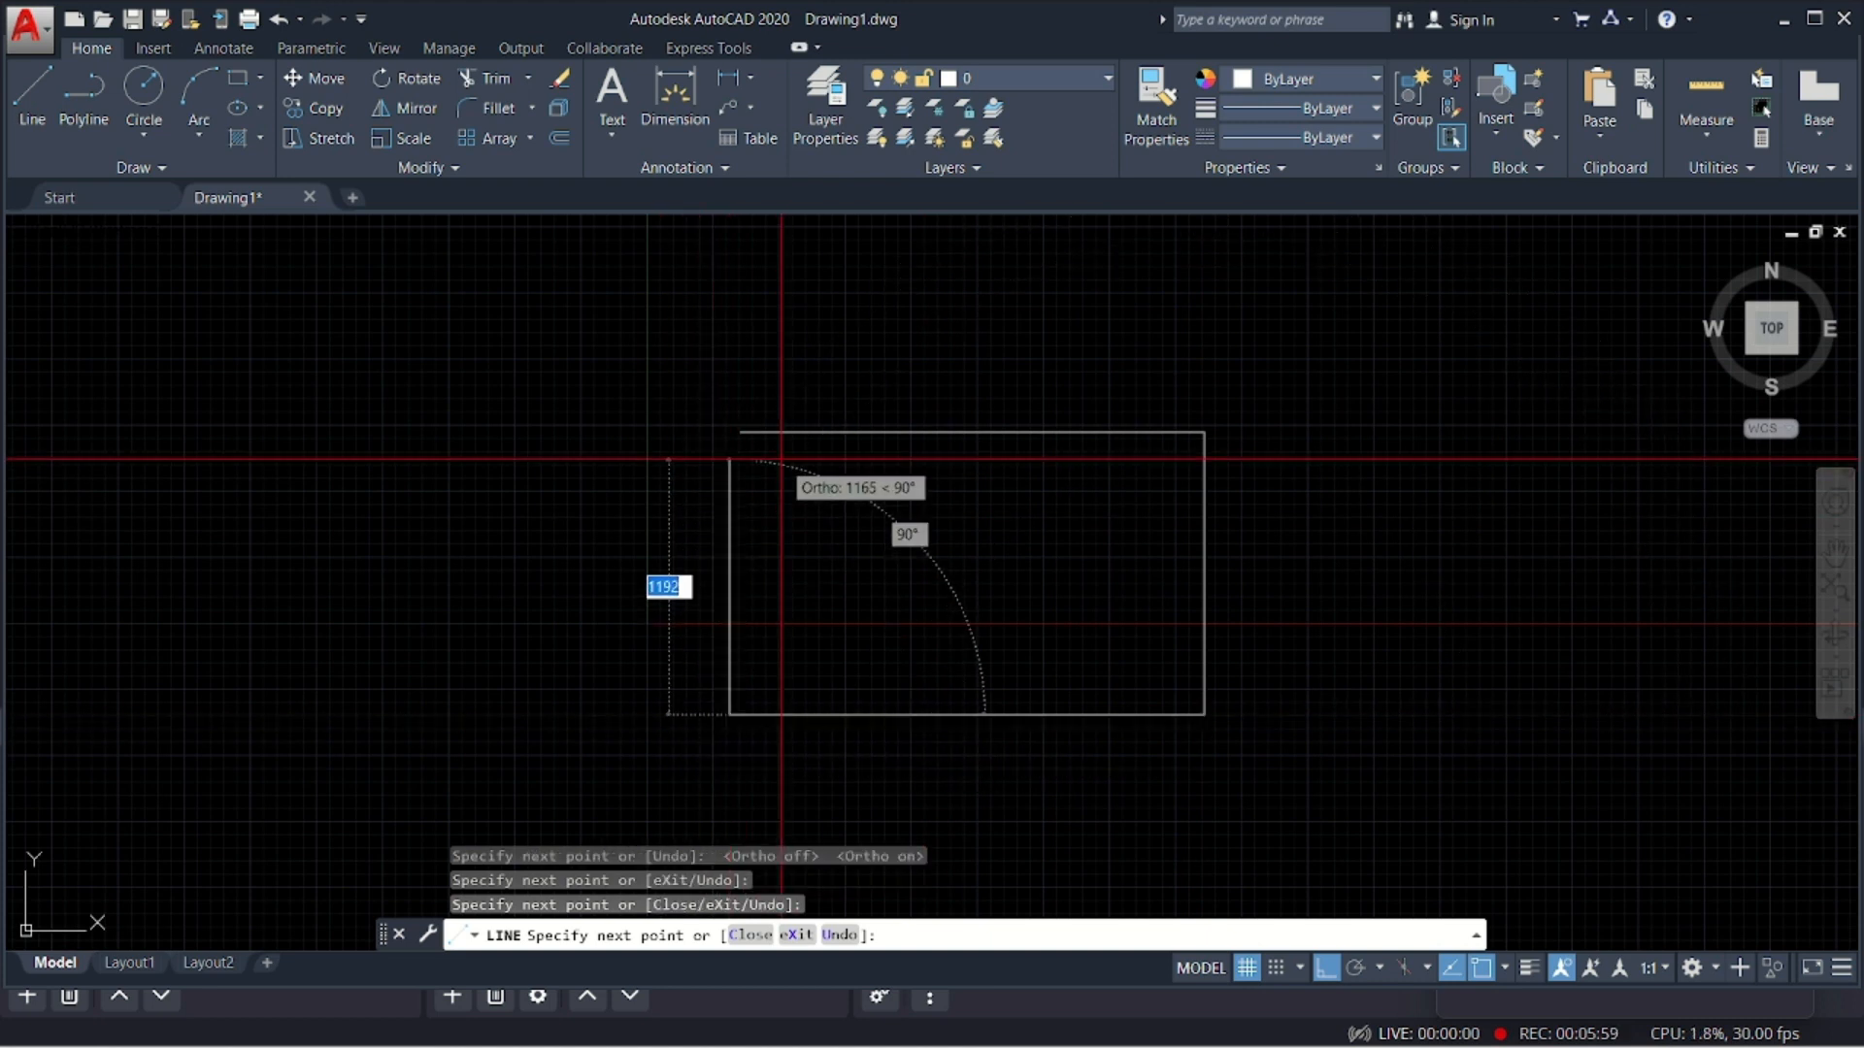
{"action": "left_click", "coordinate": [740, 431]}
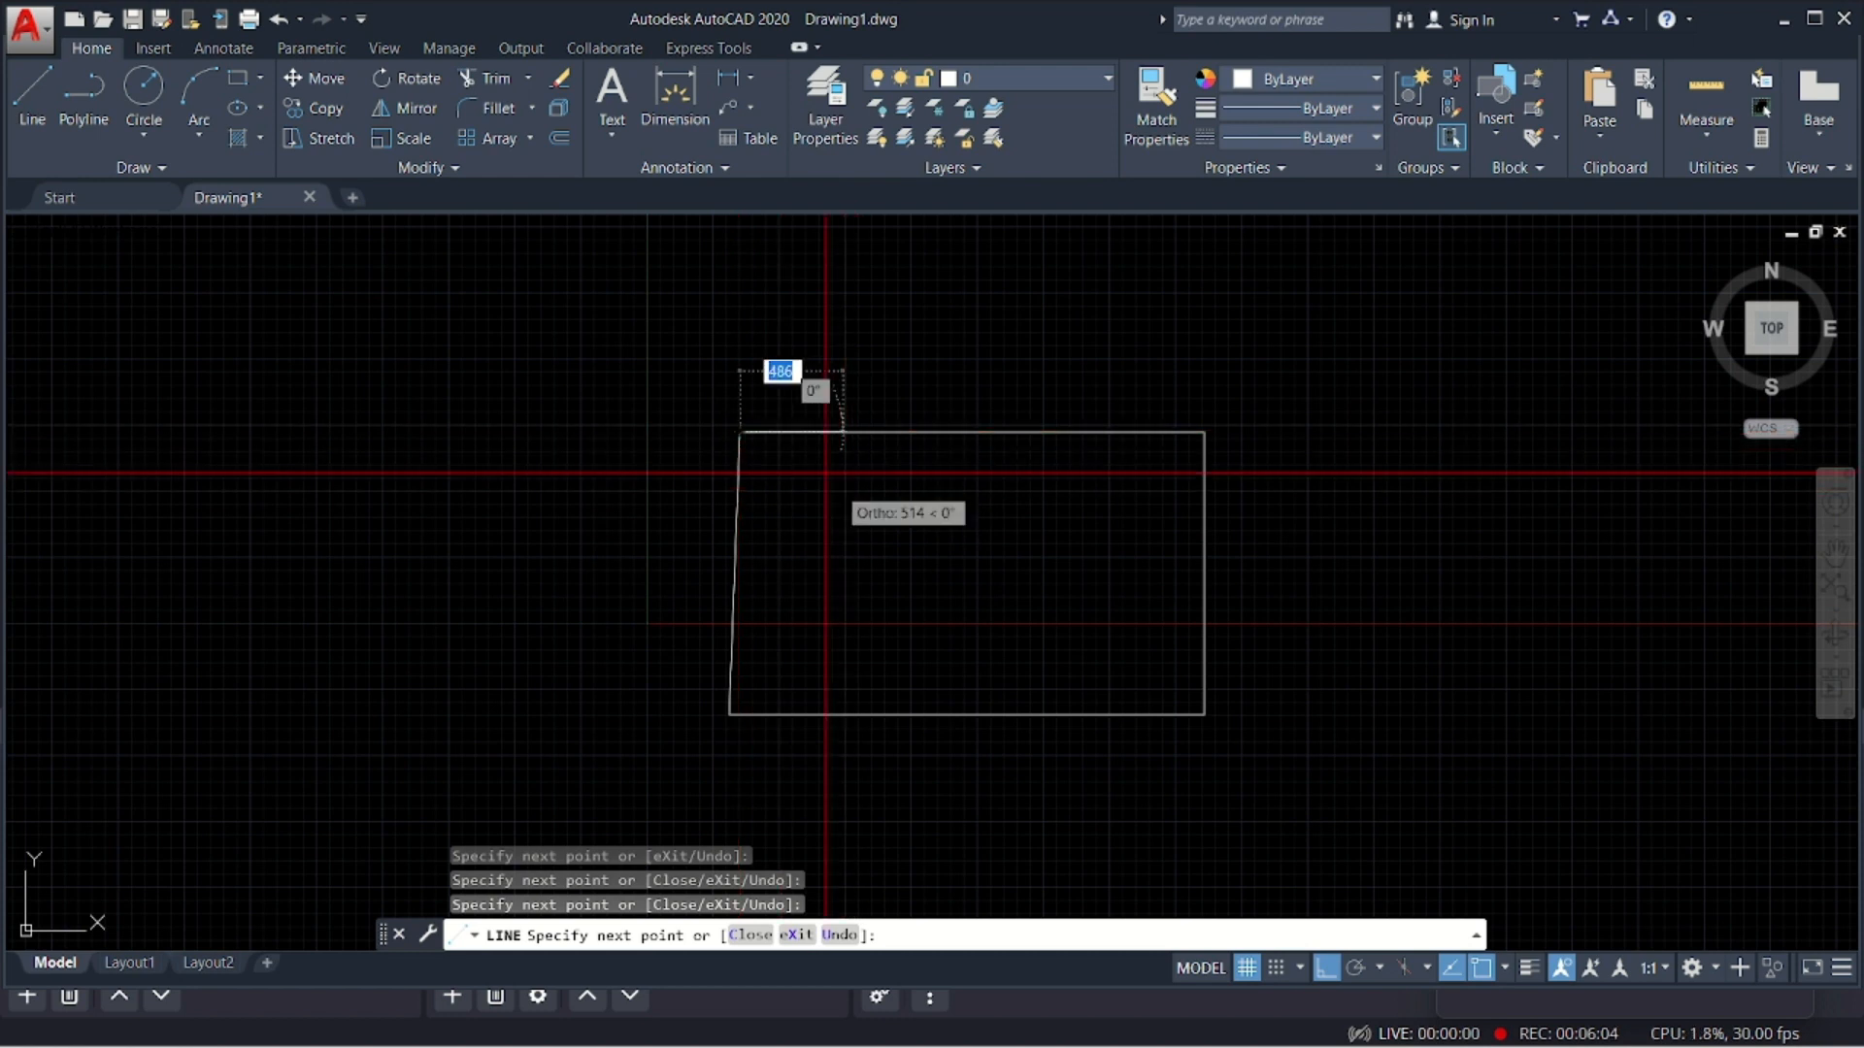
{"action": "left_click", "coordinate": [739, 431]}
{"action": "key", "text": "Return"}
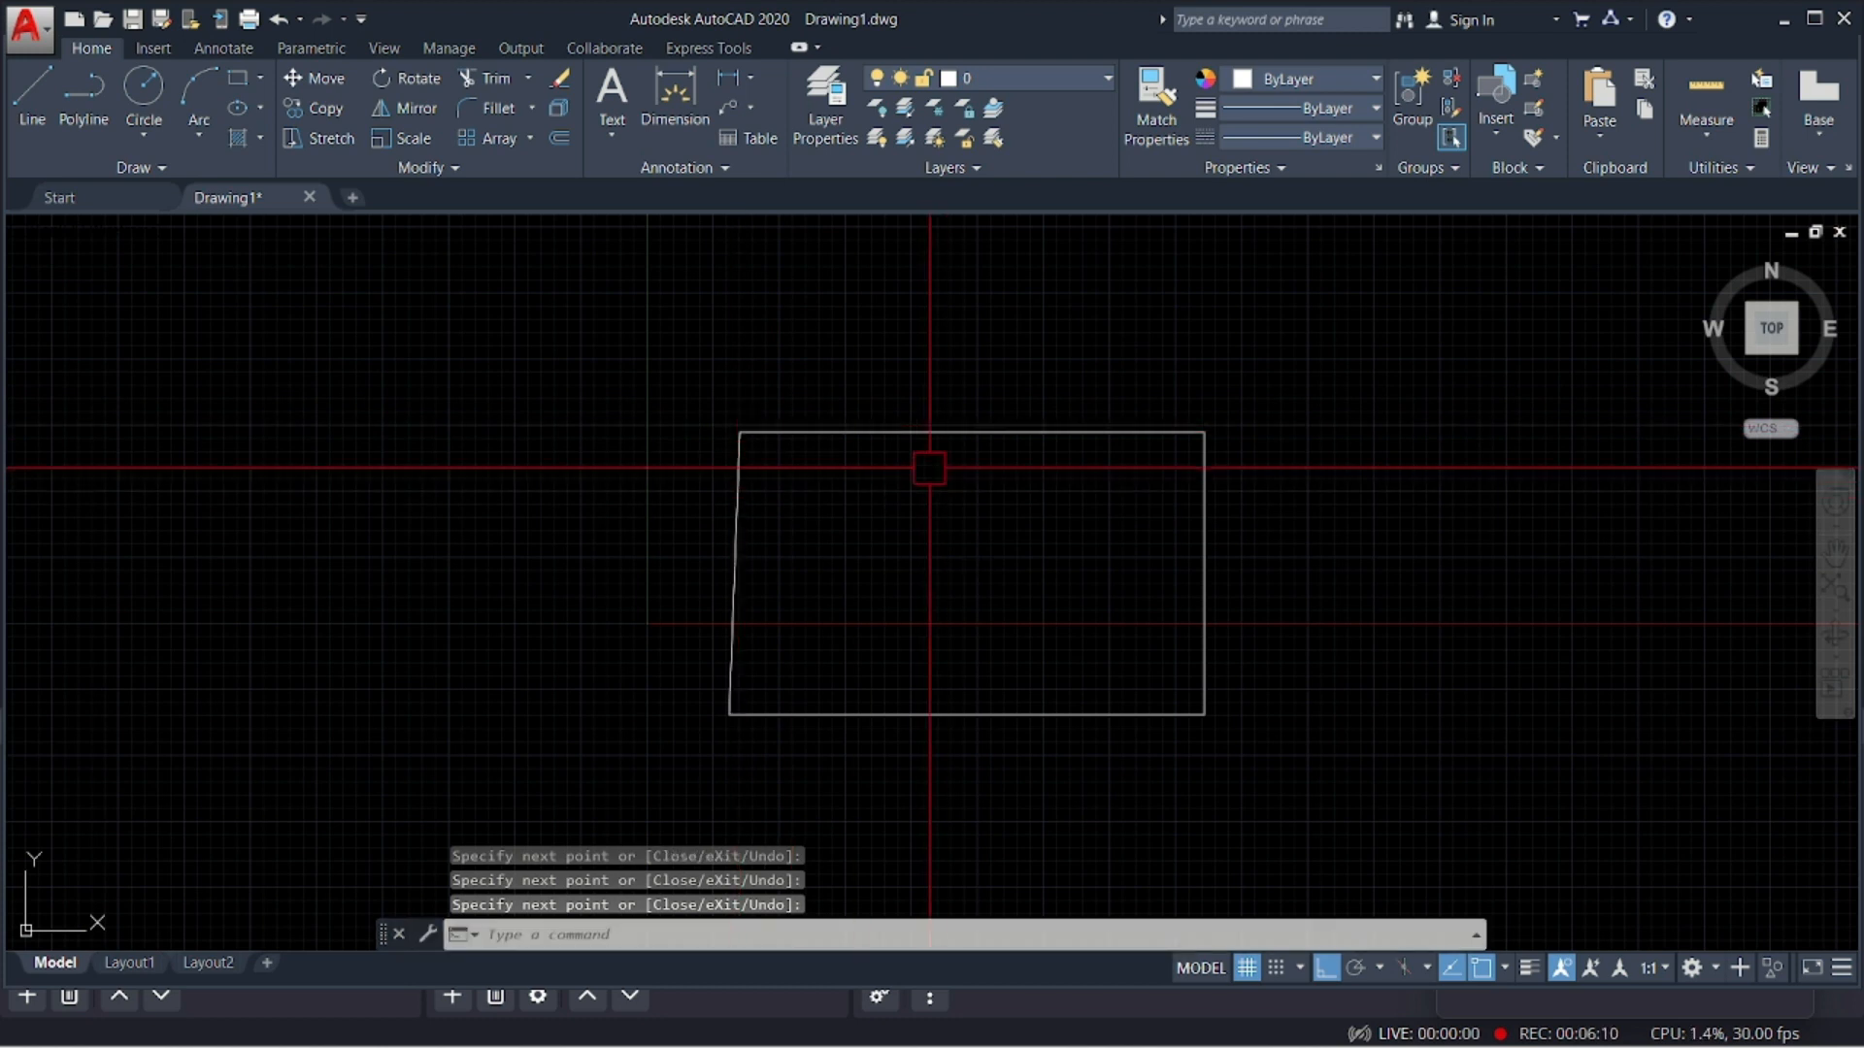
- Start a new line left of the four-sided outline and draw its first segment vertically downward
{"action": "scroll", "coordinate": [918, 449], "scroll_direction": "down", "scroll_amount": 2}
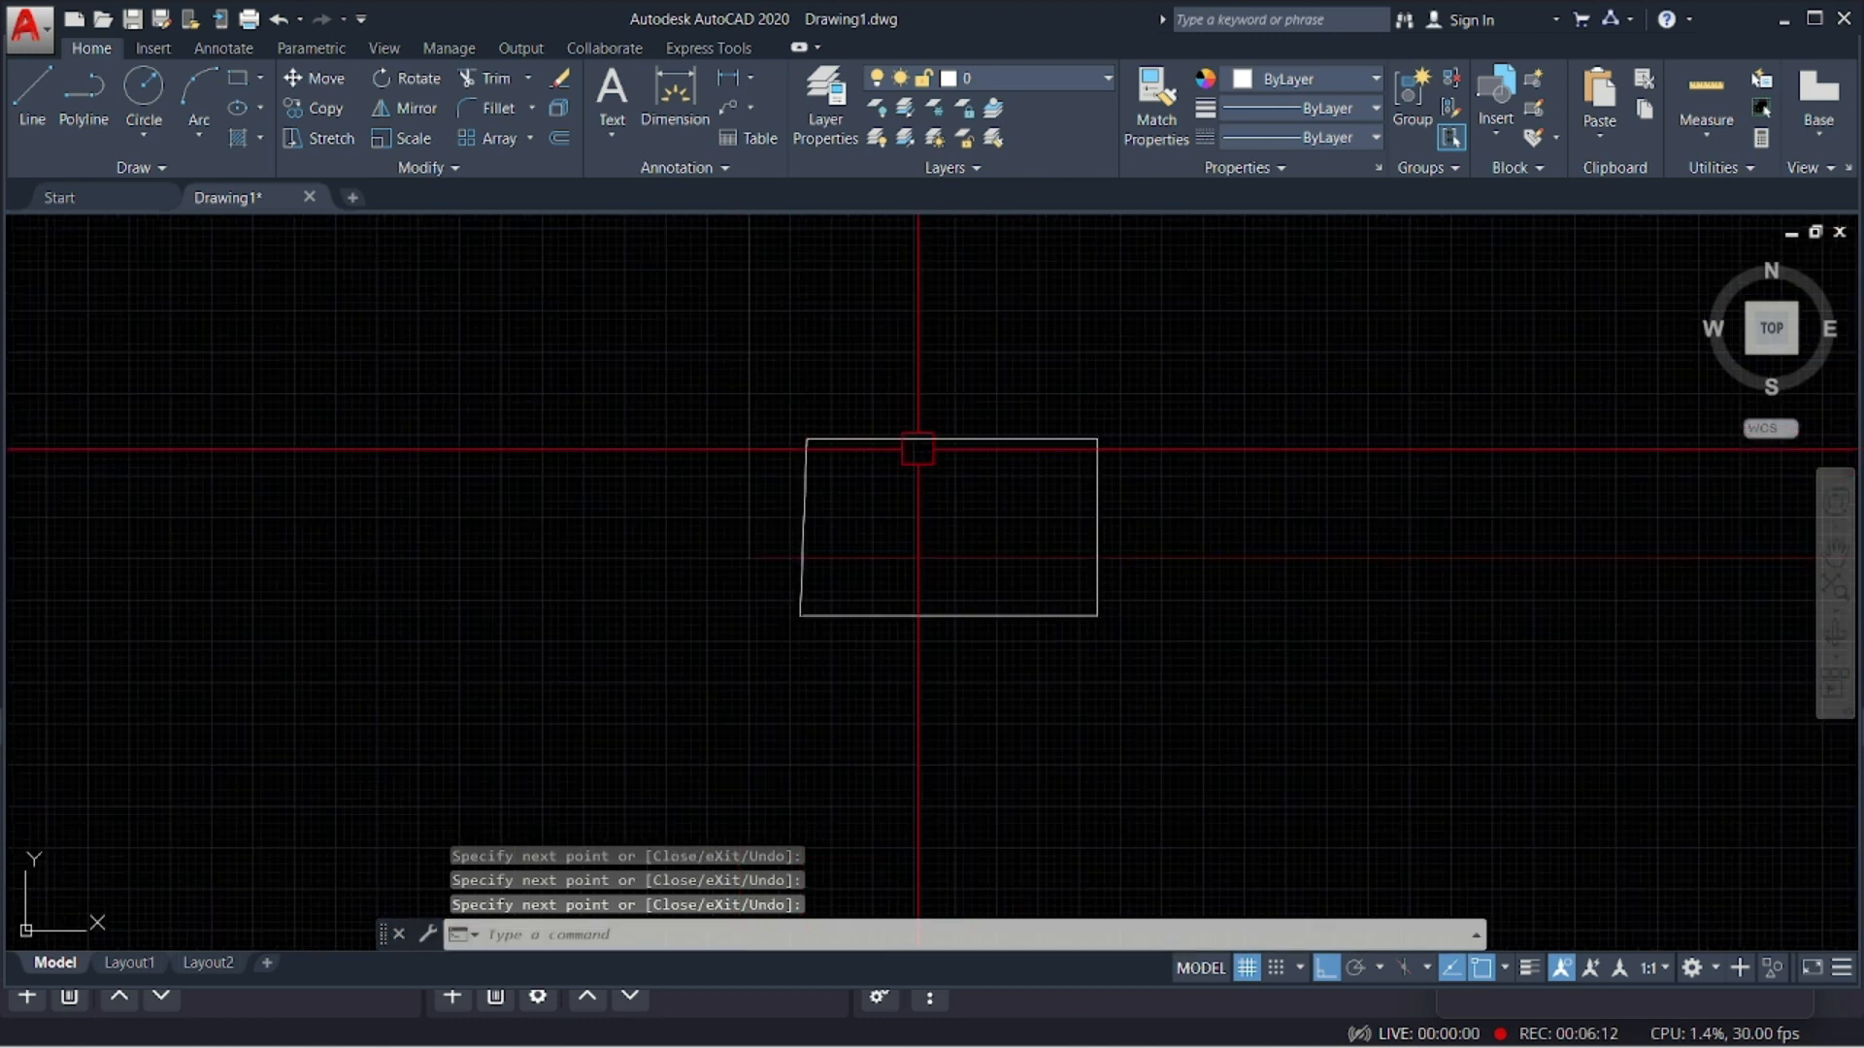
{"action": "scroll", "coordinate": [1041, 467], "scroll_direction": "up", "scroll_amount": 2}
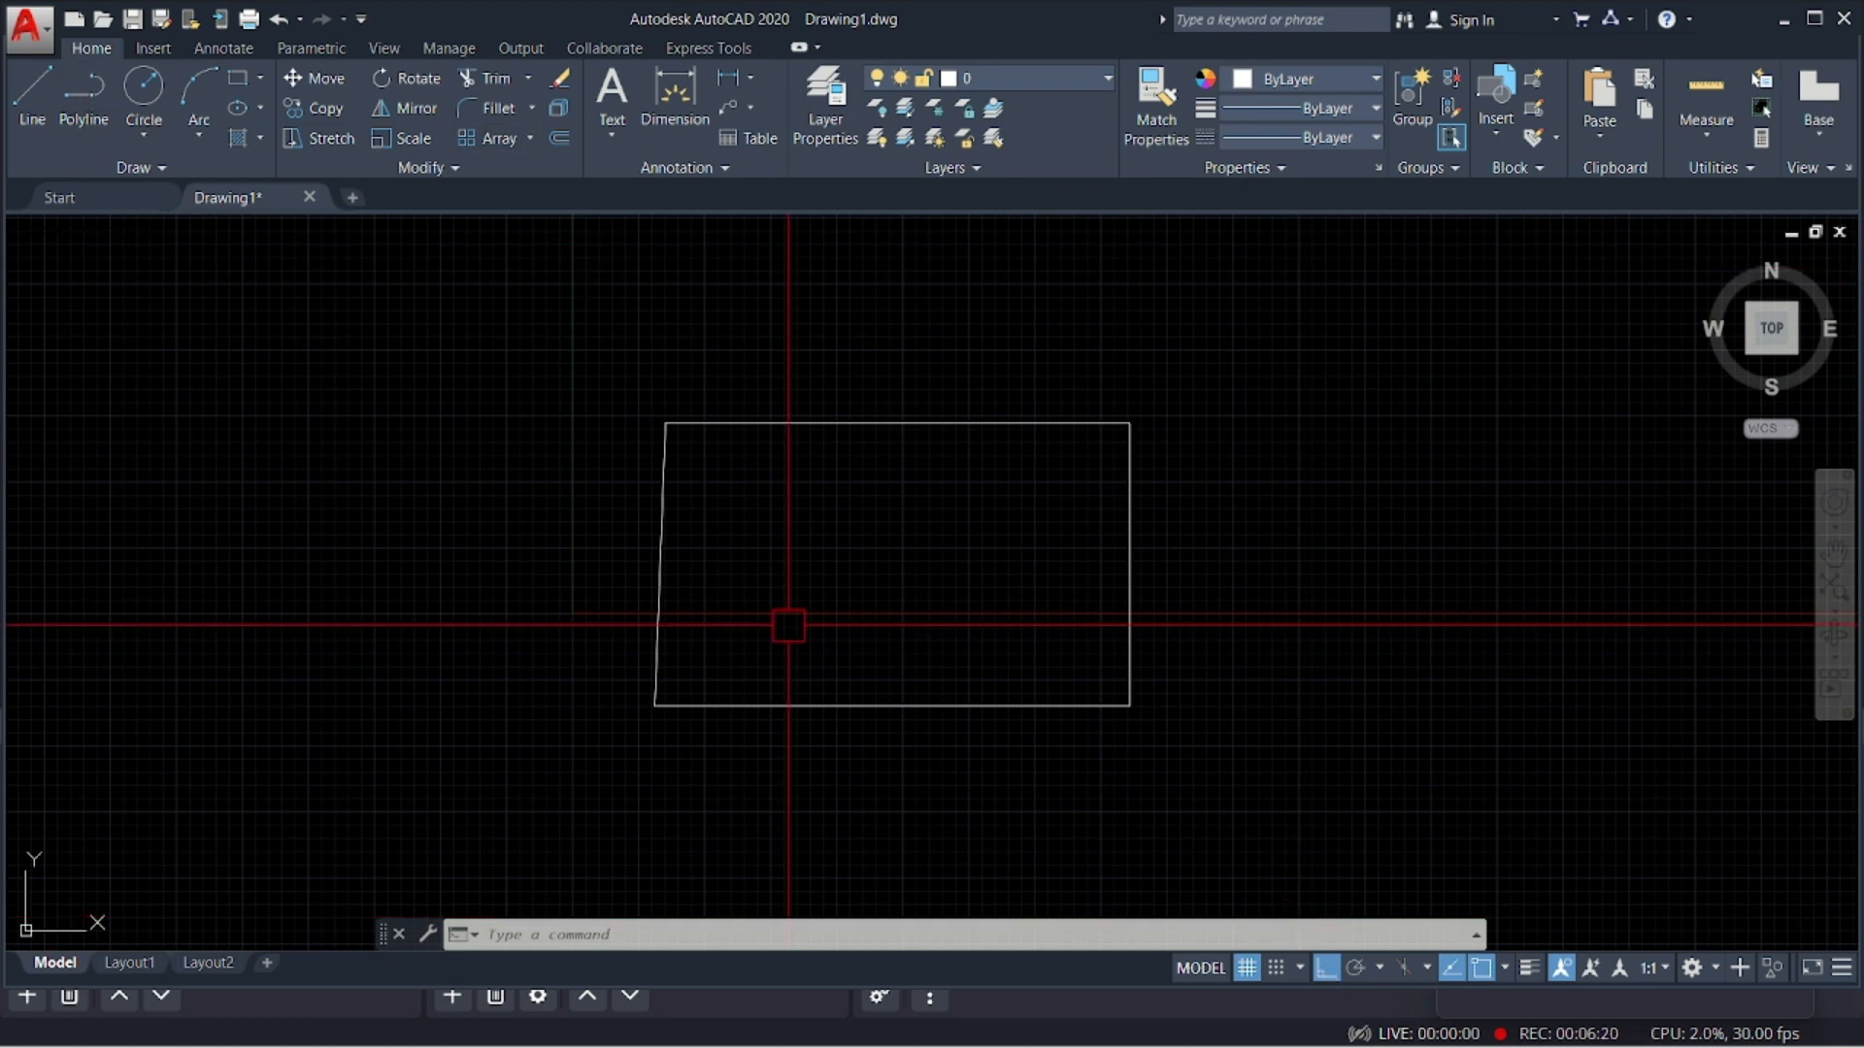
{"action": "key", "text": "Return"}
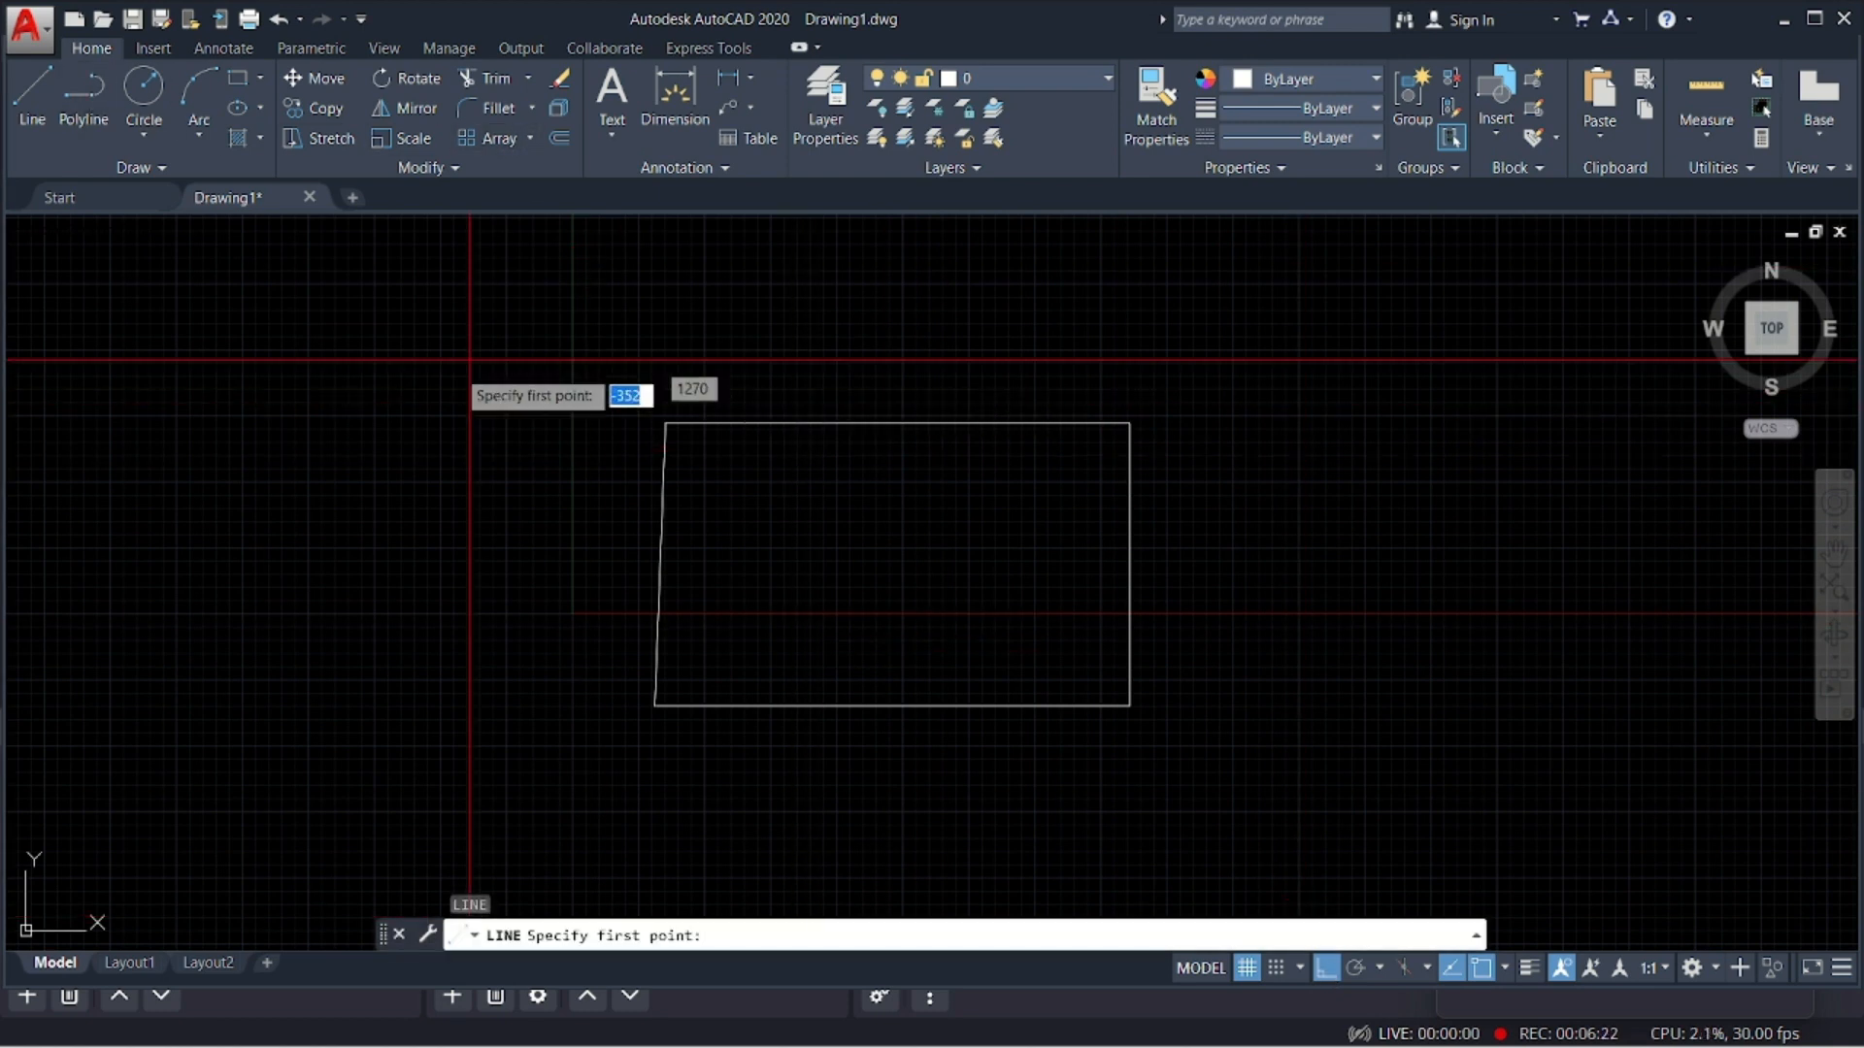
{"action": "left_click", "coordinate": [379, 383]}
{"action": "left_click", "coordinate": [490, 604]}
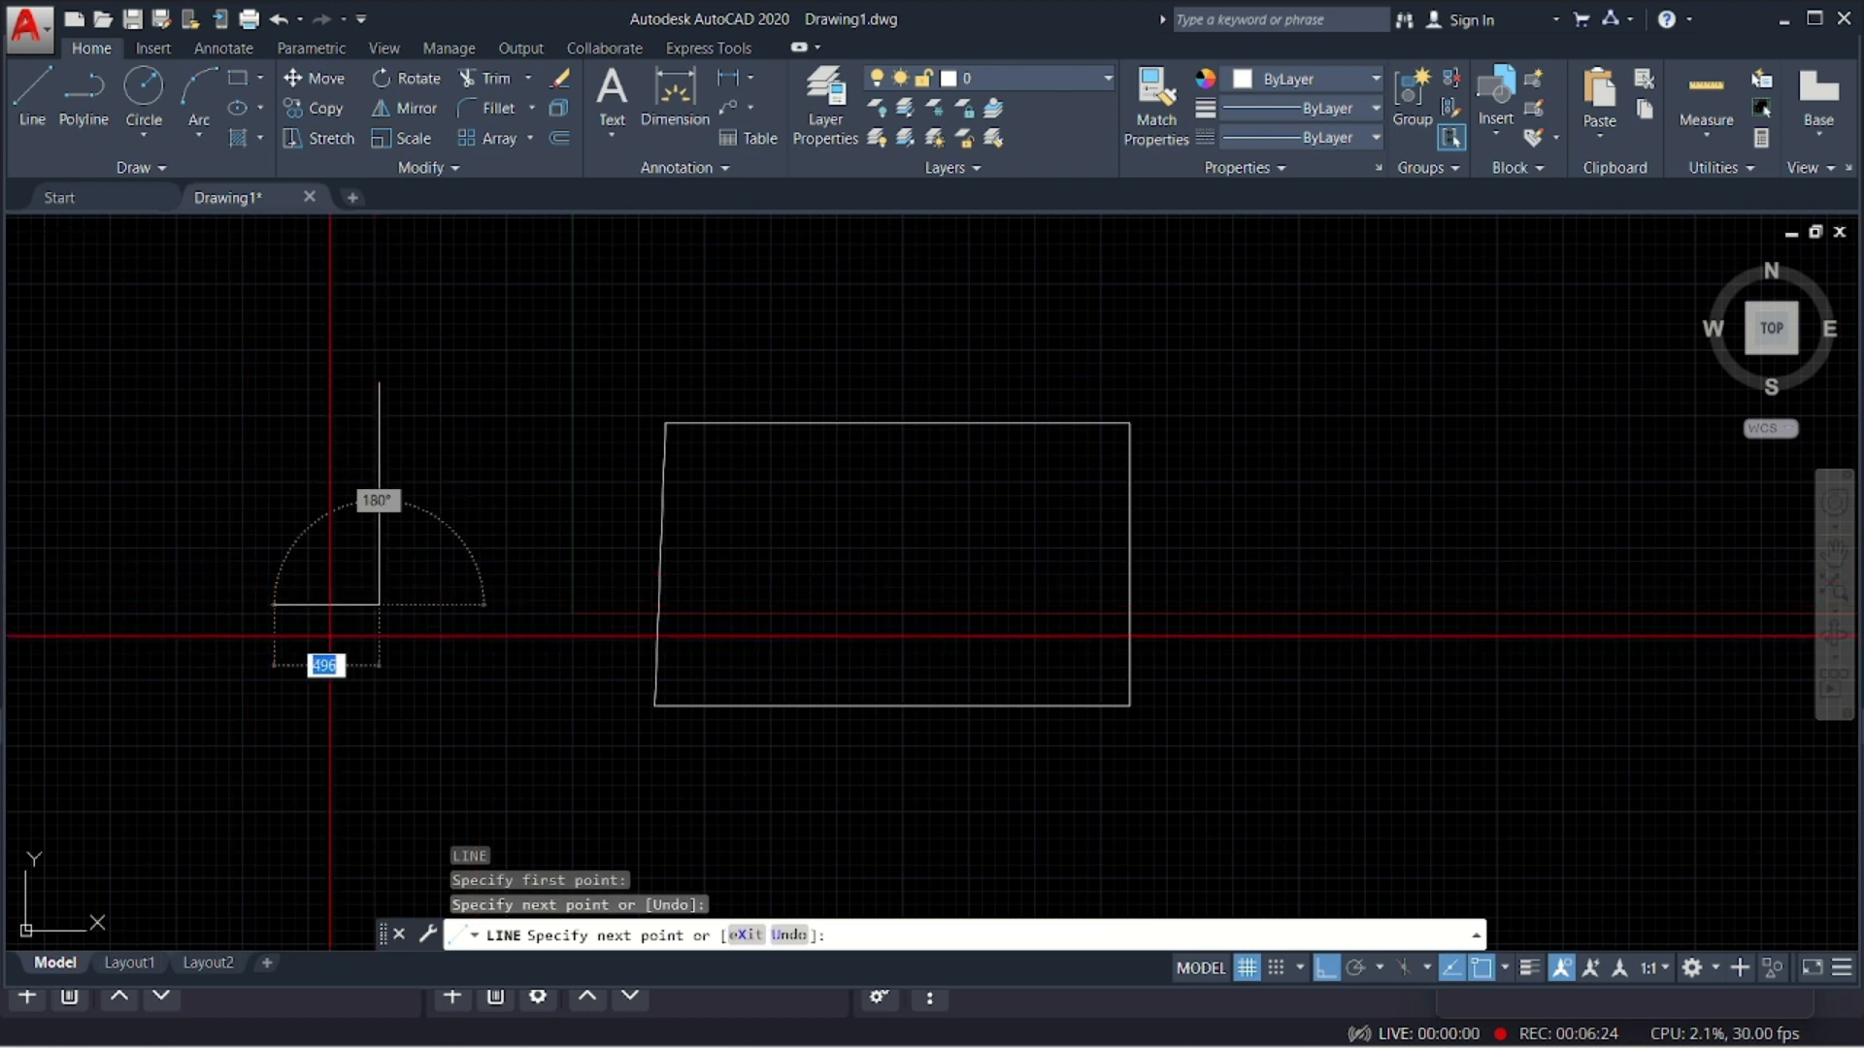
- Turn Ortho off and continue the line with five slanted segments, passing through the vertical line's top end and finishing at the lower-left corner
{"action": "left_click", "coordinate": [1317, 969]}
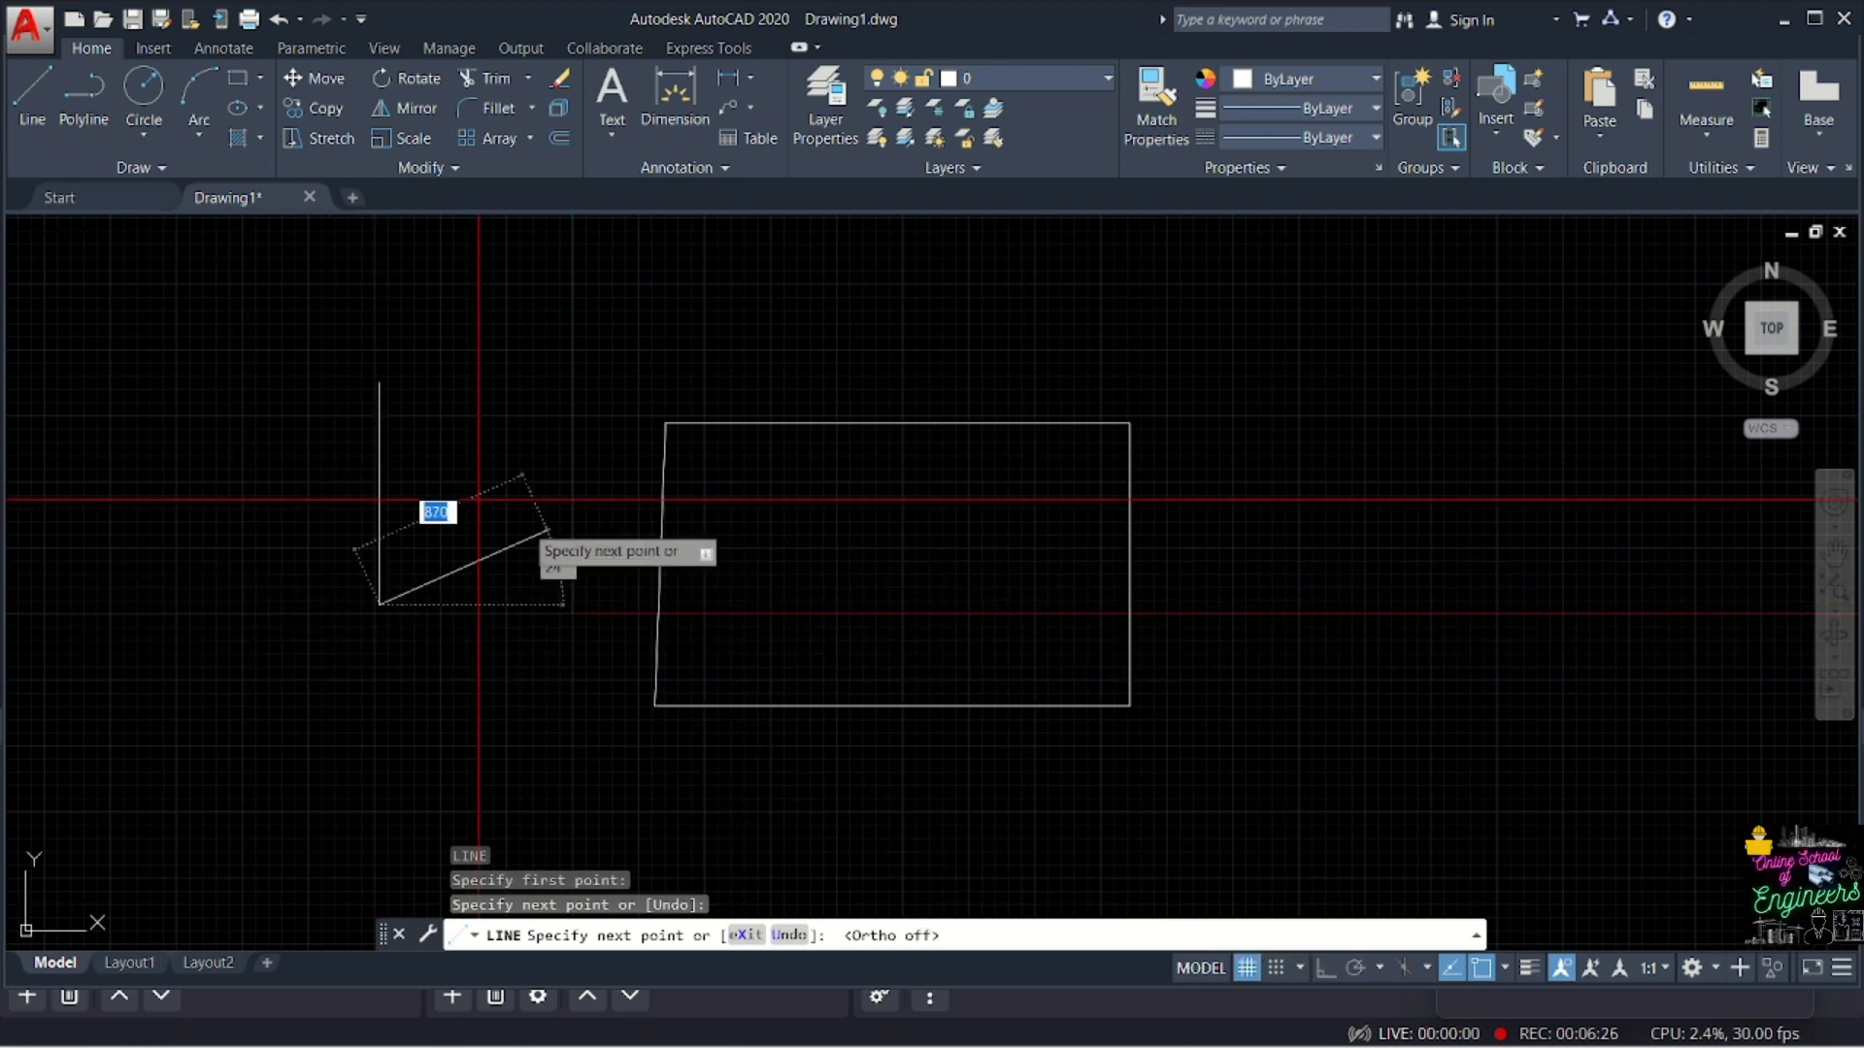
{"action": "left_click", "coordinate": [255, 400]}
{"action": "left_click", "coordinate": [214, 640]}
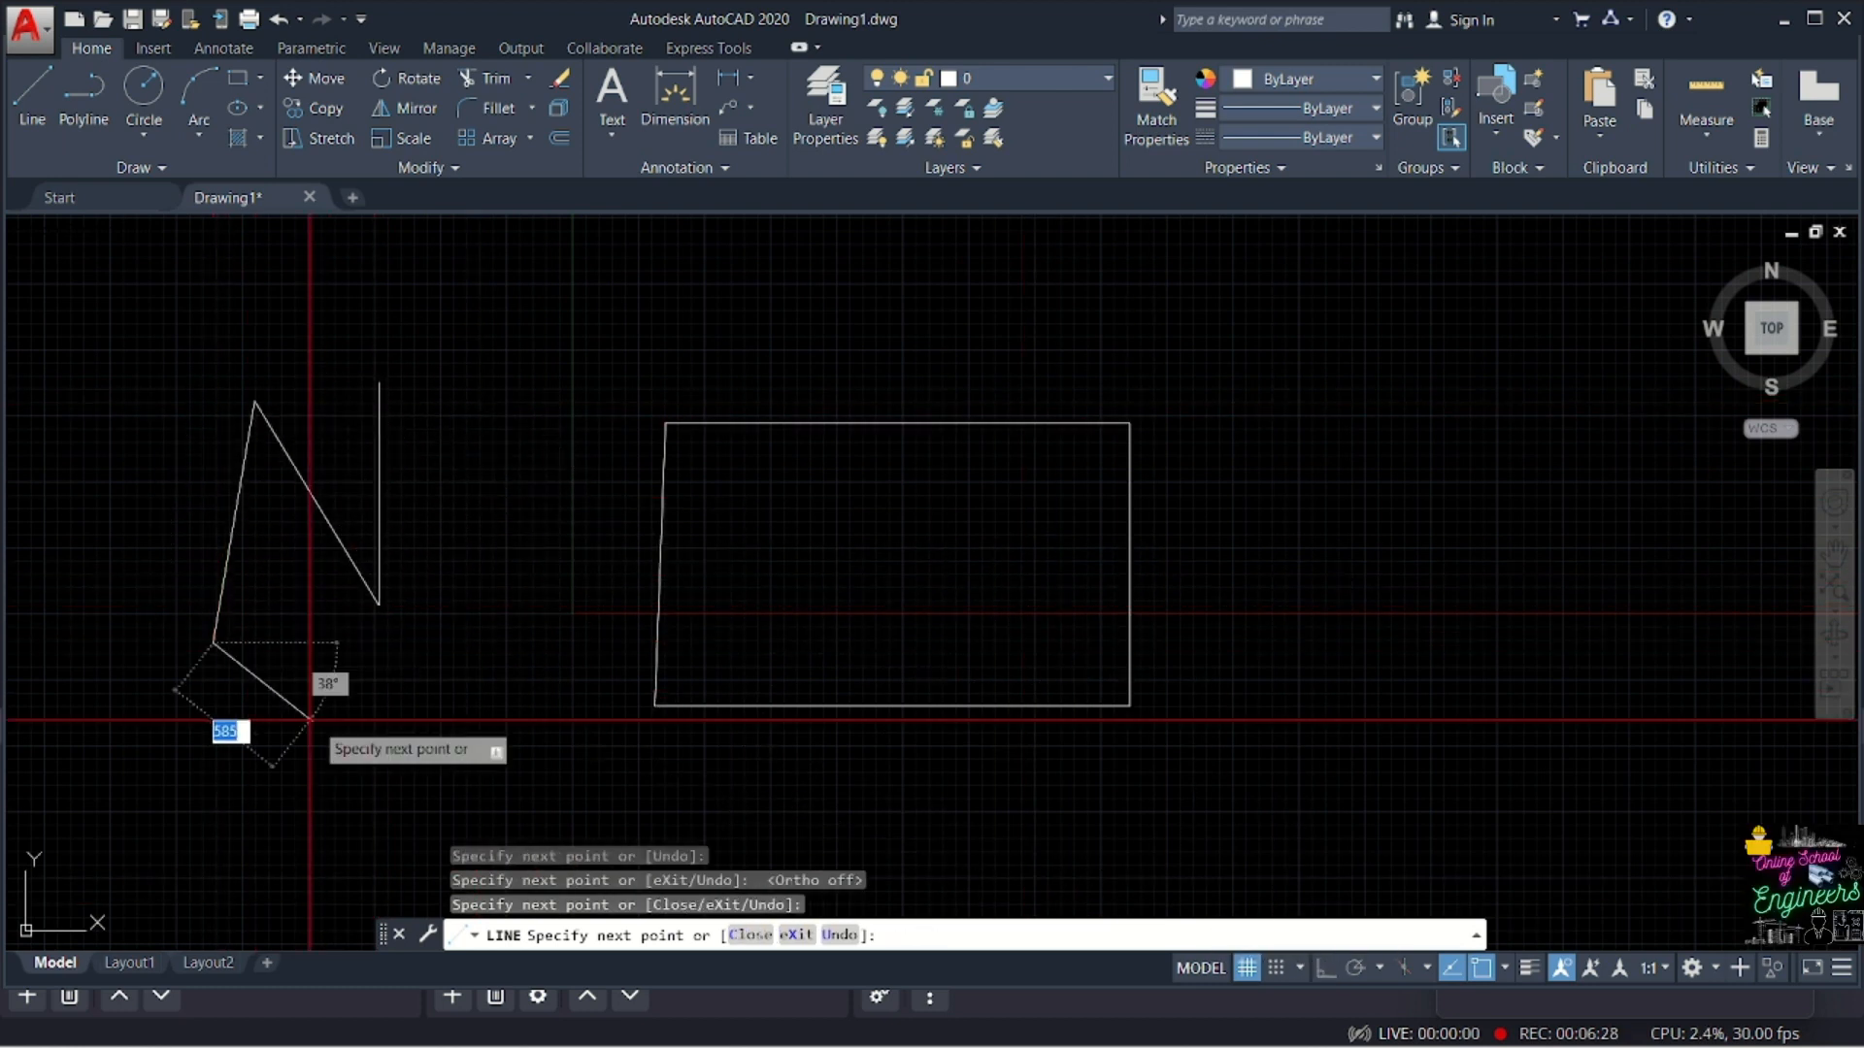
{"action": "left_click", "coordinate": [379, 384]}
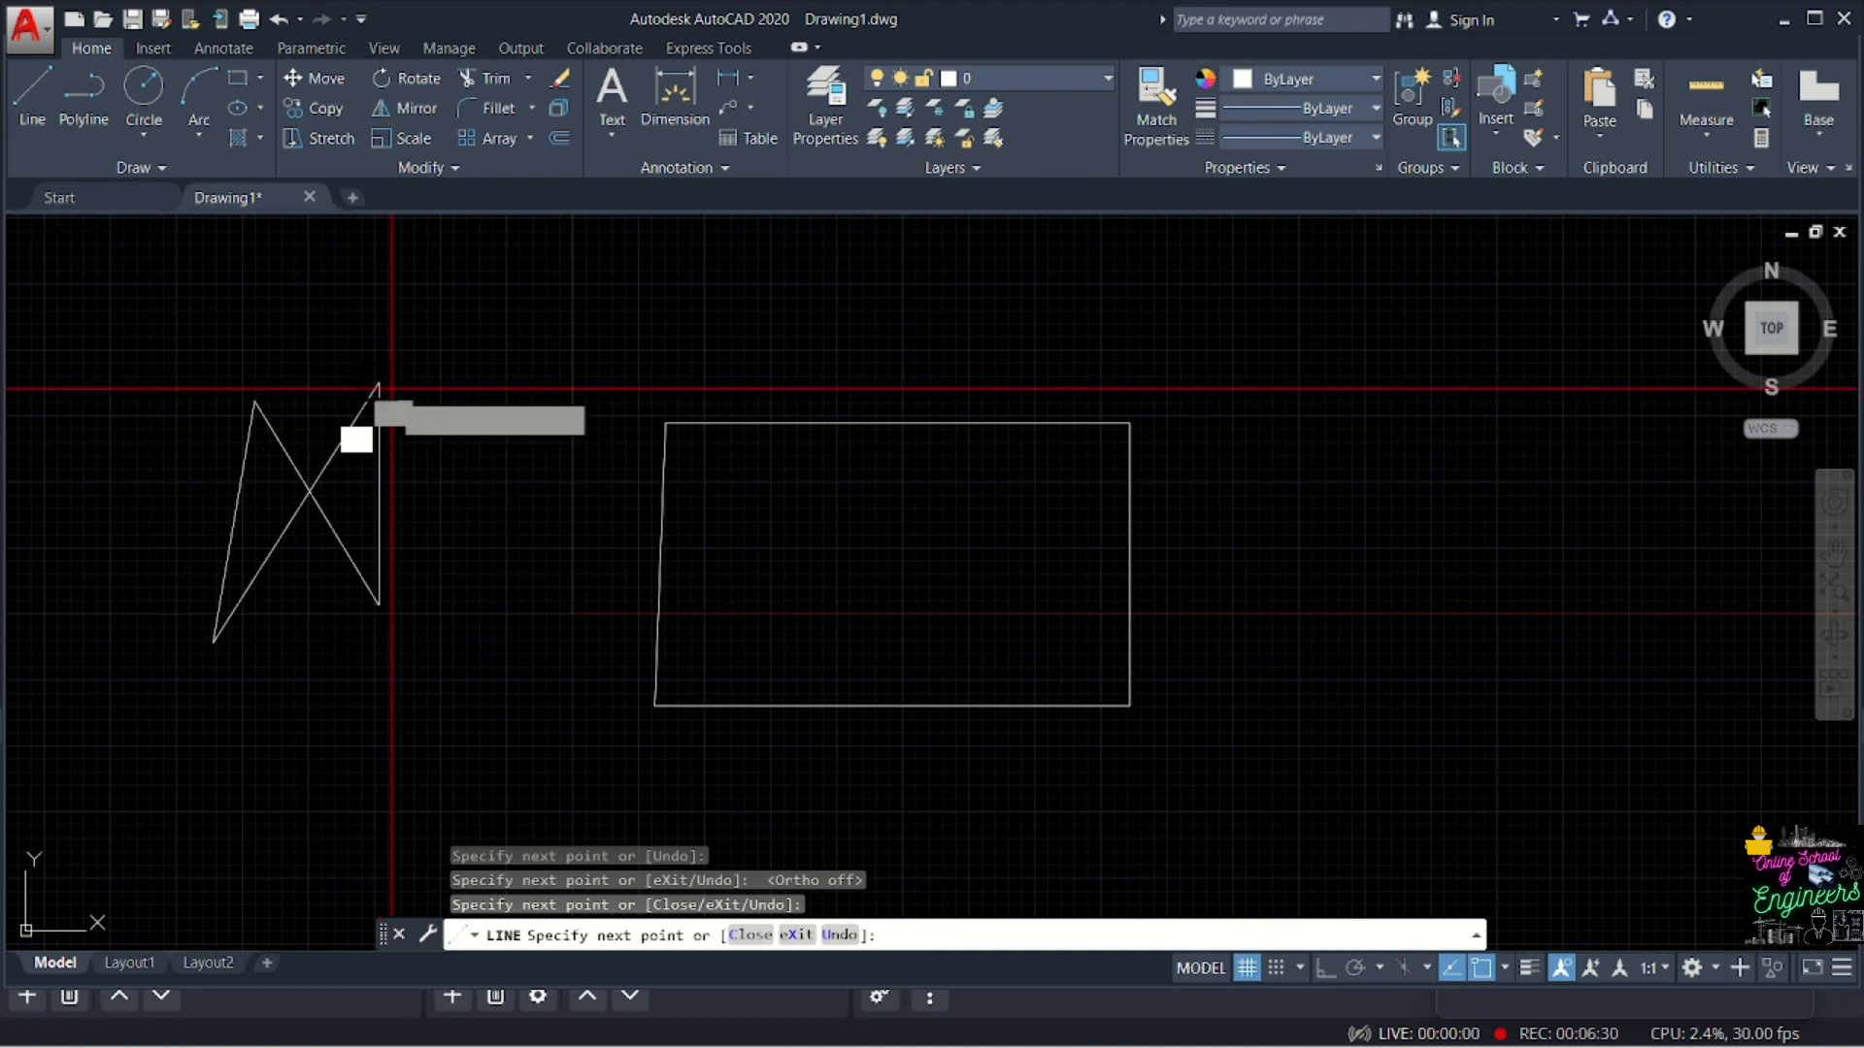
{"action": "left_click", "coordinate": [468, 691]}
{"action": "left_click", "coordinate": [214, 640]}
{"action": "key", "text": "Return"}
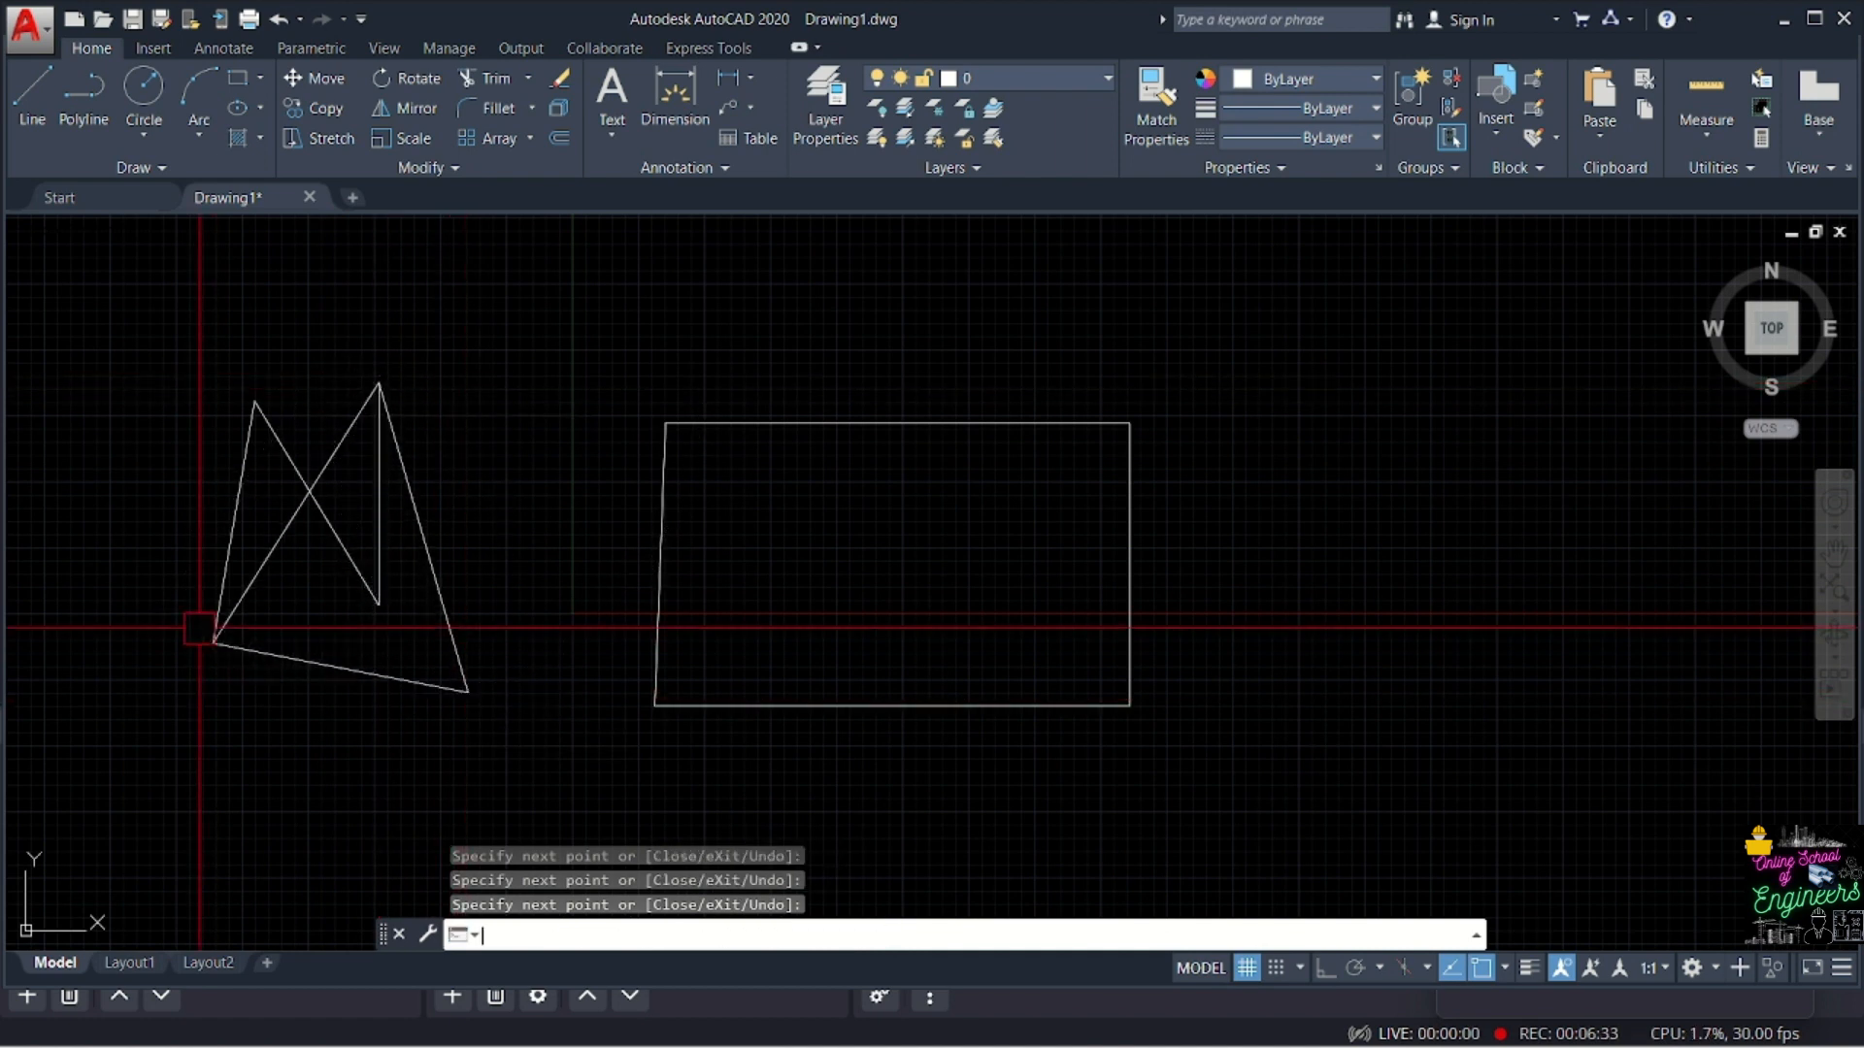
{"action": "scroll", "coordinate": [534, 577], "scroll_direction": "down", "scroll_amount": 2}
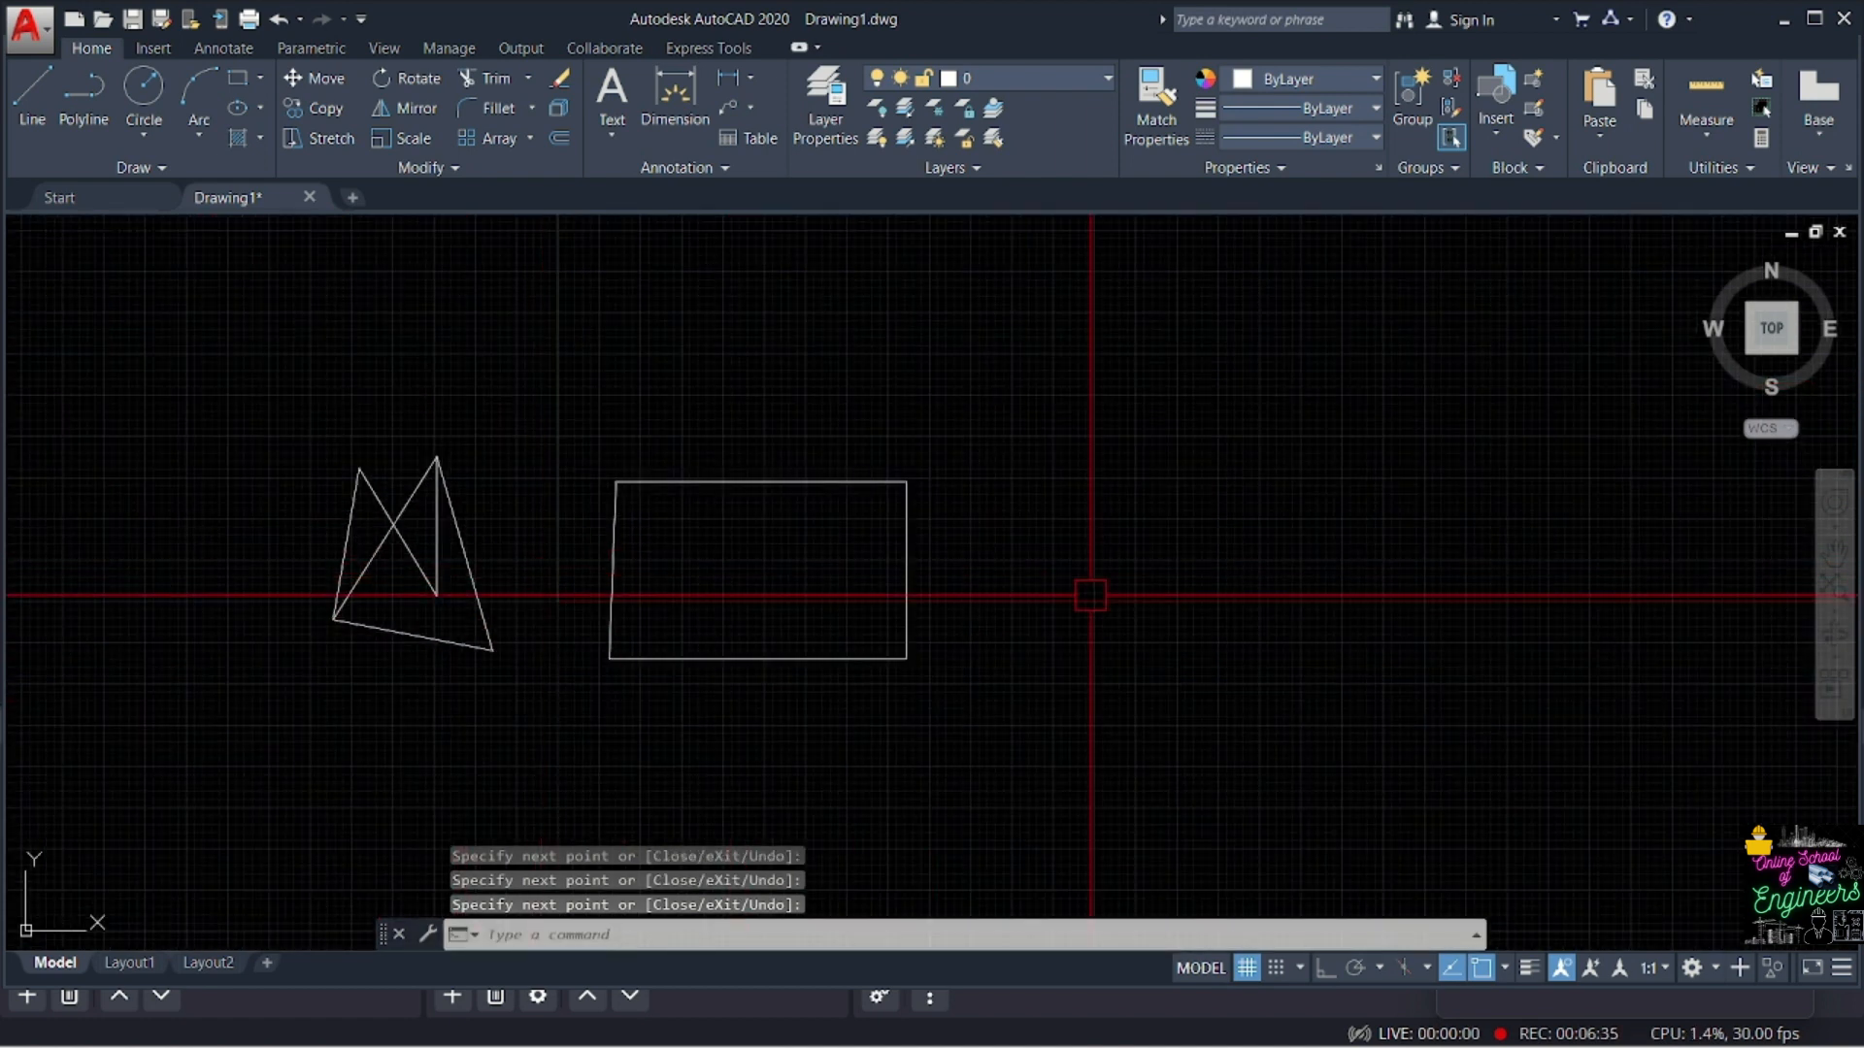
{"action": "scroll", "coordinate": [1073, 595], "scroll_direction": "up", "scroll_amount": 4}
{"action": "scroll", "coordinate": [990, 603], "scroll_direction": "down", "scroll_amount": 2}
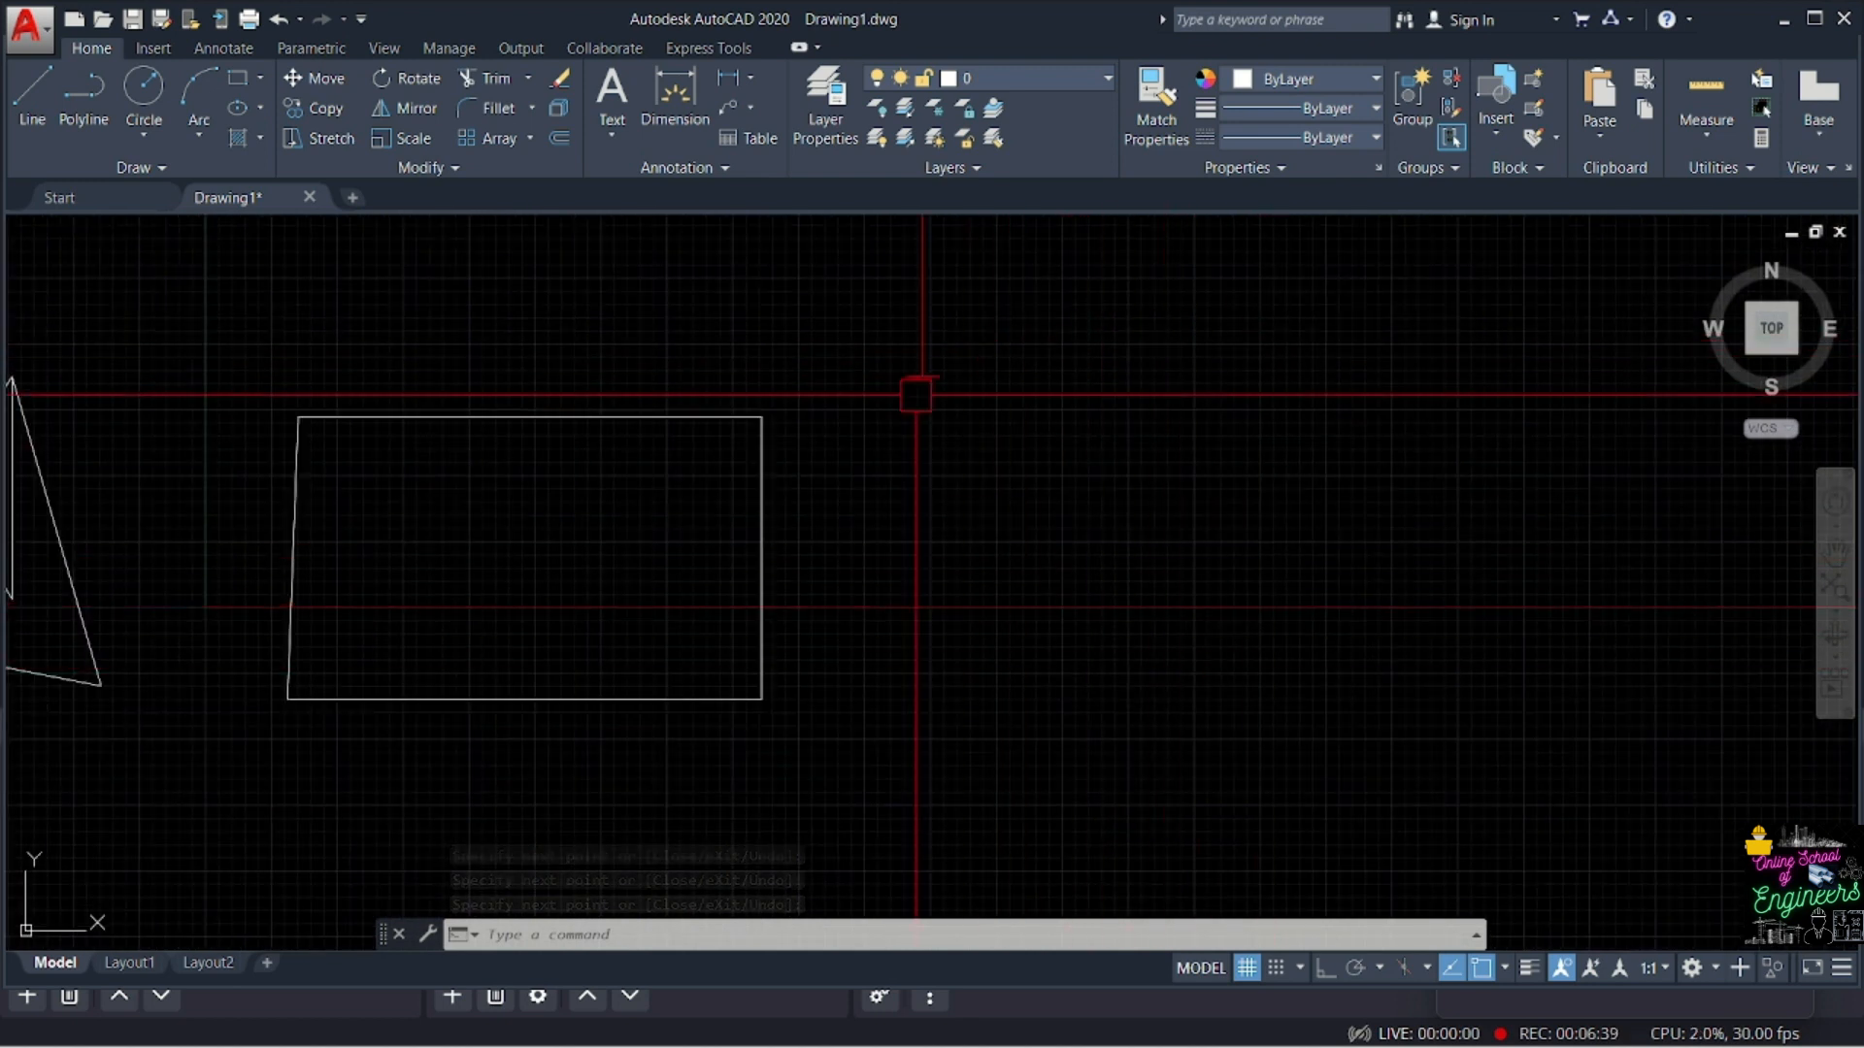
{"action": "scroll", "coordinate": [974, 401], "scroll_direction": "up", "scroll_amount": 2}
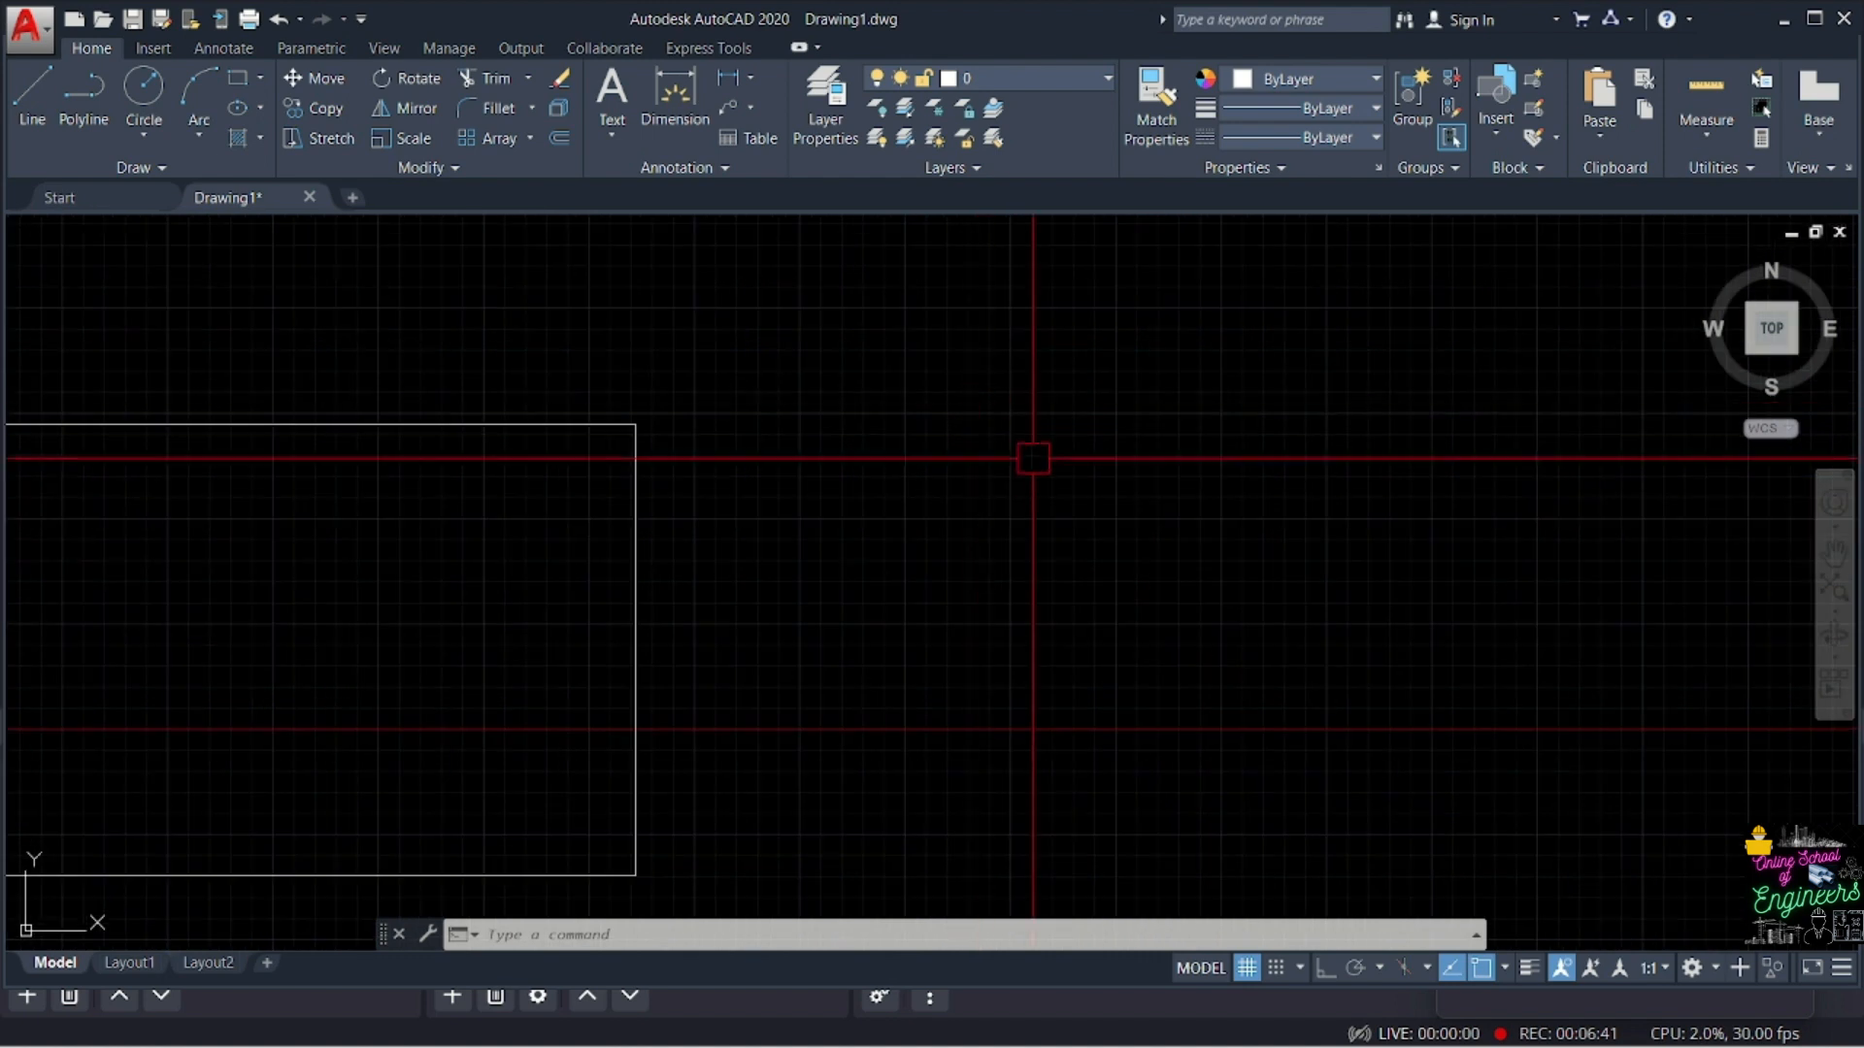
{"action": "scroll", "coordinate": [998, 473], "scroll_direction": "down", "scroll_amount": 2}
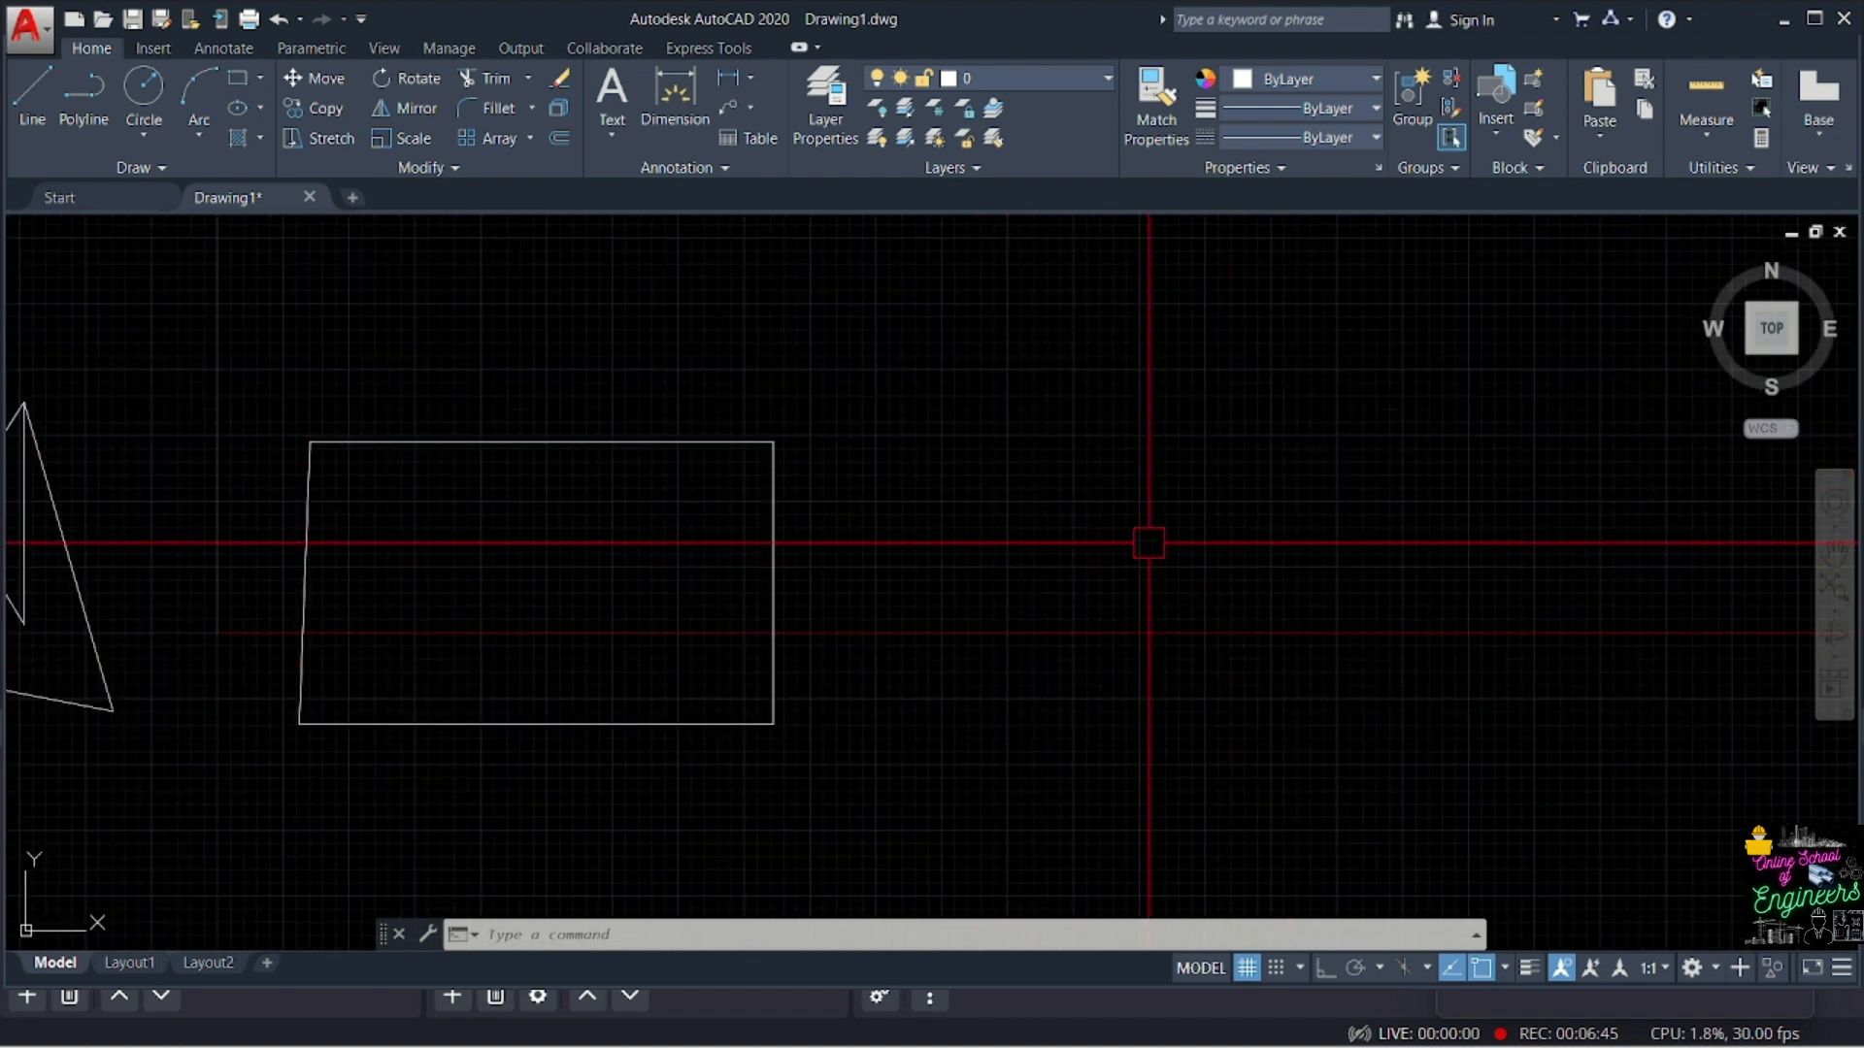
{"action": "scroll", "coordinate": [1111, 449], "scroll_direction": "up", "scroll_amount": 2}
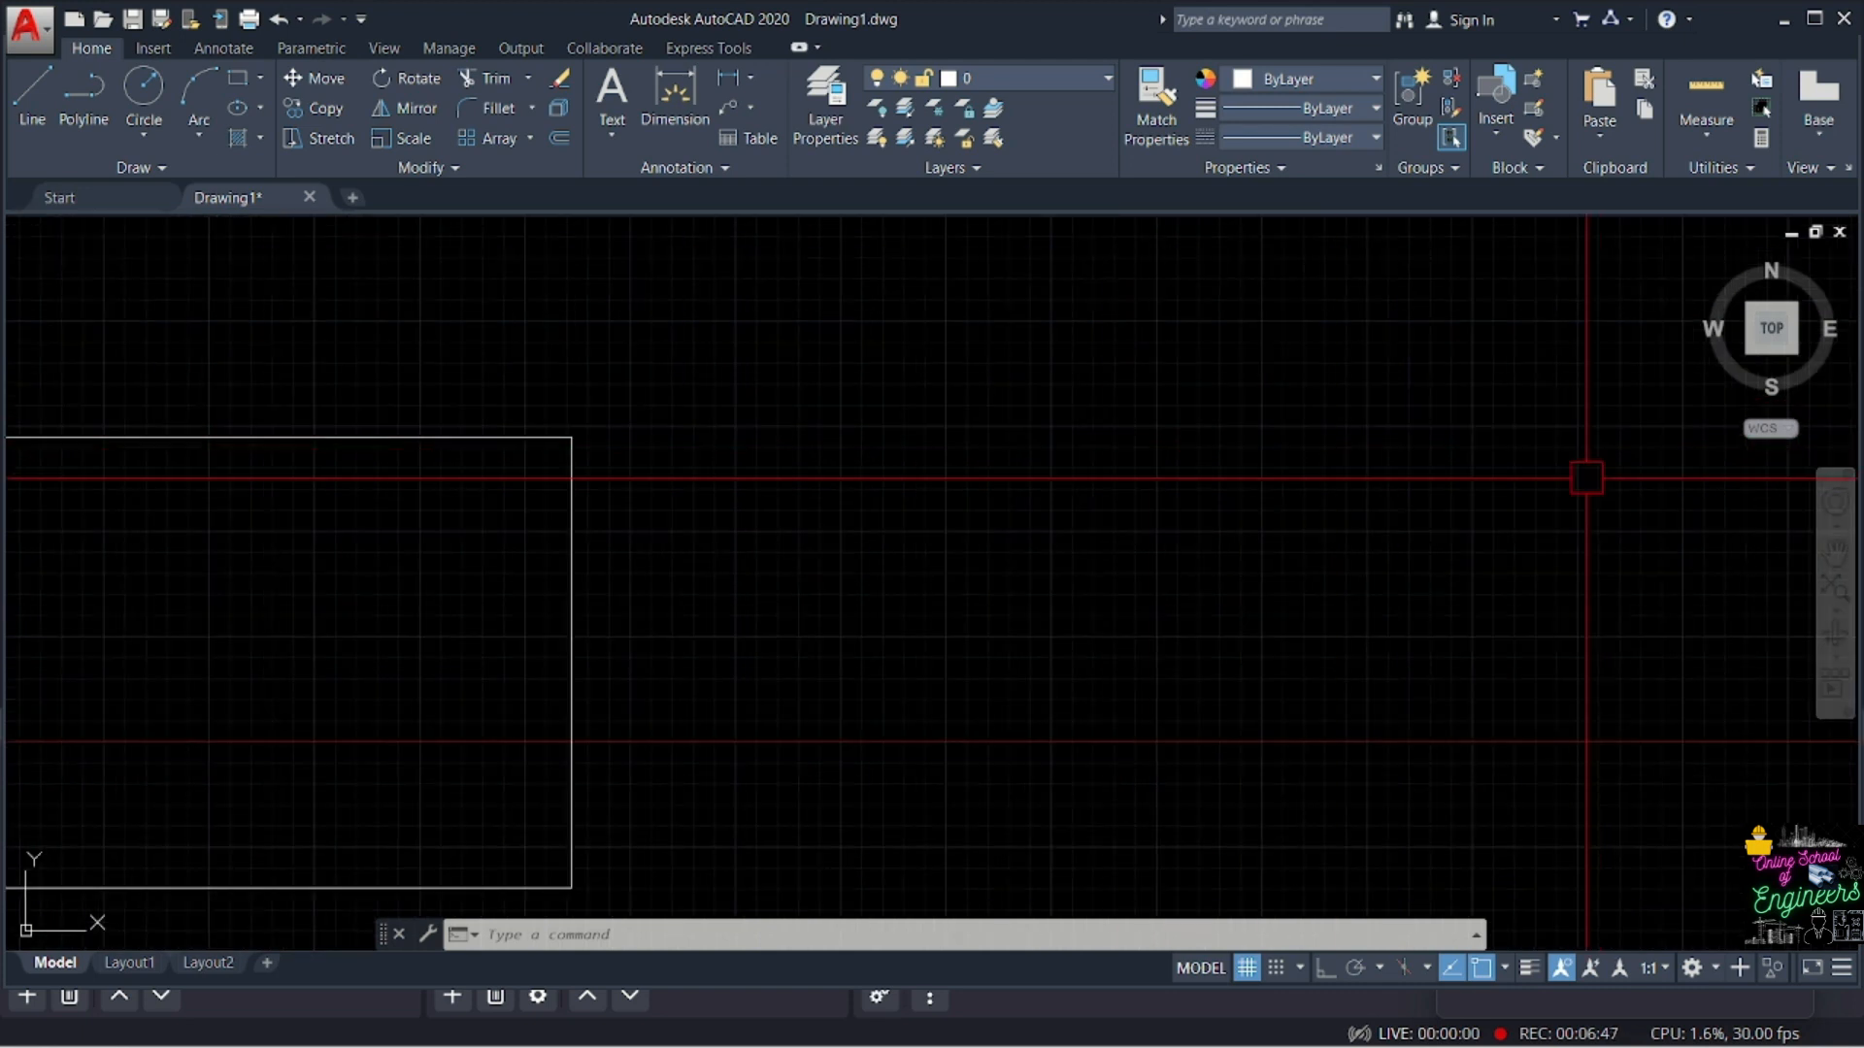
{"action": "scroll", "coordinate": [1258, 496], "scroll_direction": "down", "scroll_amount": 2}
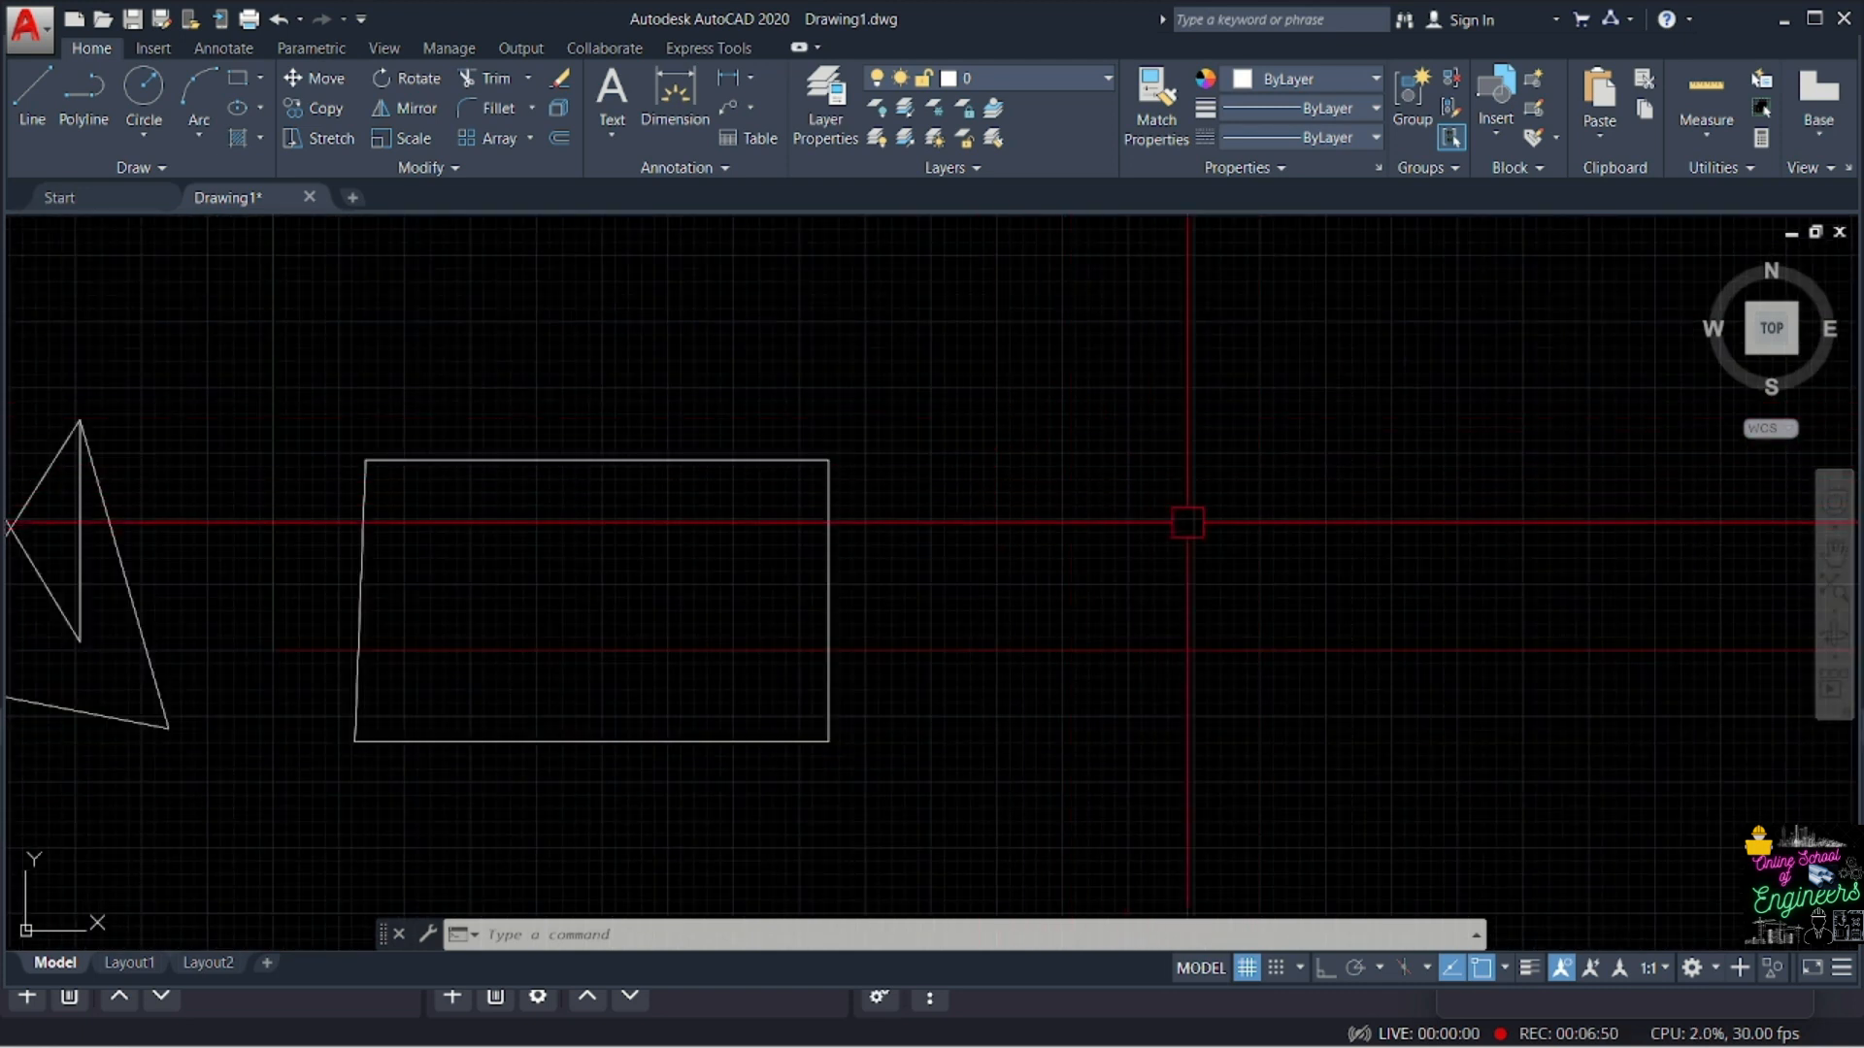
- Turn off the background grid display
{"action": "left_click", "coordinate": [1247, 968]}
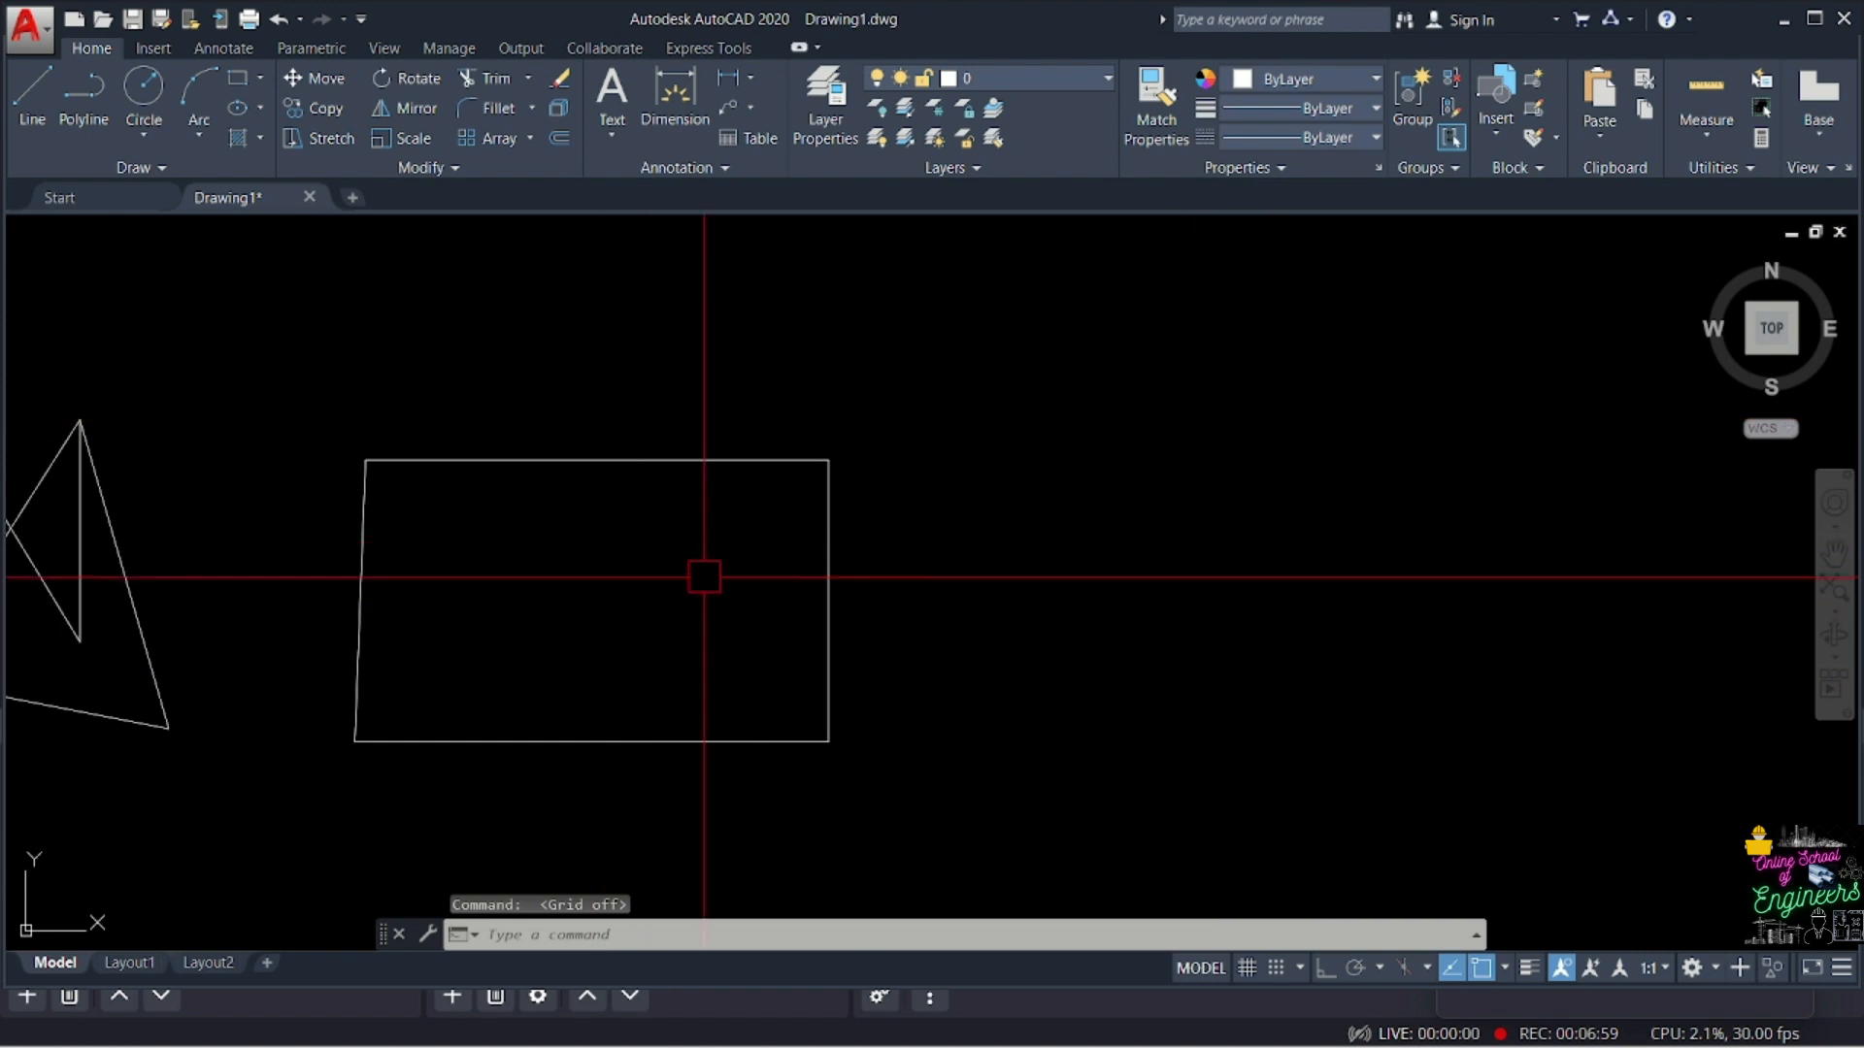
{"action": "scroll", "coordinate": [767, 578], "scroll_direction": "down", "scroll_amount": 2}
{"action": "scroll", "coordinate": [738, 577], "scroll_direction": "up", "scroll_amount": 2}
{"action": "scroll", "coordinate": [879, 572], "scroll_direction": "down", "scroll_amount": 2}
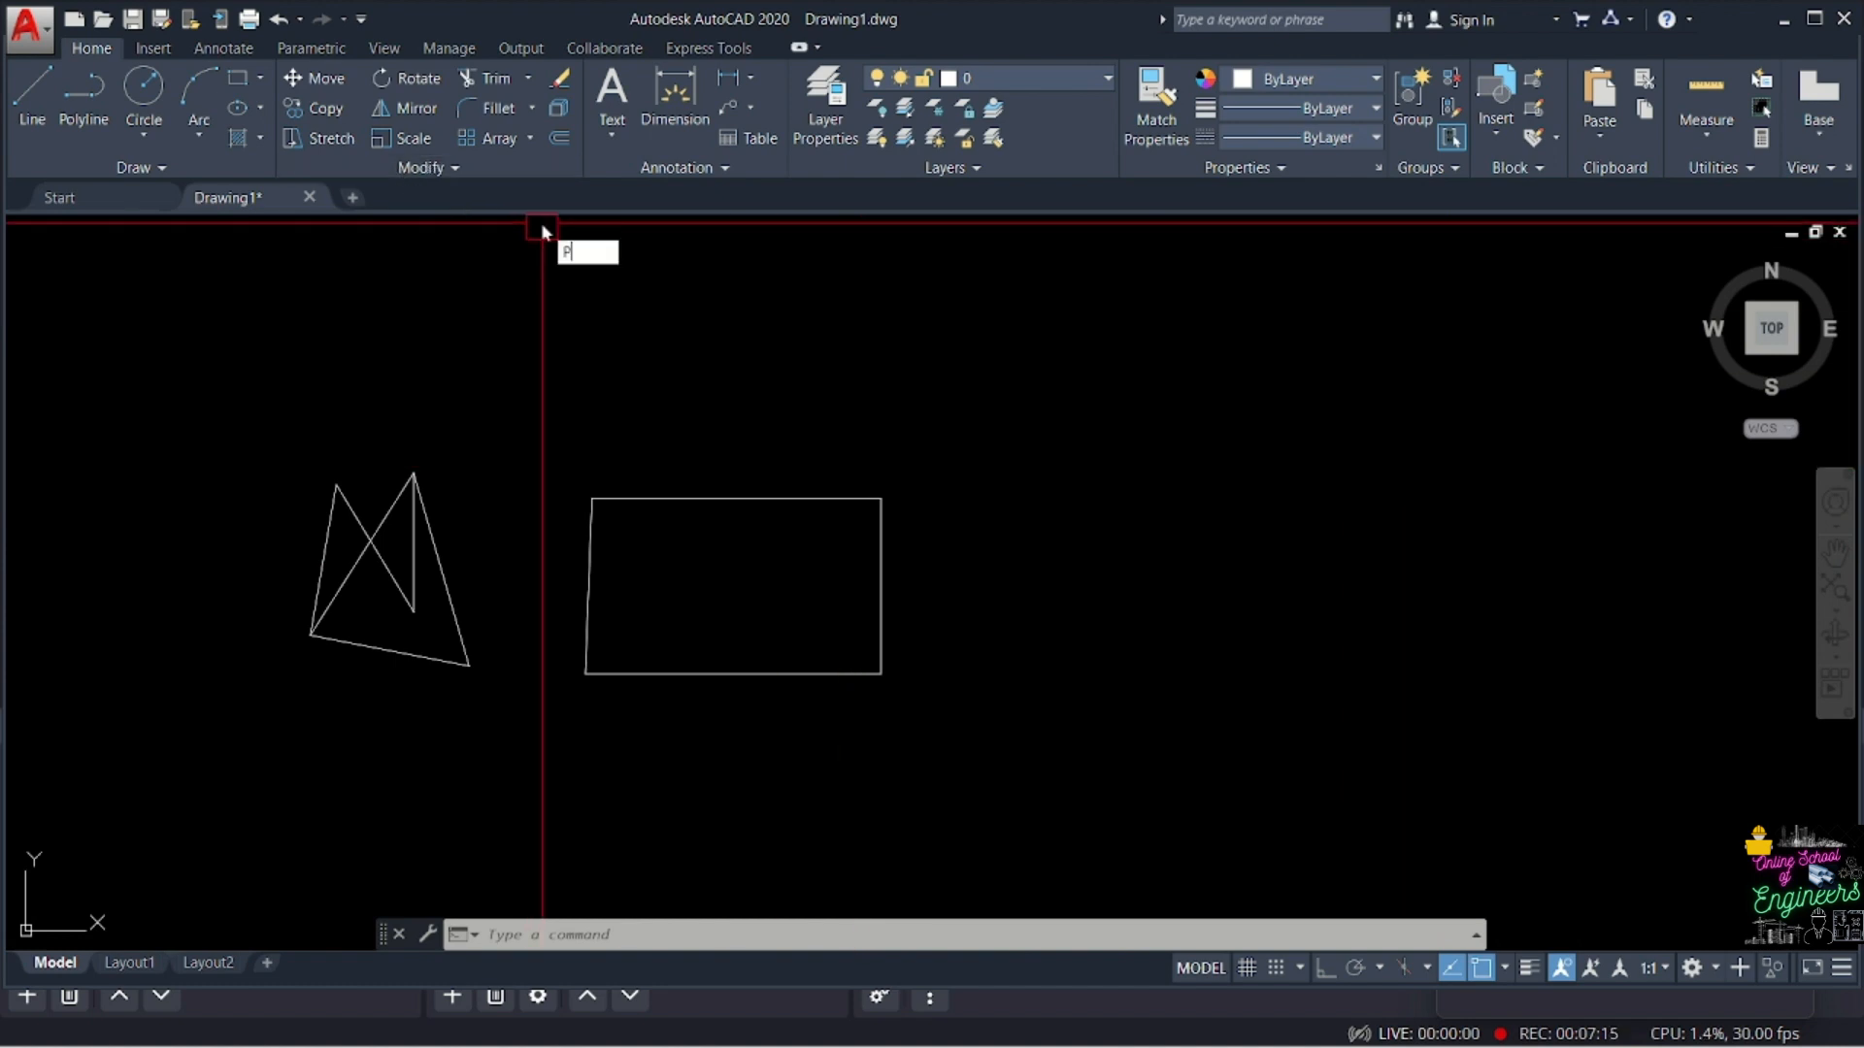
- Draw an open zigzag polyline of five slanted segments right of the four-sided outline, ending near its own third segment
{"action": "key", "text": "Return"}
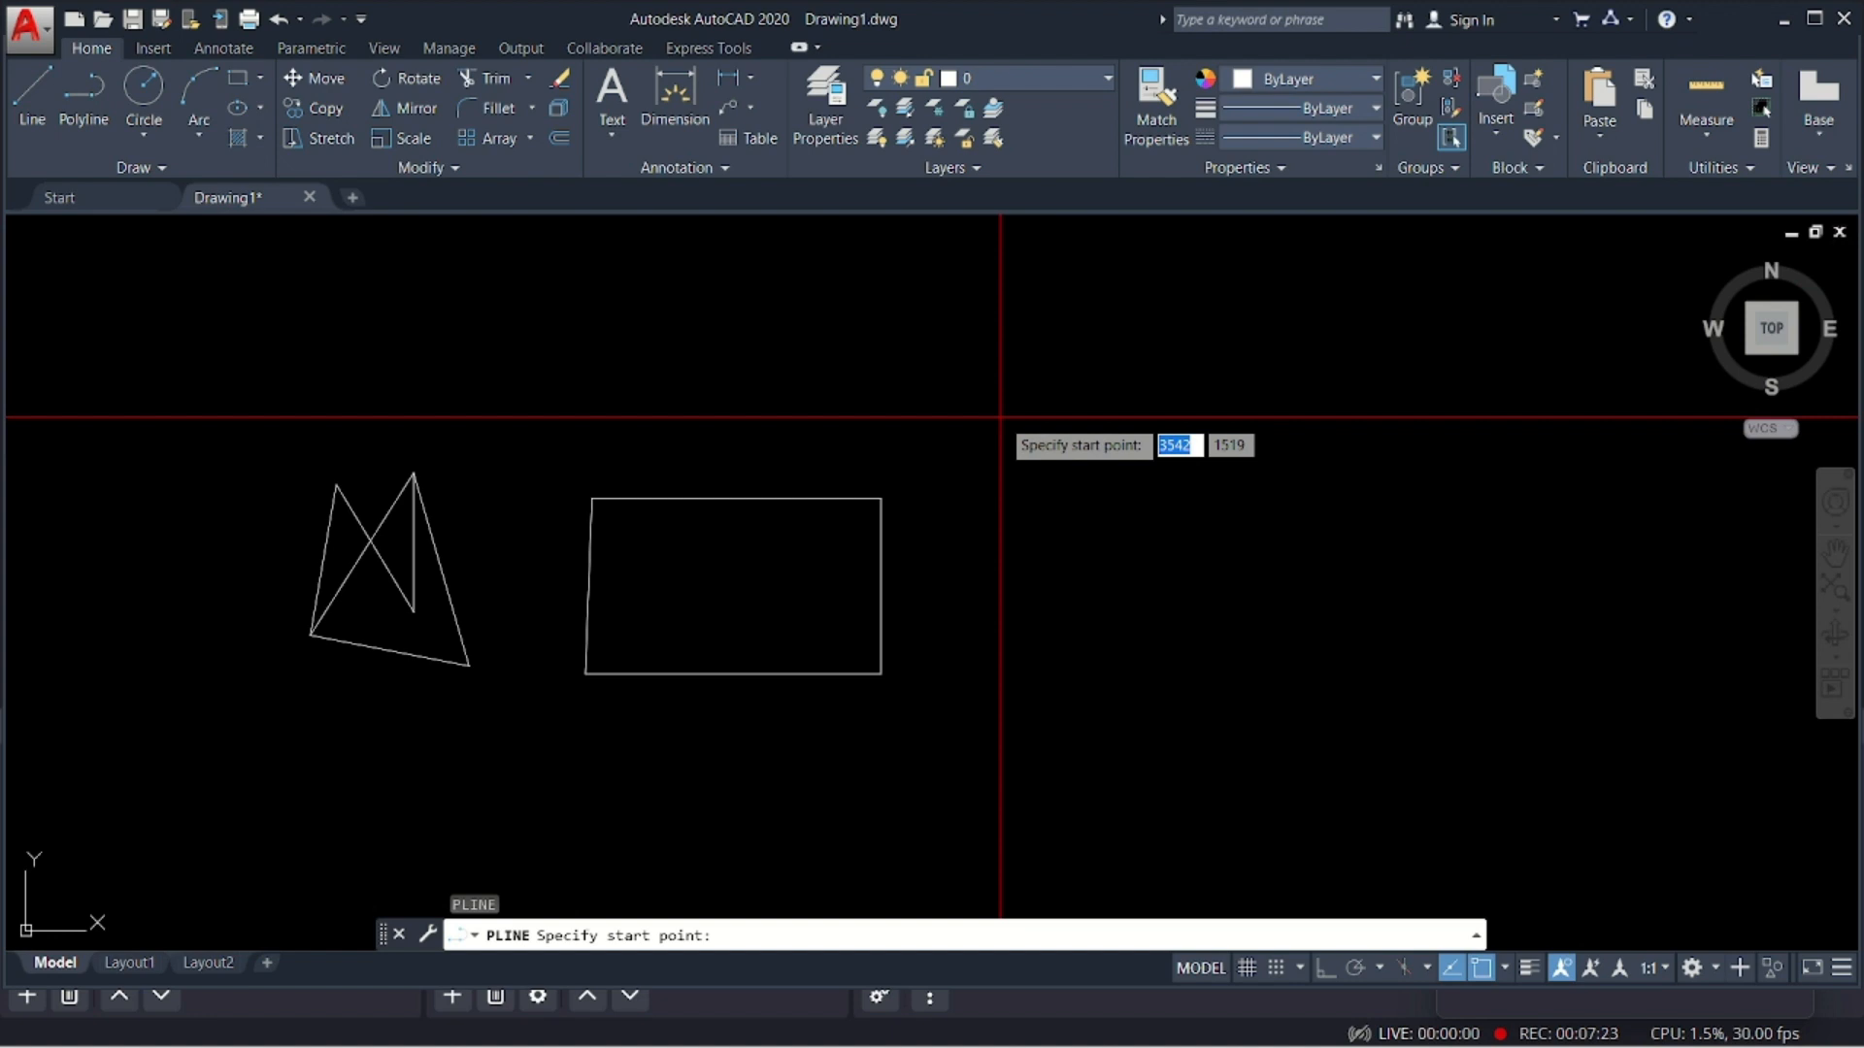
{"action": "left_click", "coordinate": [989, 496]}
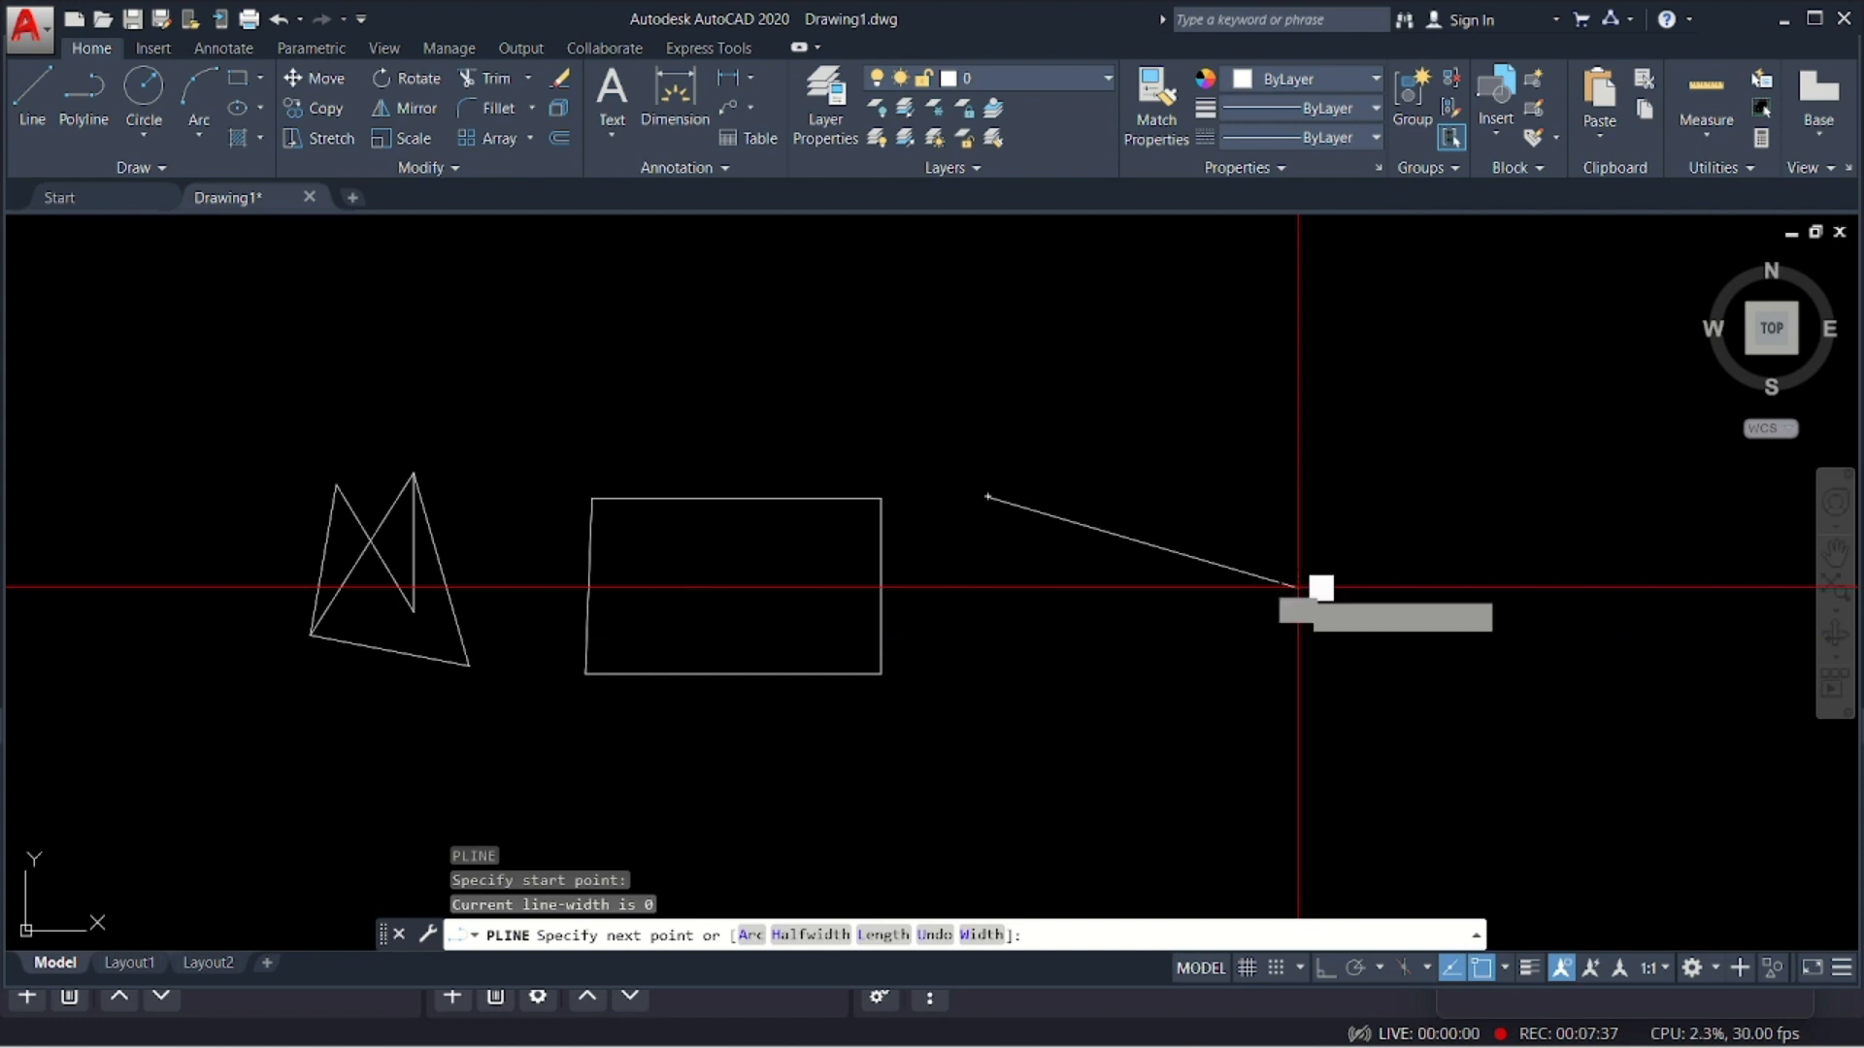
{"action": "left_click", "coordinate": [1298, 587]}
{"action": "left_click", "coordinate": [1262, 381]}
{"action": "left_click", "coordinate": [1051, 633]}
{"action": "left_click", "coordinate": [1110, 365]}
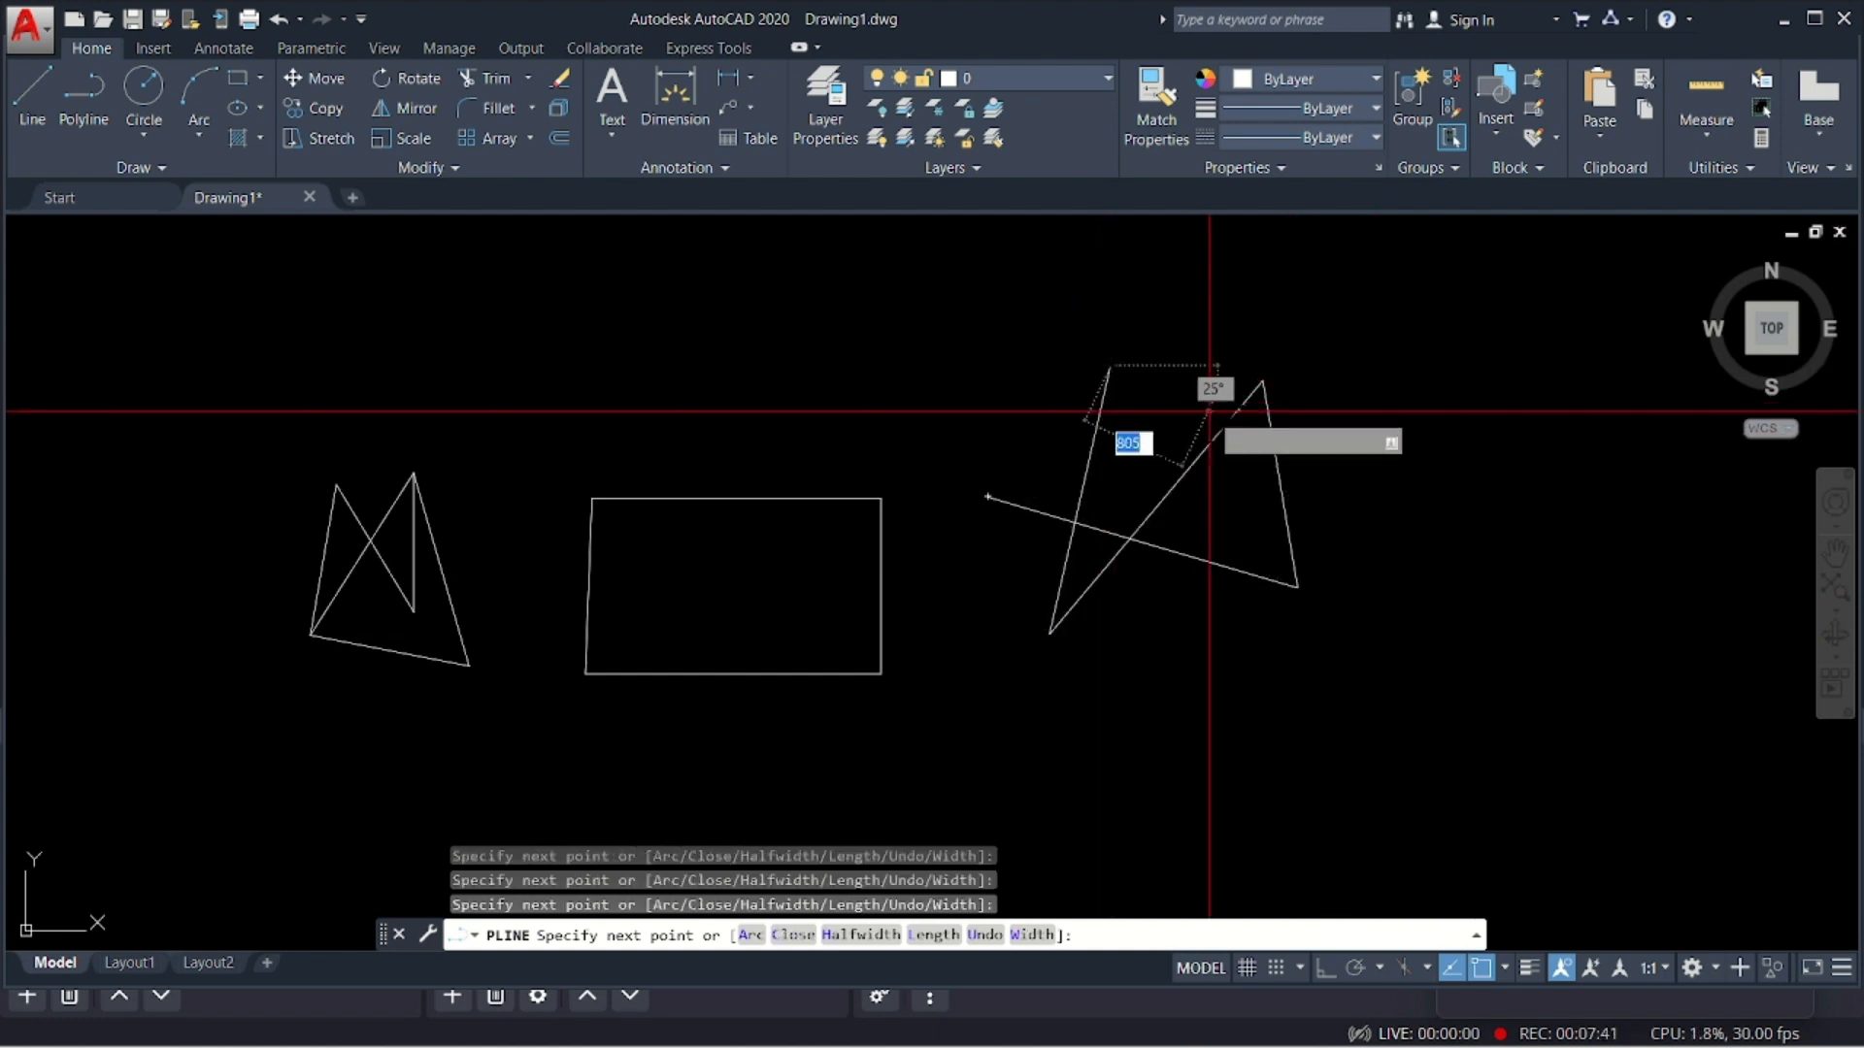
{"action": "left_click", "coordinate": [1205, 440]}
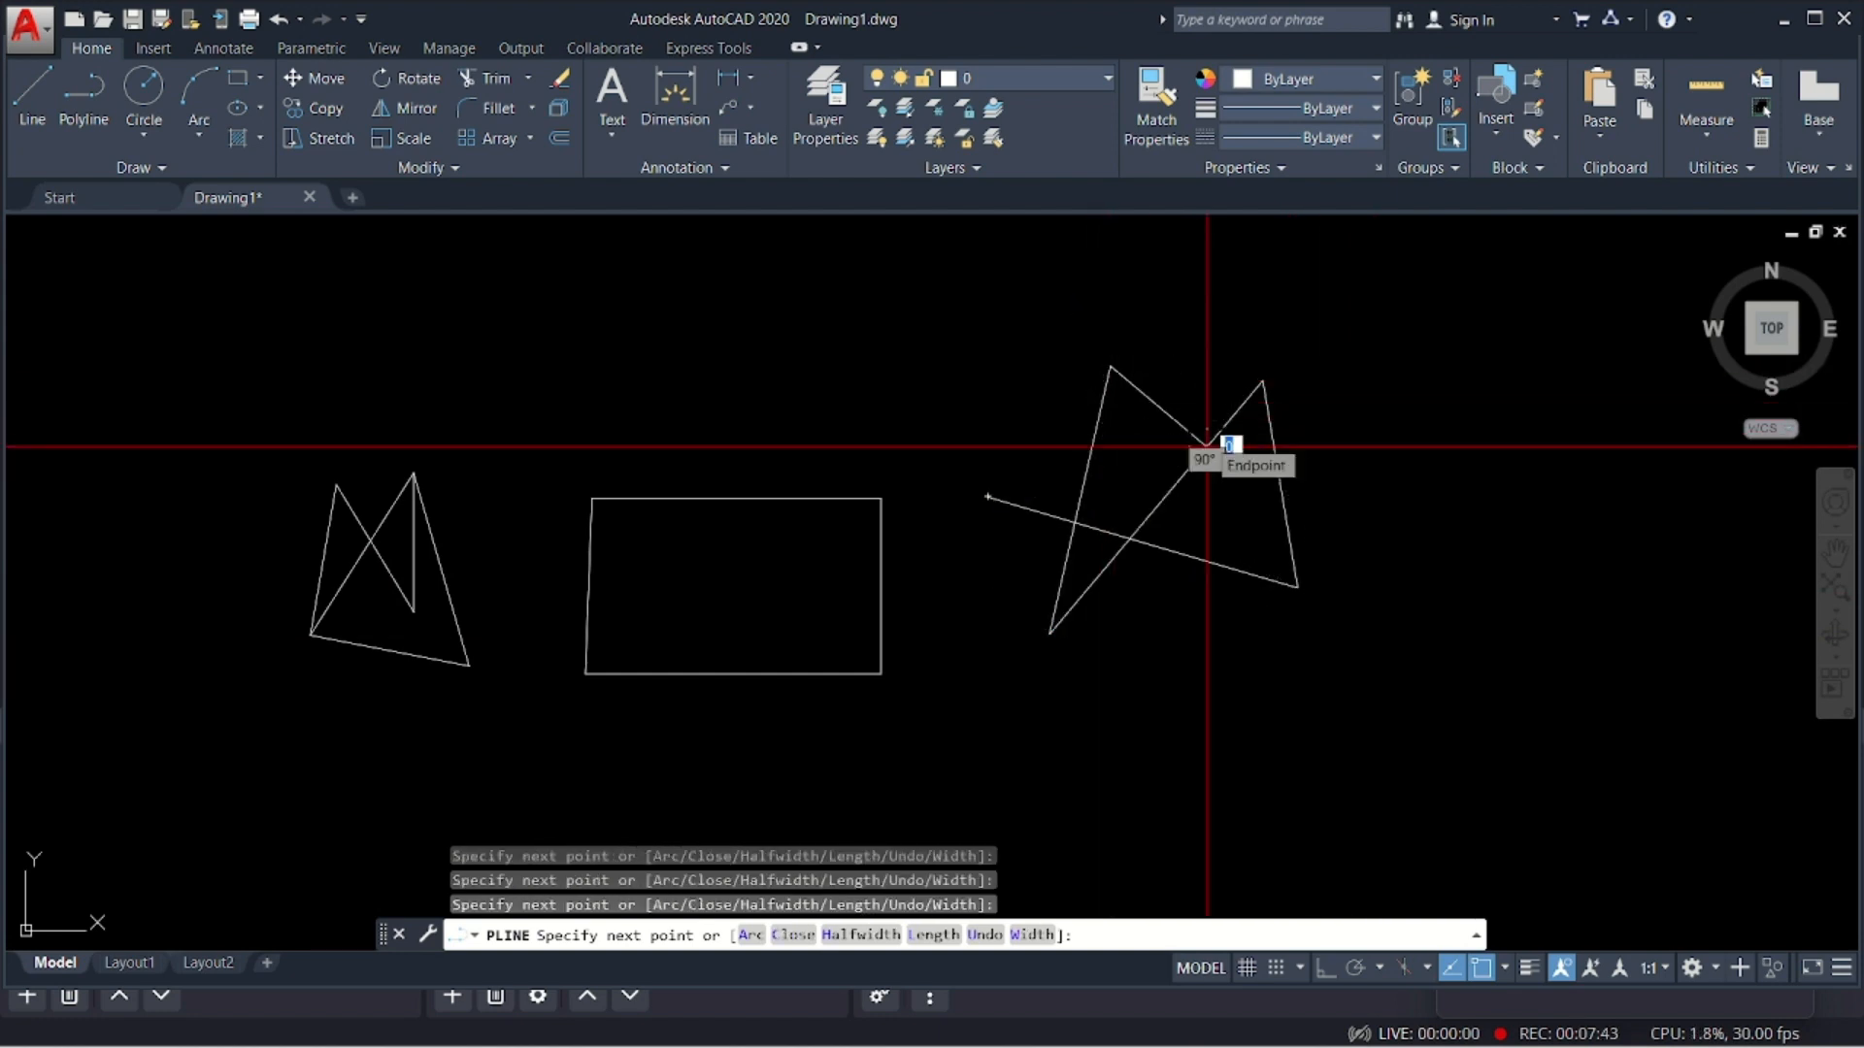
{"action": "key", "text": "Return"}
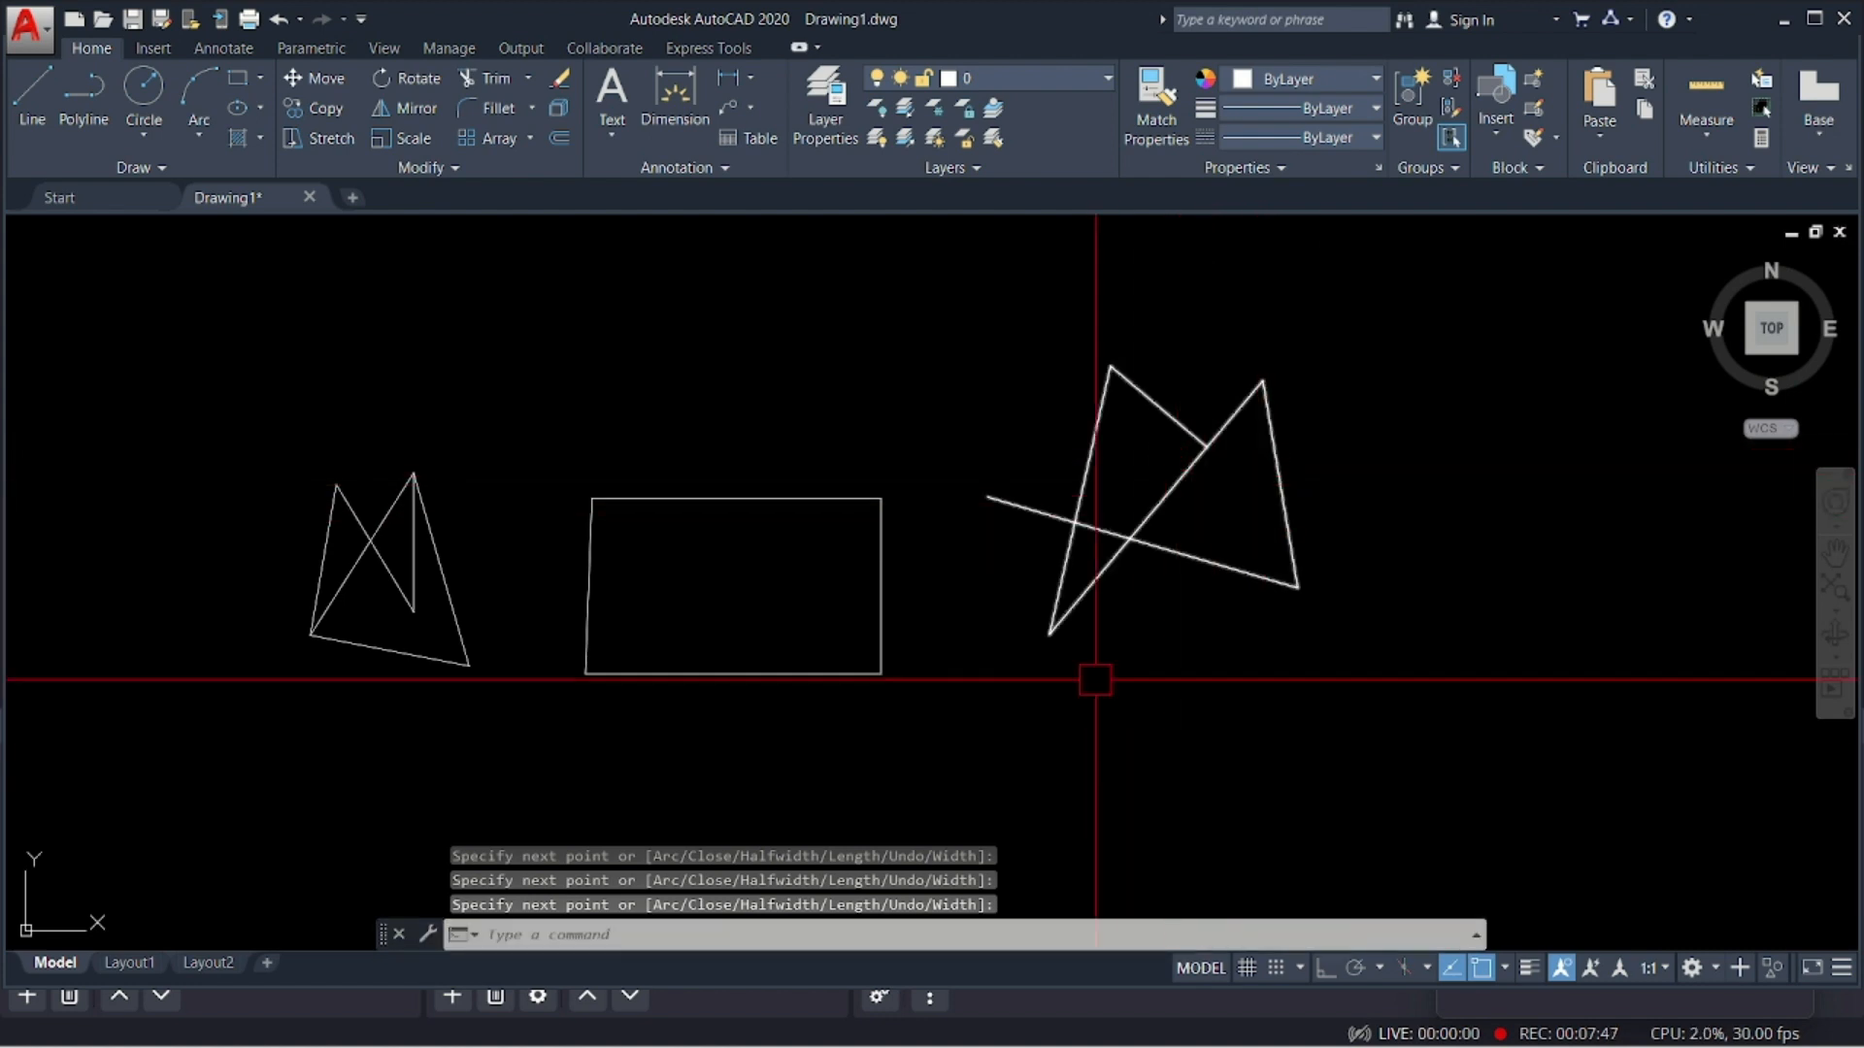
- Start a polyline to the right of the zigzag polyline and turn Ortho on for its first segment
{"action": "scroll", "coordinate": [1115, 393], "scroll_direction": "down", "scroll_amount": 2}
{"action": "scroll", "coordinate": [1316, 463], "scroll_direction": "up", "scroll_amount": 2}
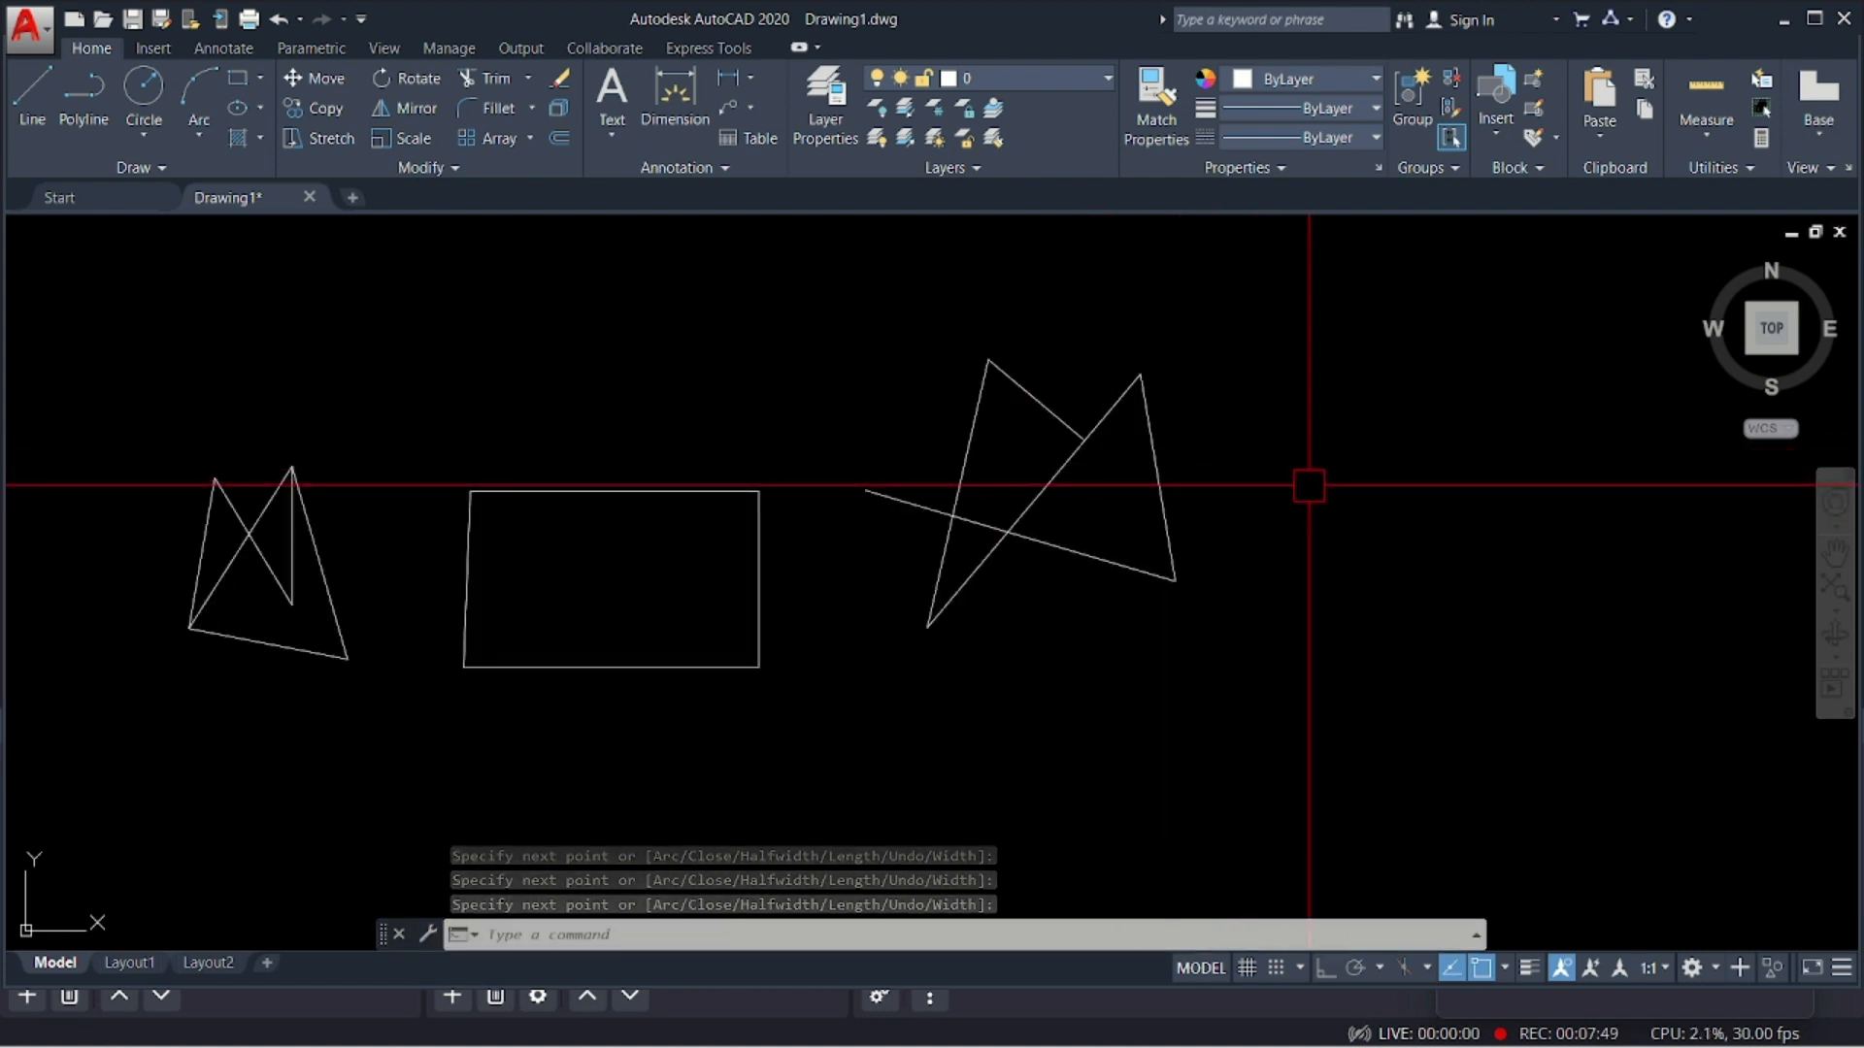
{"action": "type", "text": "PL"}
{"action": "key", "text": "Return"}
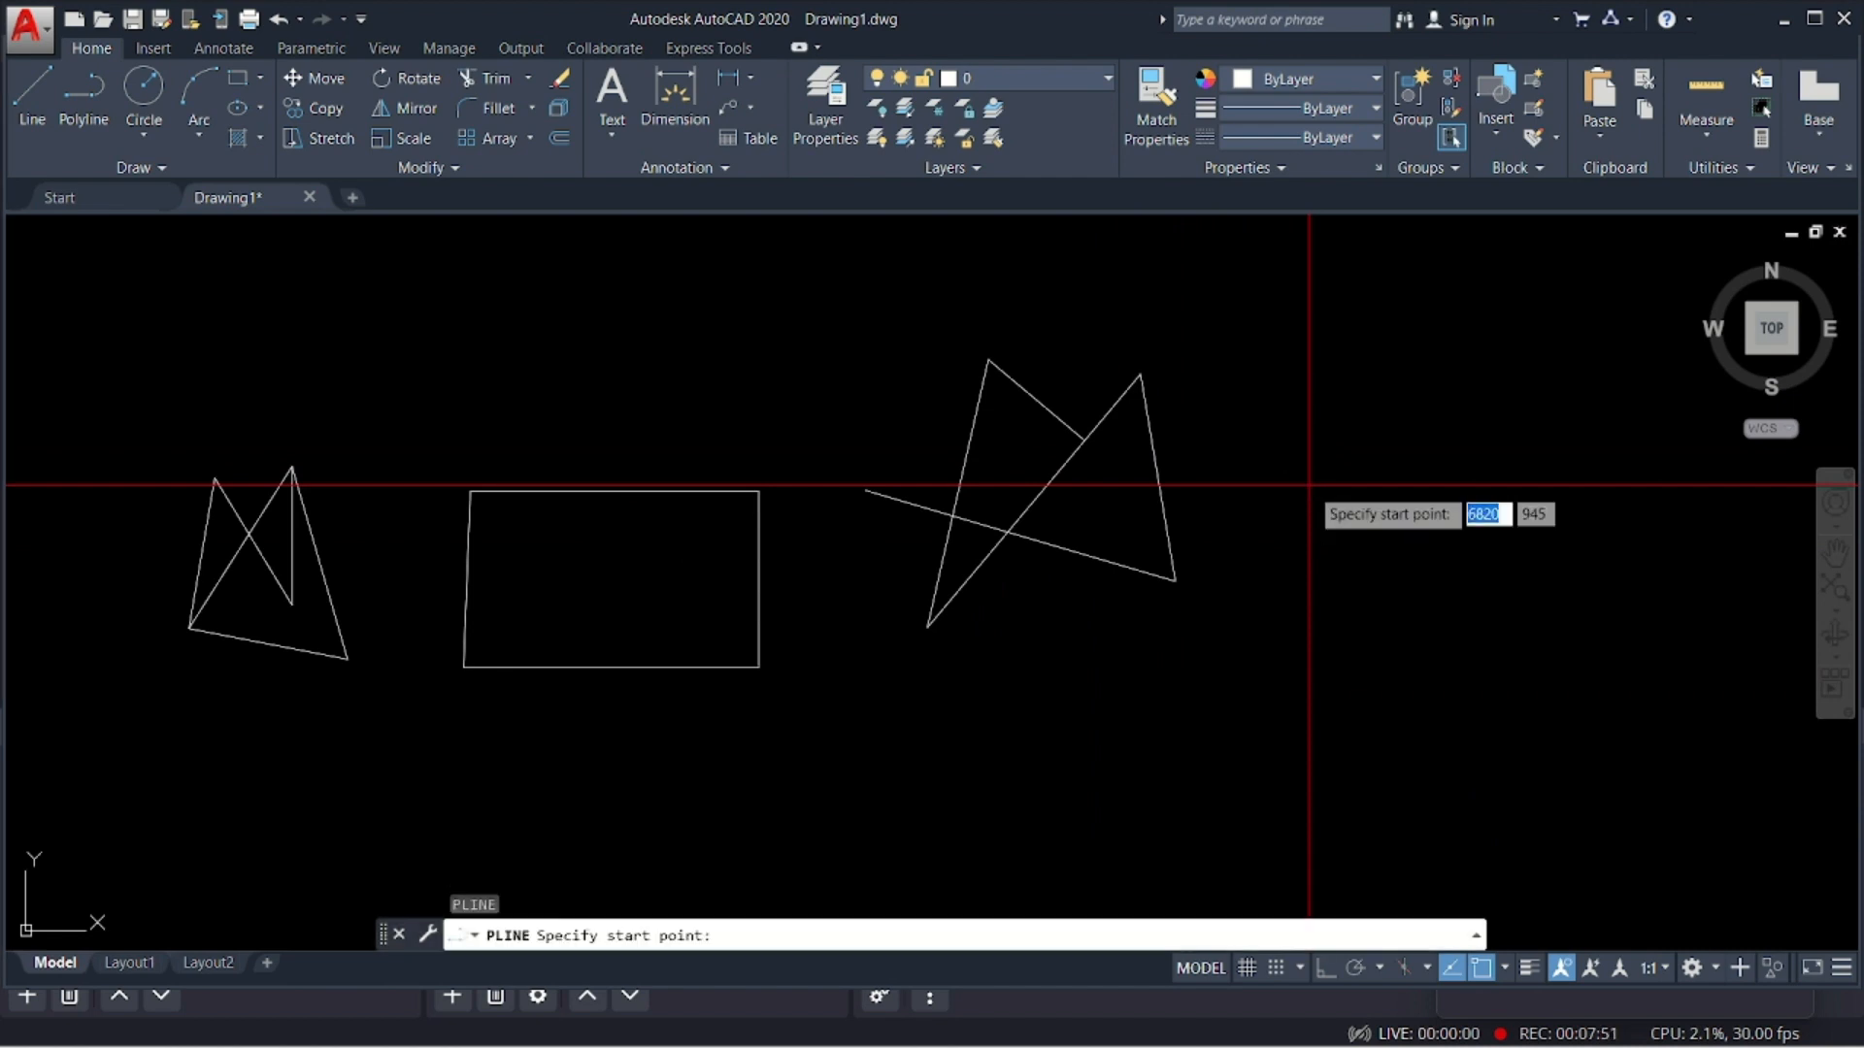
{"action": "left_click", "coordinate": [1271, 439]}
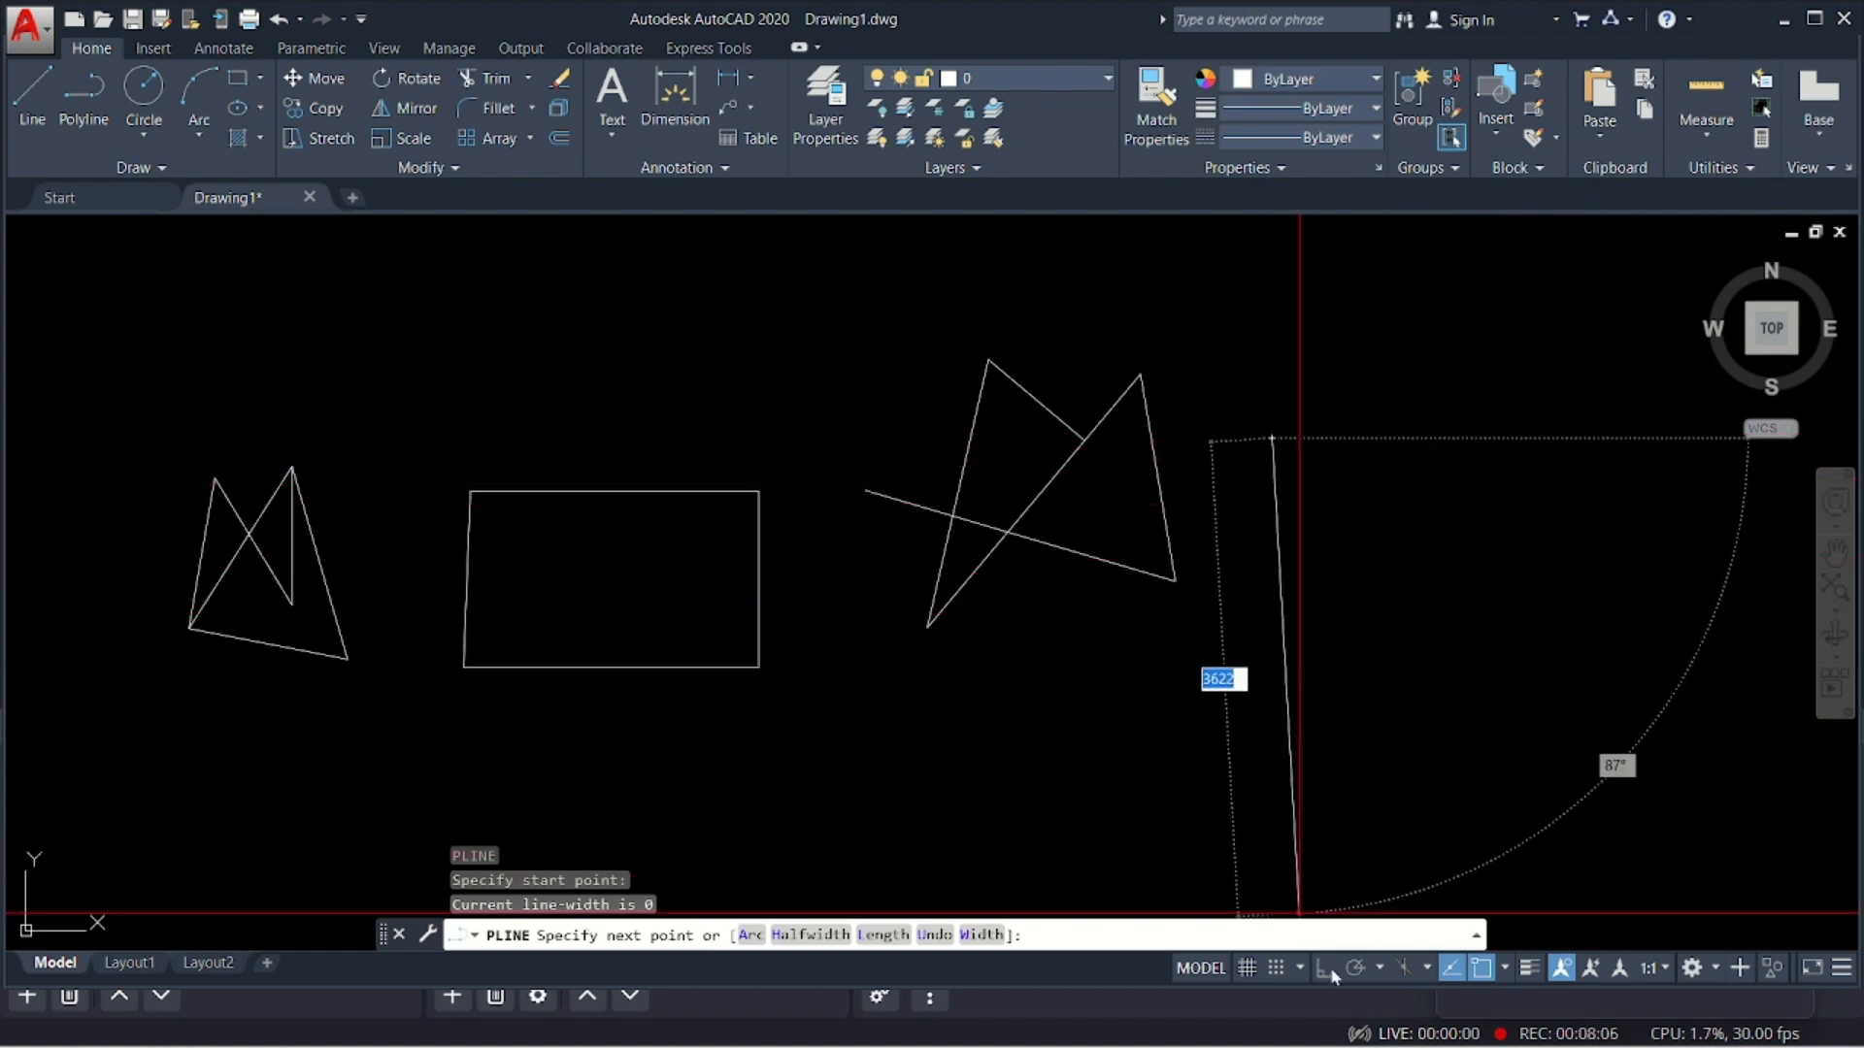
{"action": "left_click", "coordinate": [1326, 968]}
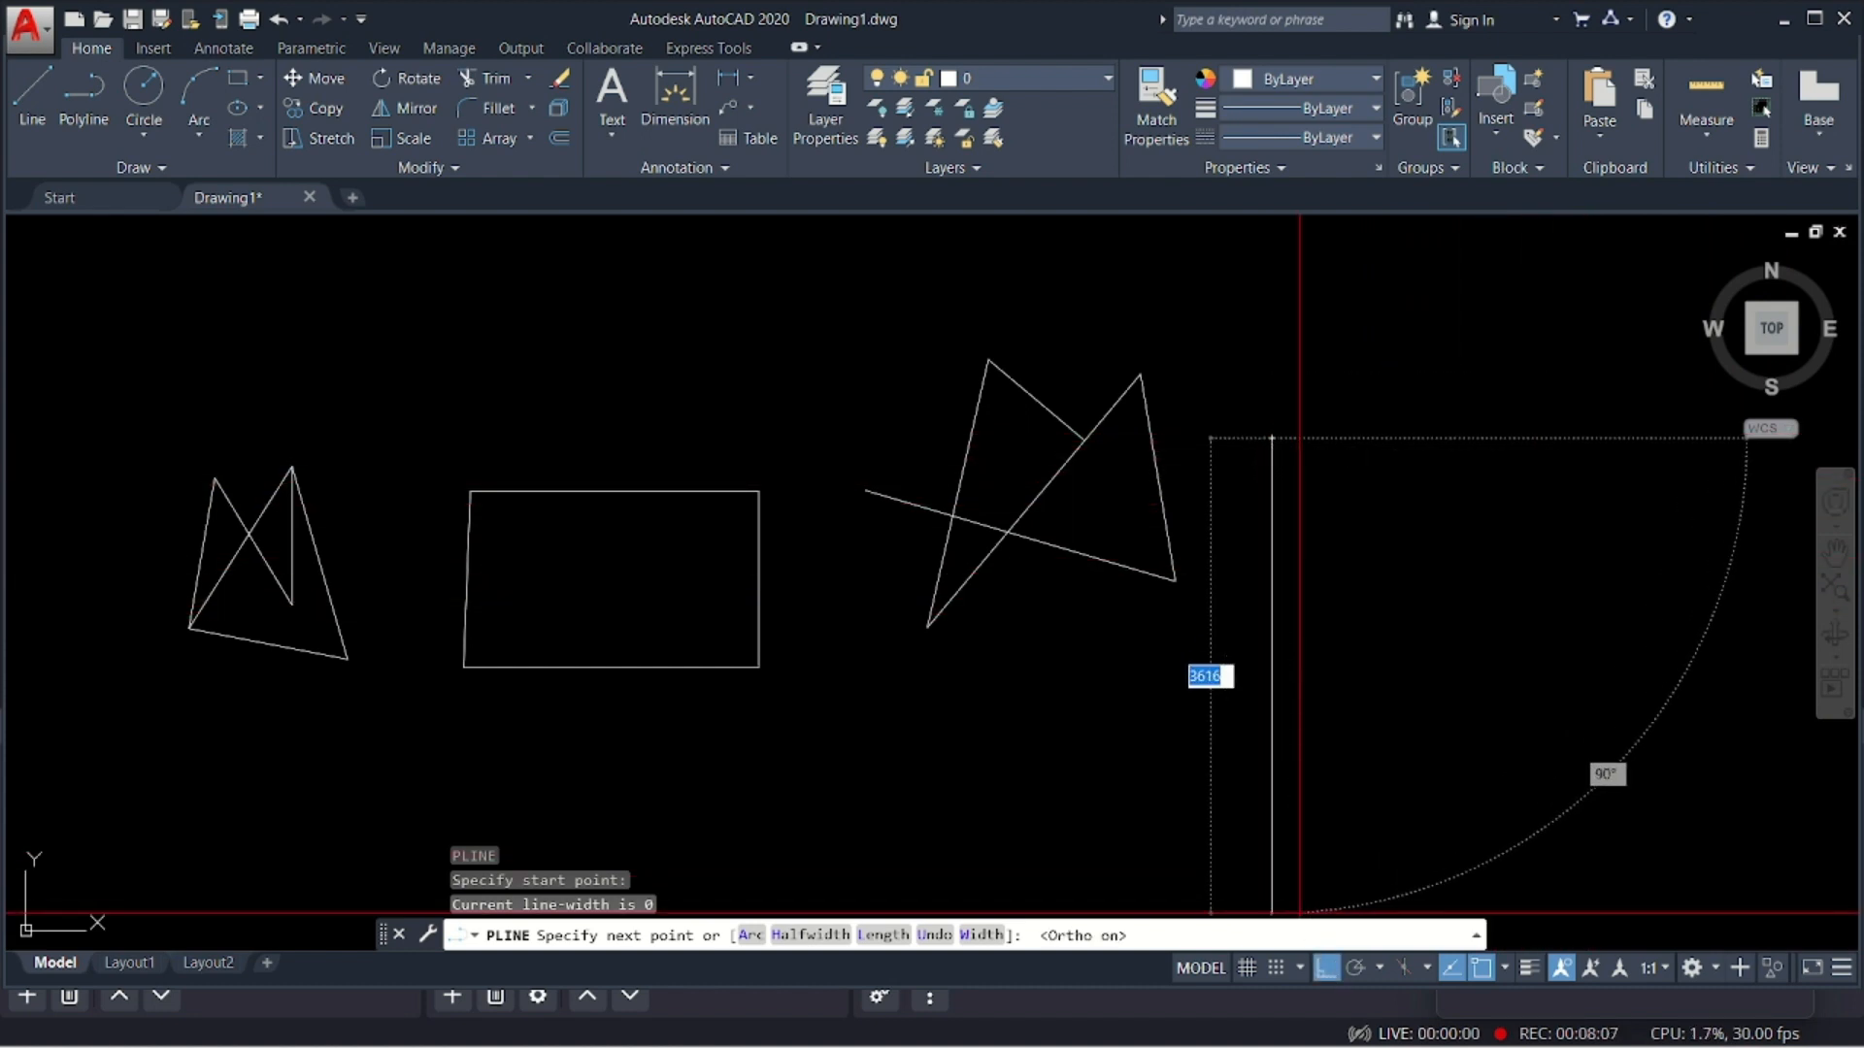
- Draw the polyline's four horizontal and vertical sides as a rectangle that ends at its start point
{"action": "left_click", "coordinate": [1581, 438]}
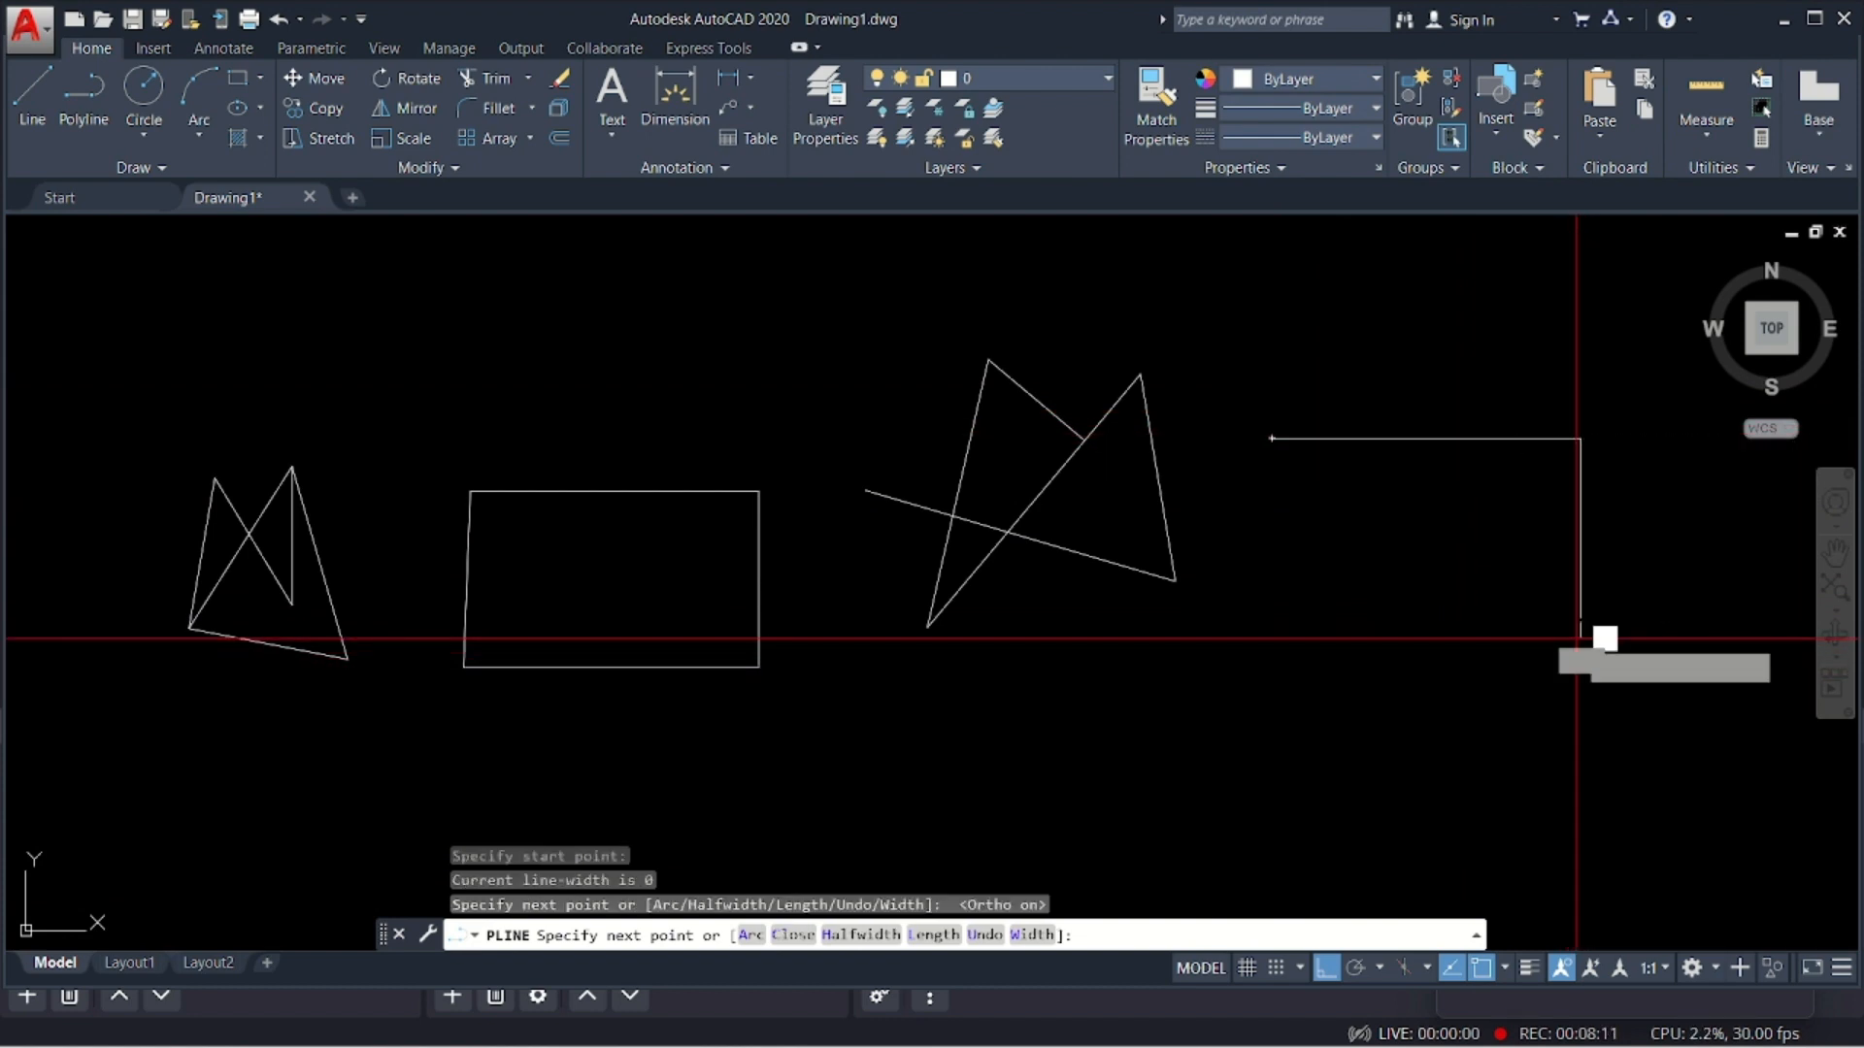
{"action": "left_click", "coordinate": [1582, 637]}
{"action": "left_click", "coordinate": [1272, 638]}
{"action": "left_click", "coordinate": [1272, 438]}
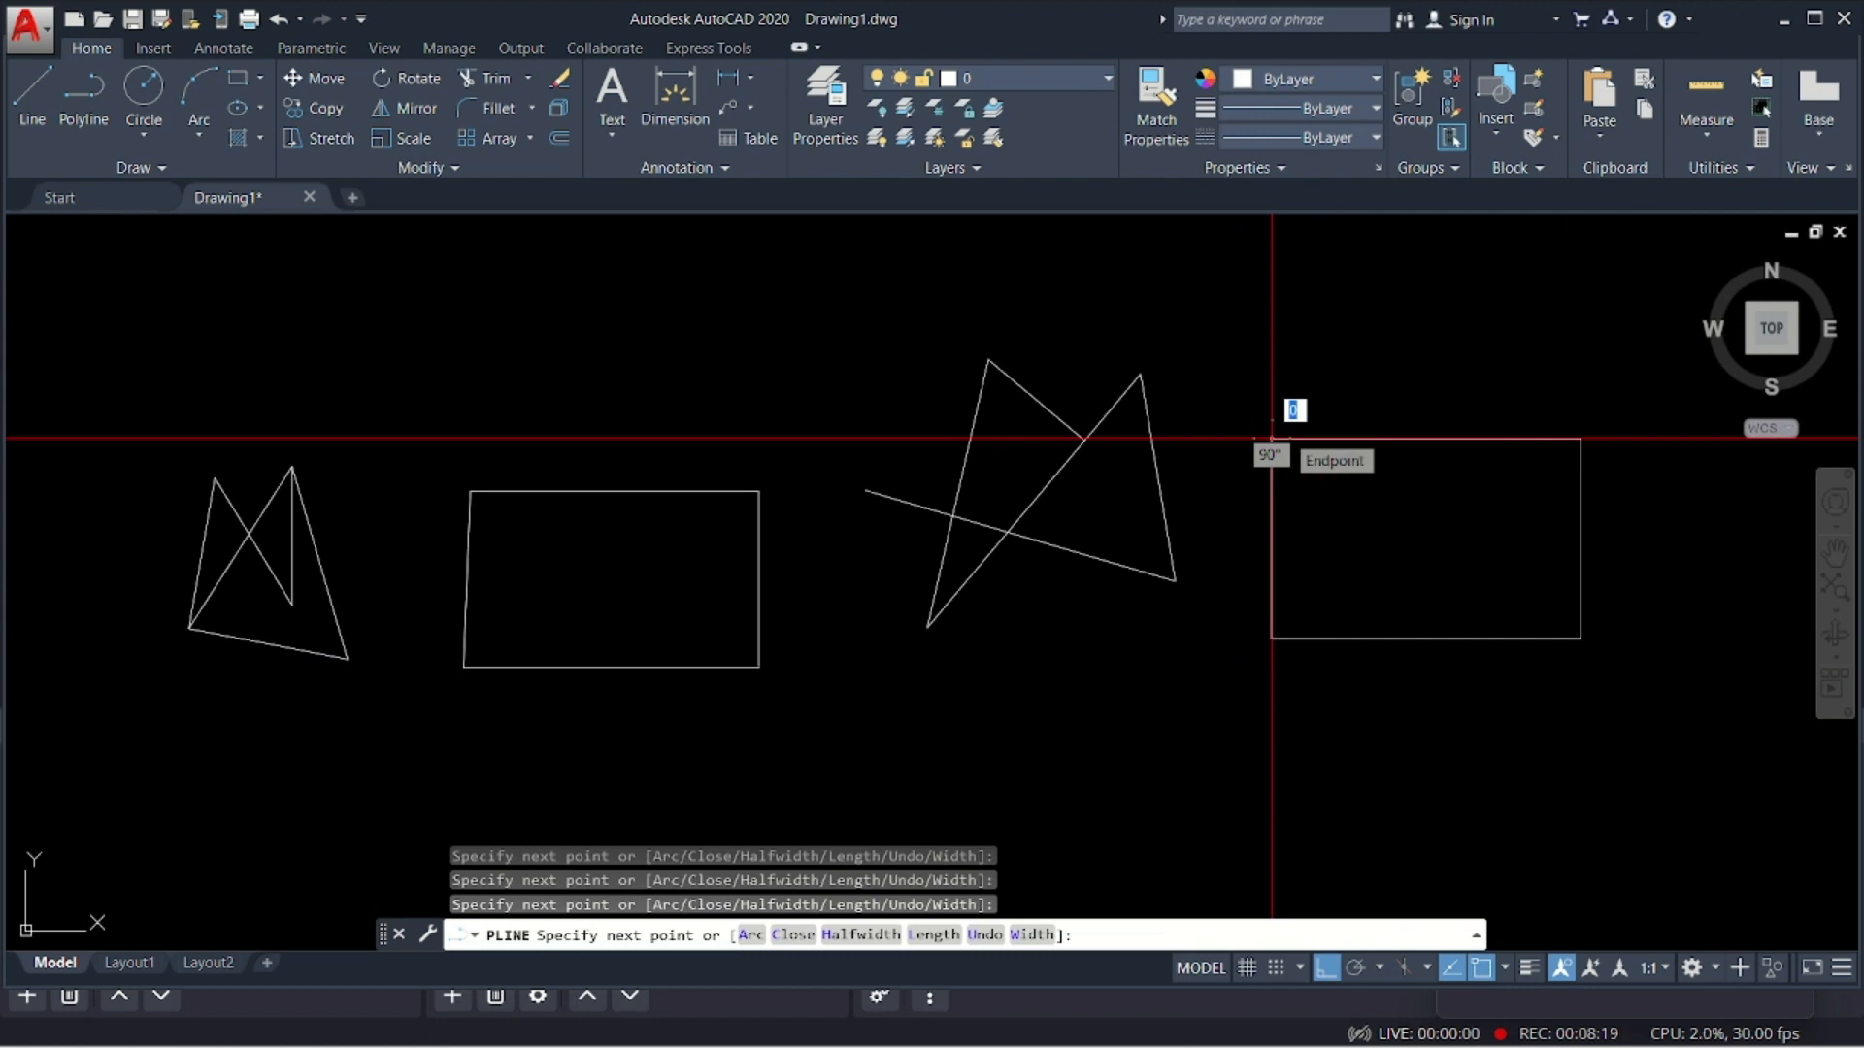
{"action": "key", "text": "Return"}
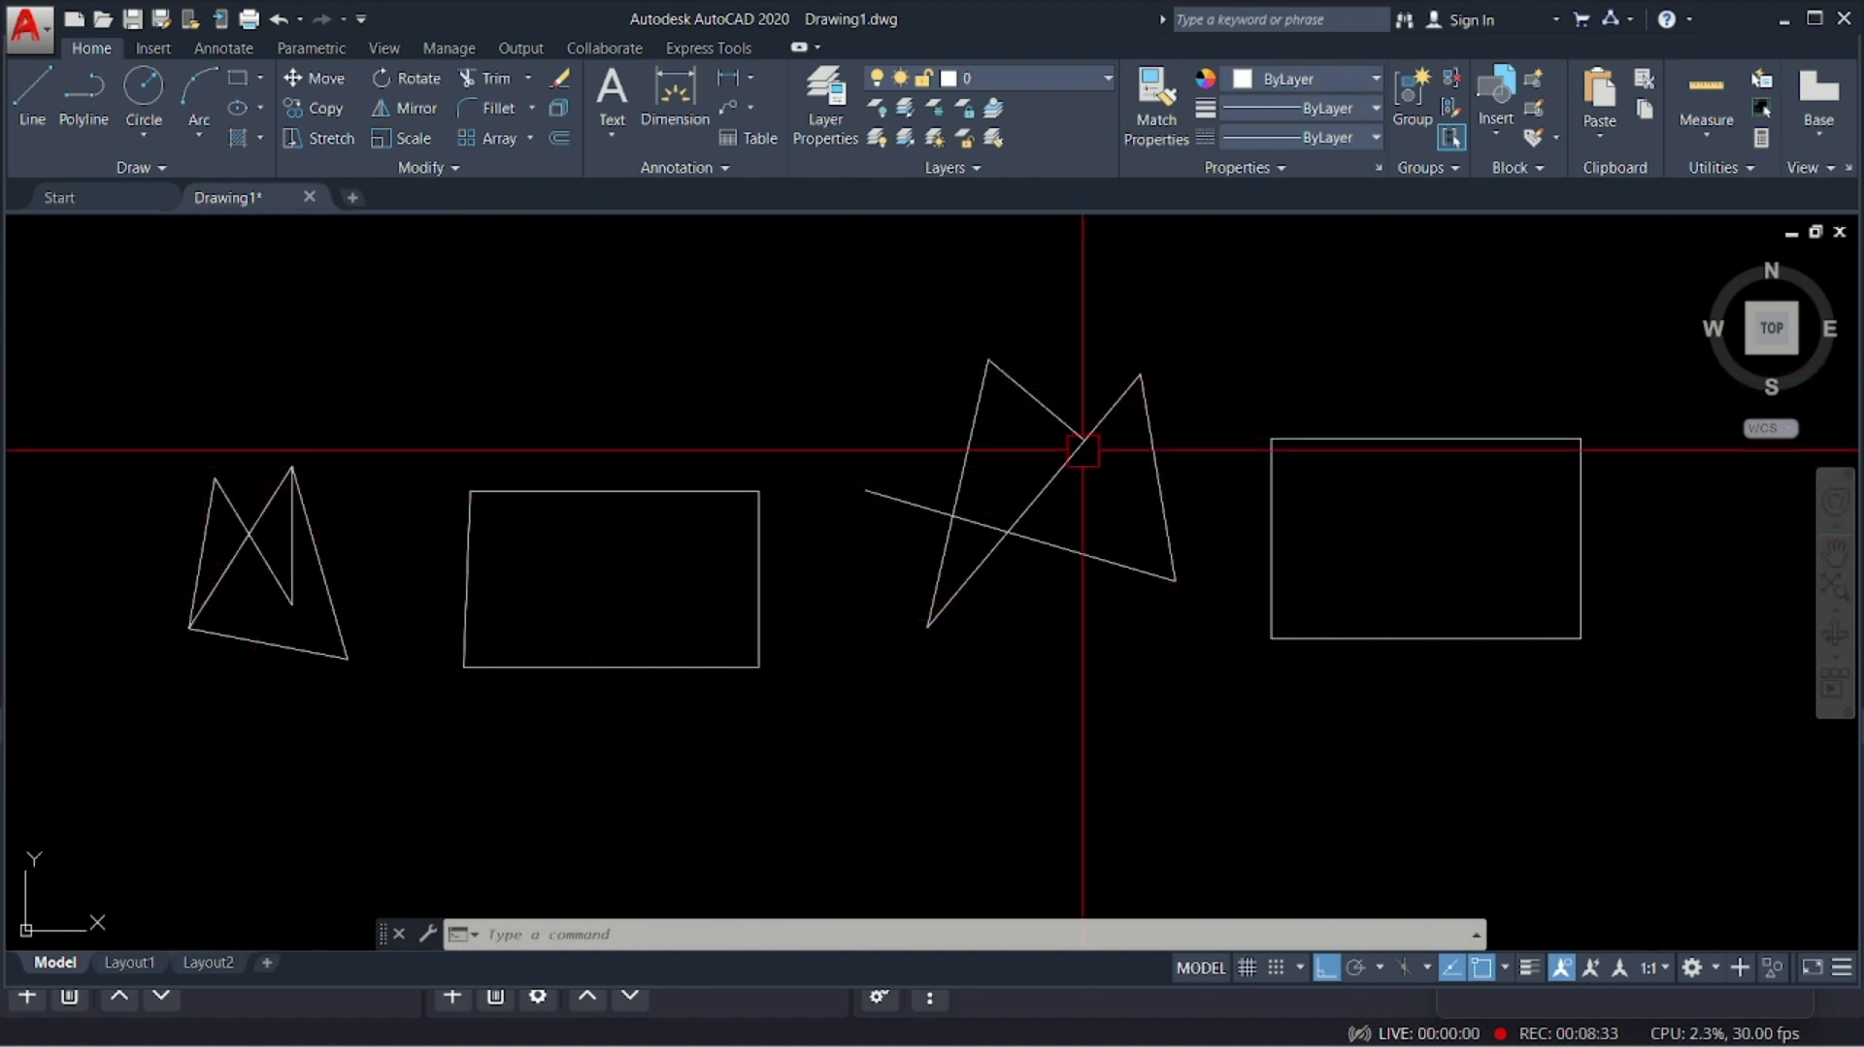
- Compare line and polyline selection by picking the four-sided outline's upper edge, both polylines, and three segments of the leftmost line figure
{"action": "left_click", "coordinate": [600, 493]}
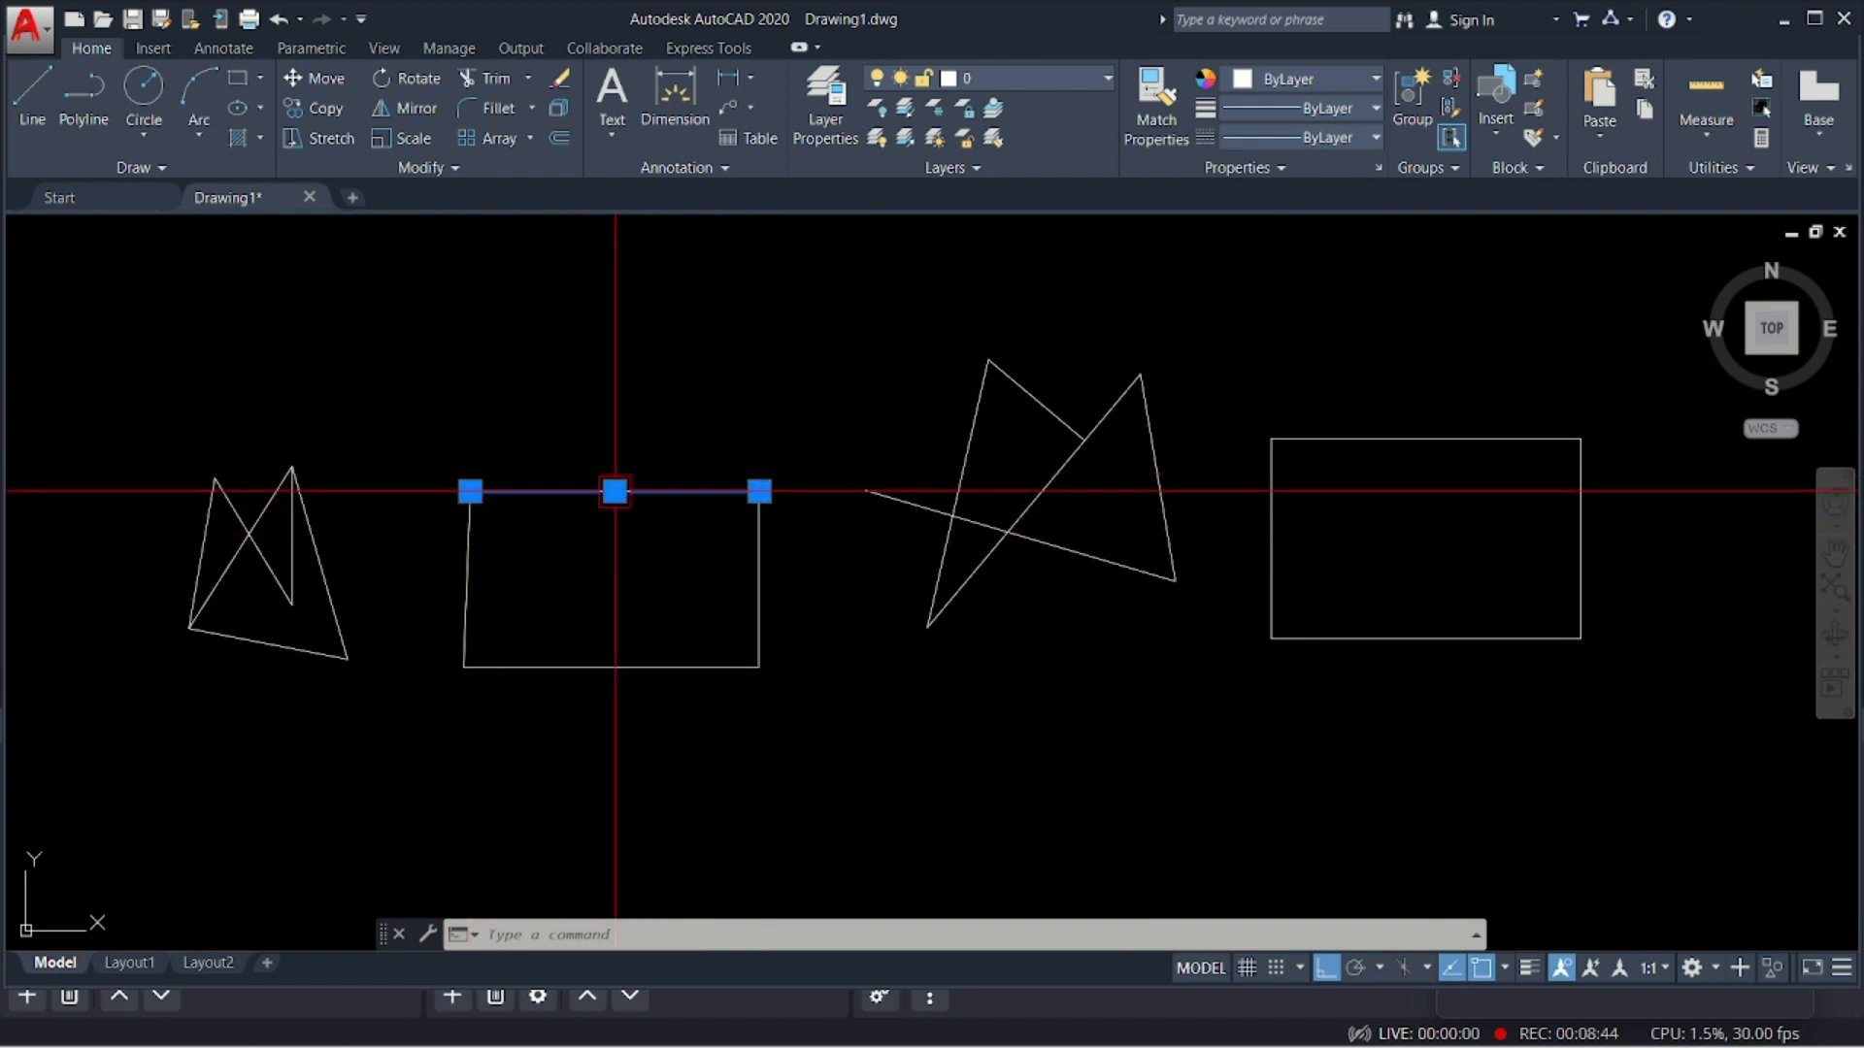
{"action": "left_click", "coordinate": [1399, 442]}
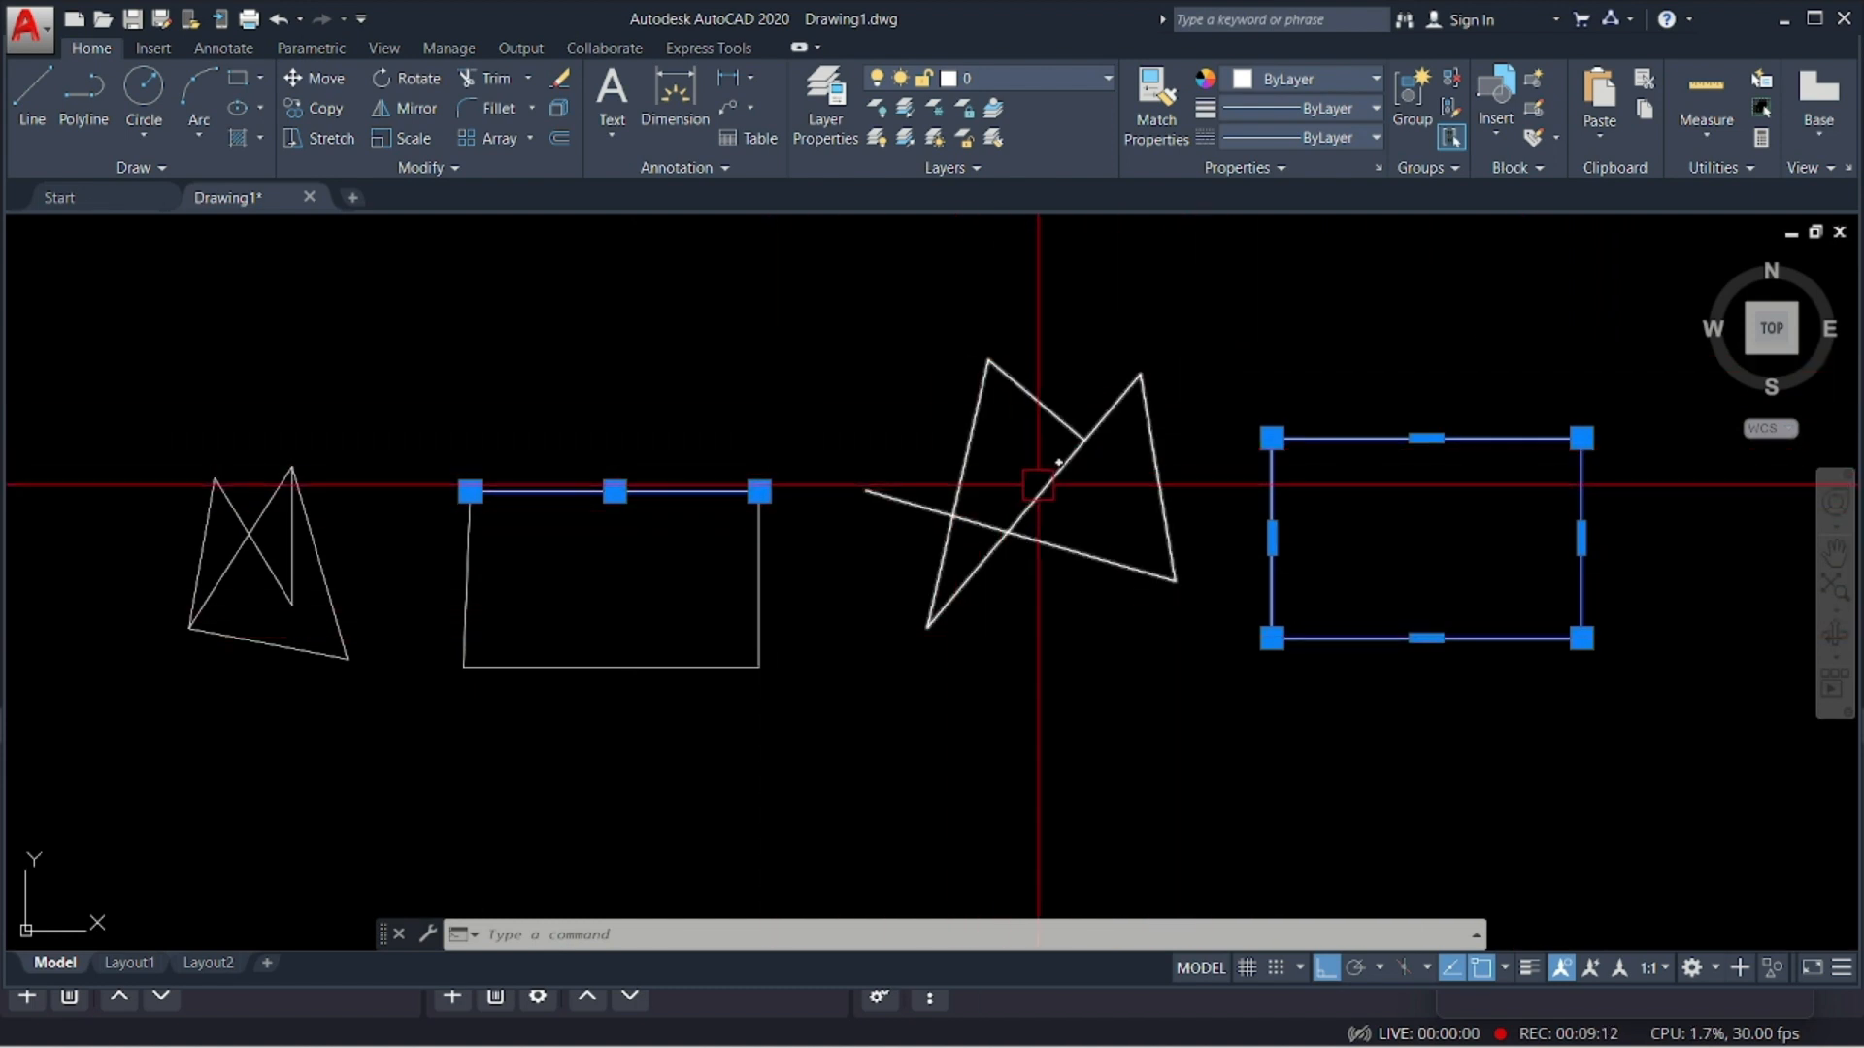
{"action": "left_click", "coordinate": [1041, 487]}
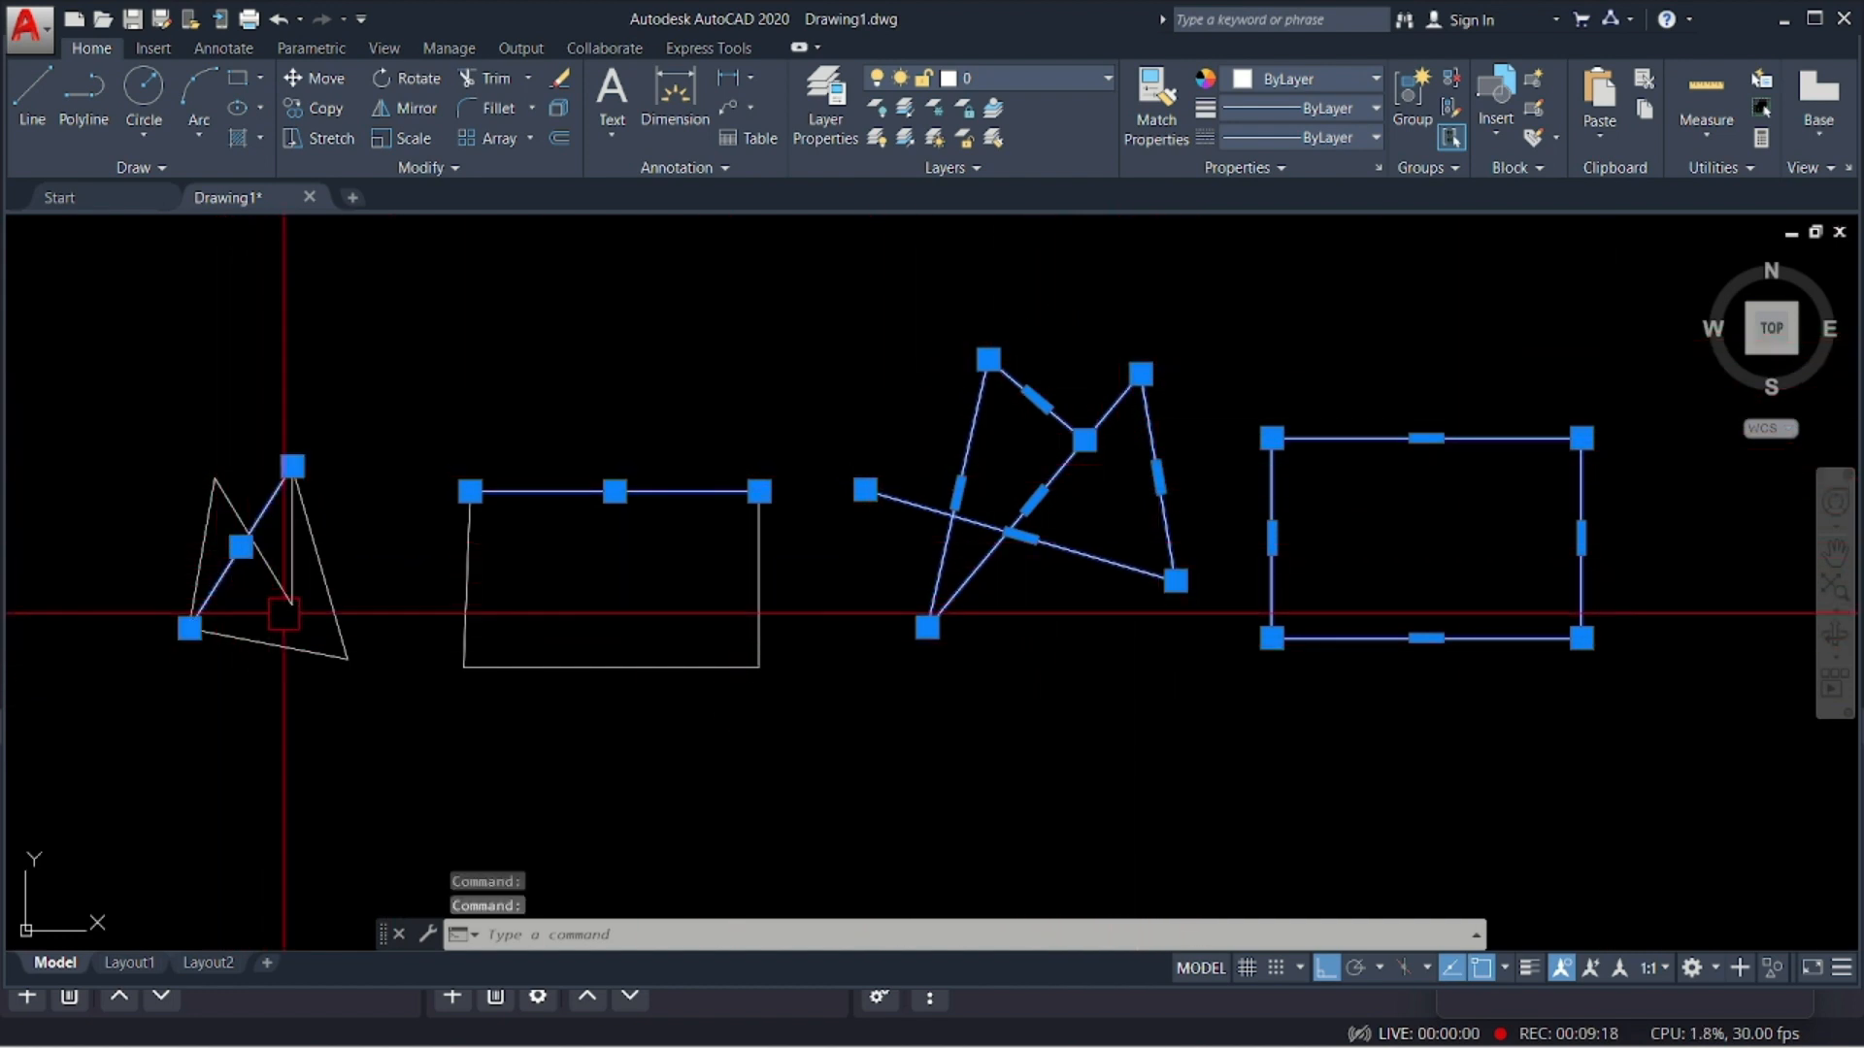
{"action": "left_click", "coordinate": [330, 598]}
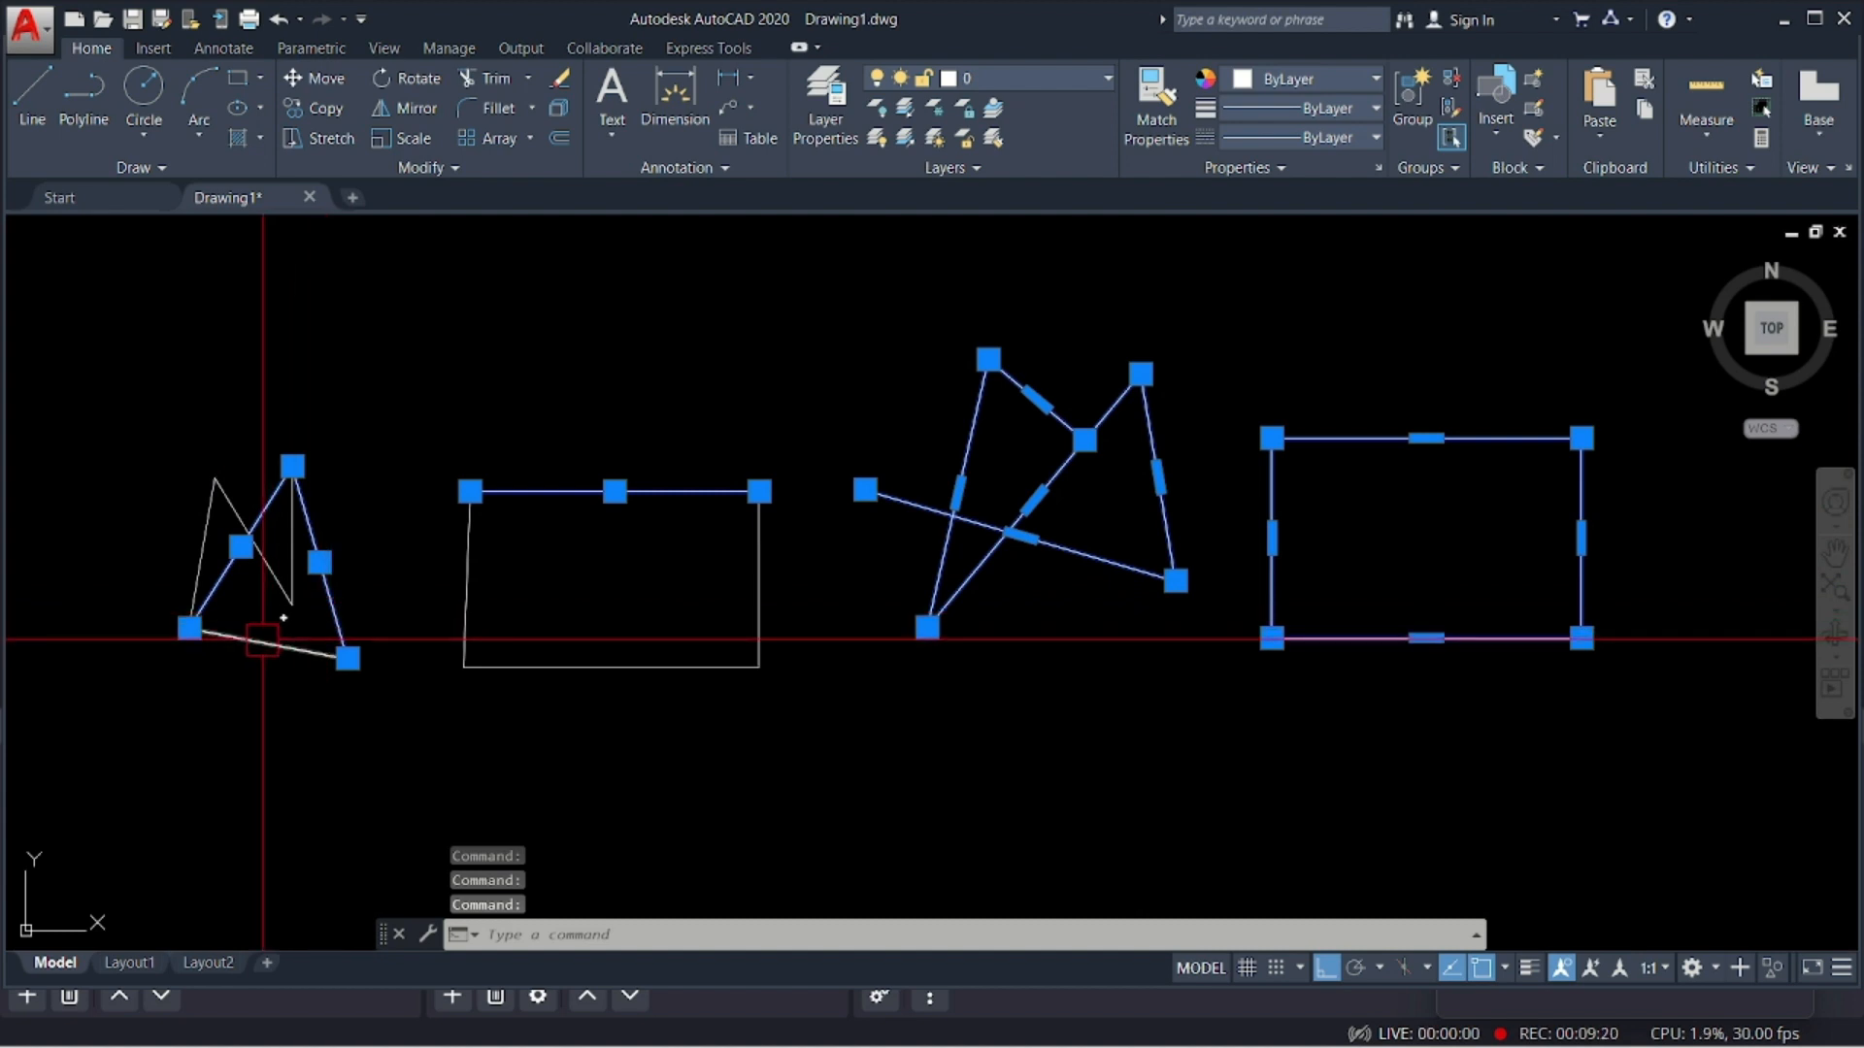
{"action": "left_click", "coordinate": [263, 640]}
{"action": "scroll", "coordinate": [640, 581], "scroll_direction": "down", "scroll_amount": 2}
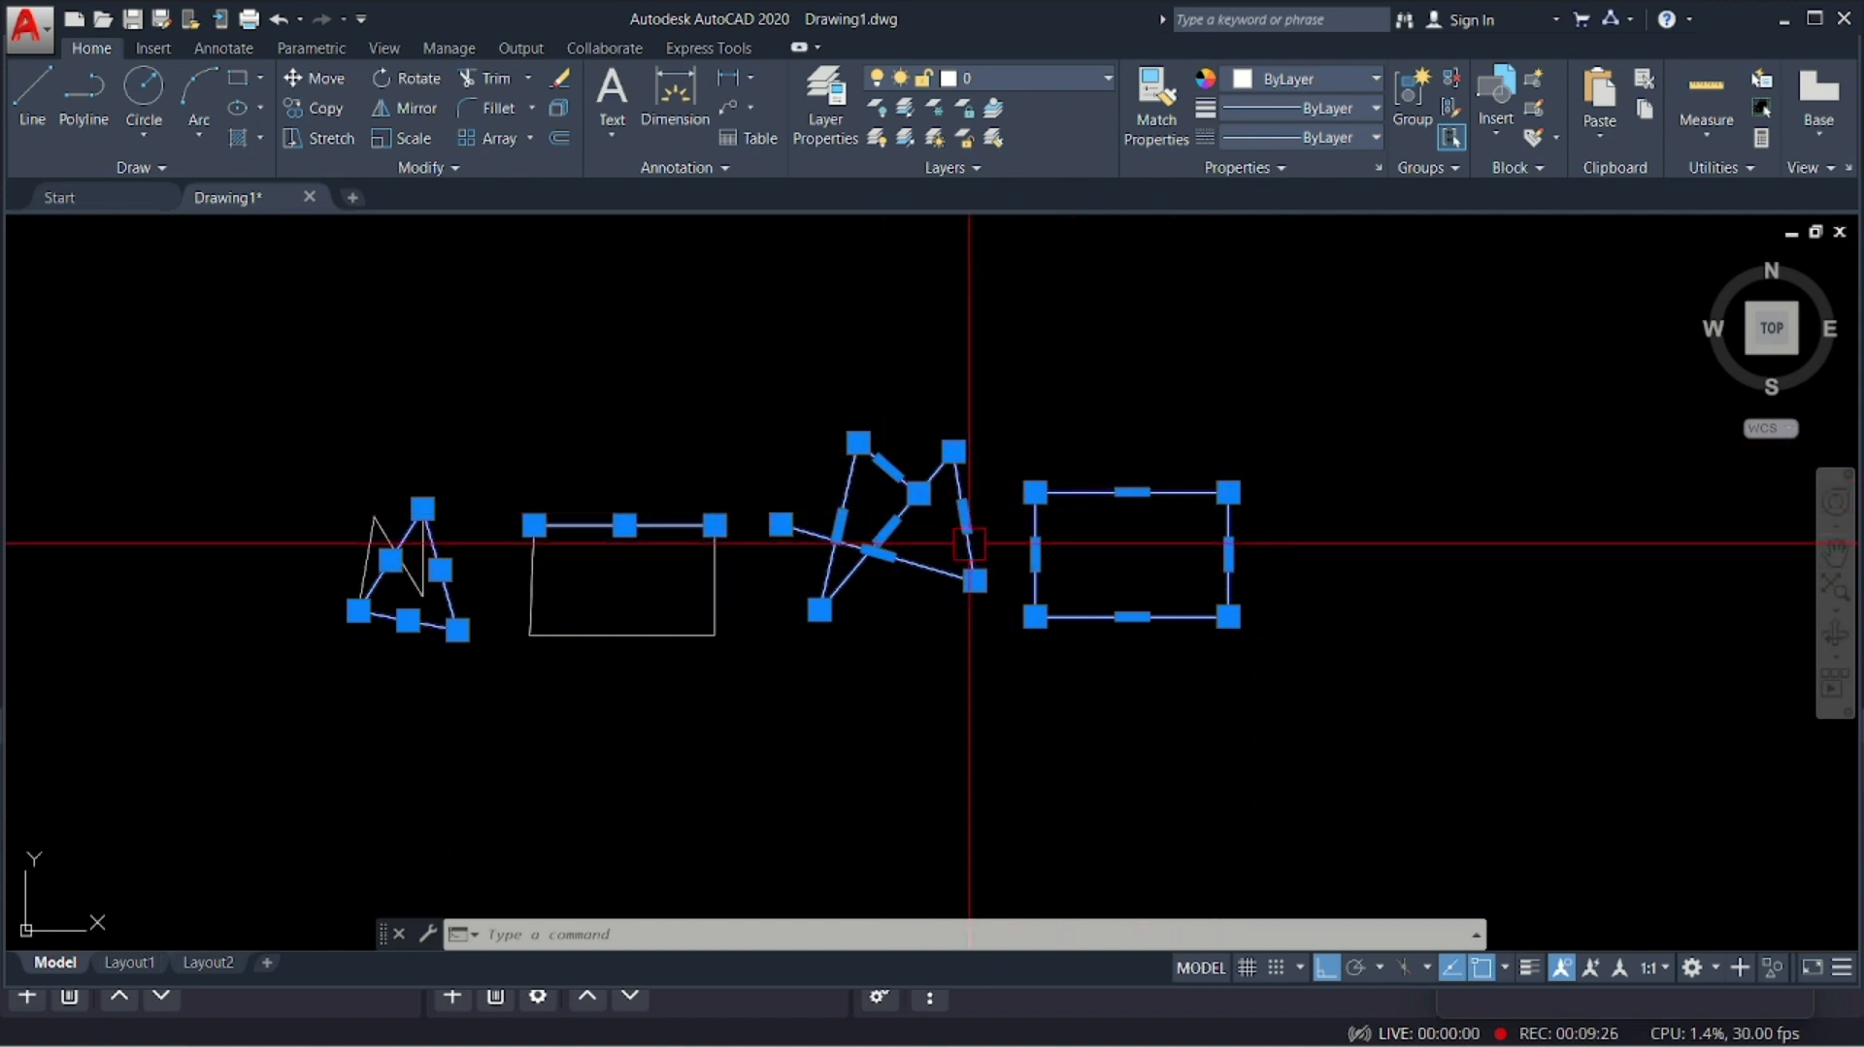
{"action": "scroll", "coordinate": [874, 534], "scroll_direction": "down", "scroll_amount": 2}
{"action": "scroll", "coordinate": [971, 437], "scroll_direction": "up", "scroll_amount": 4}
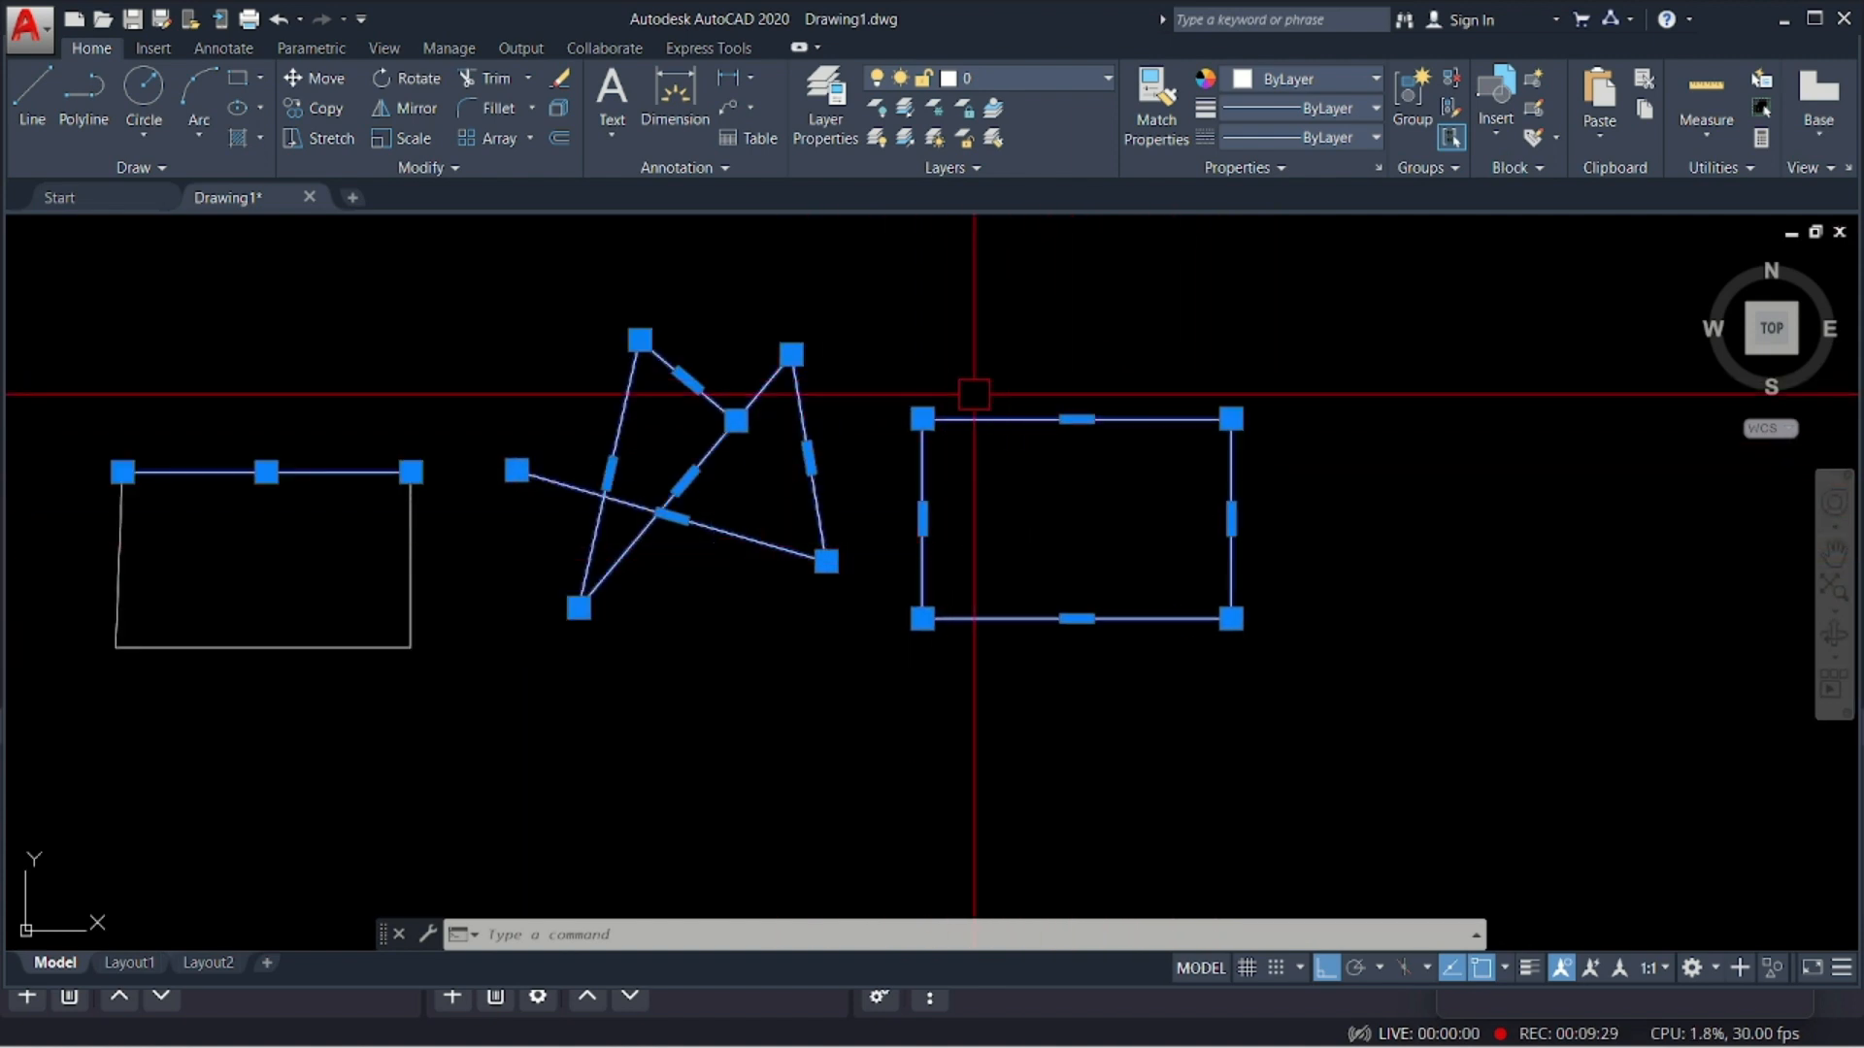
{"action": "scroll", "coordinate": [976, 418], "scroll_direction": "down", "scroll_amount": 2}
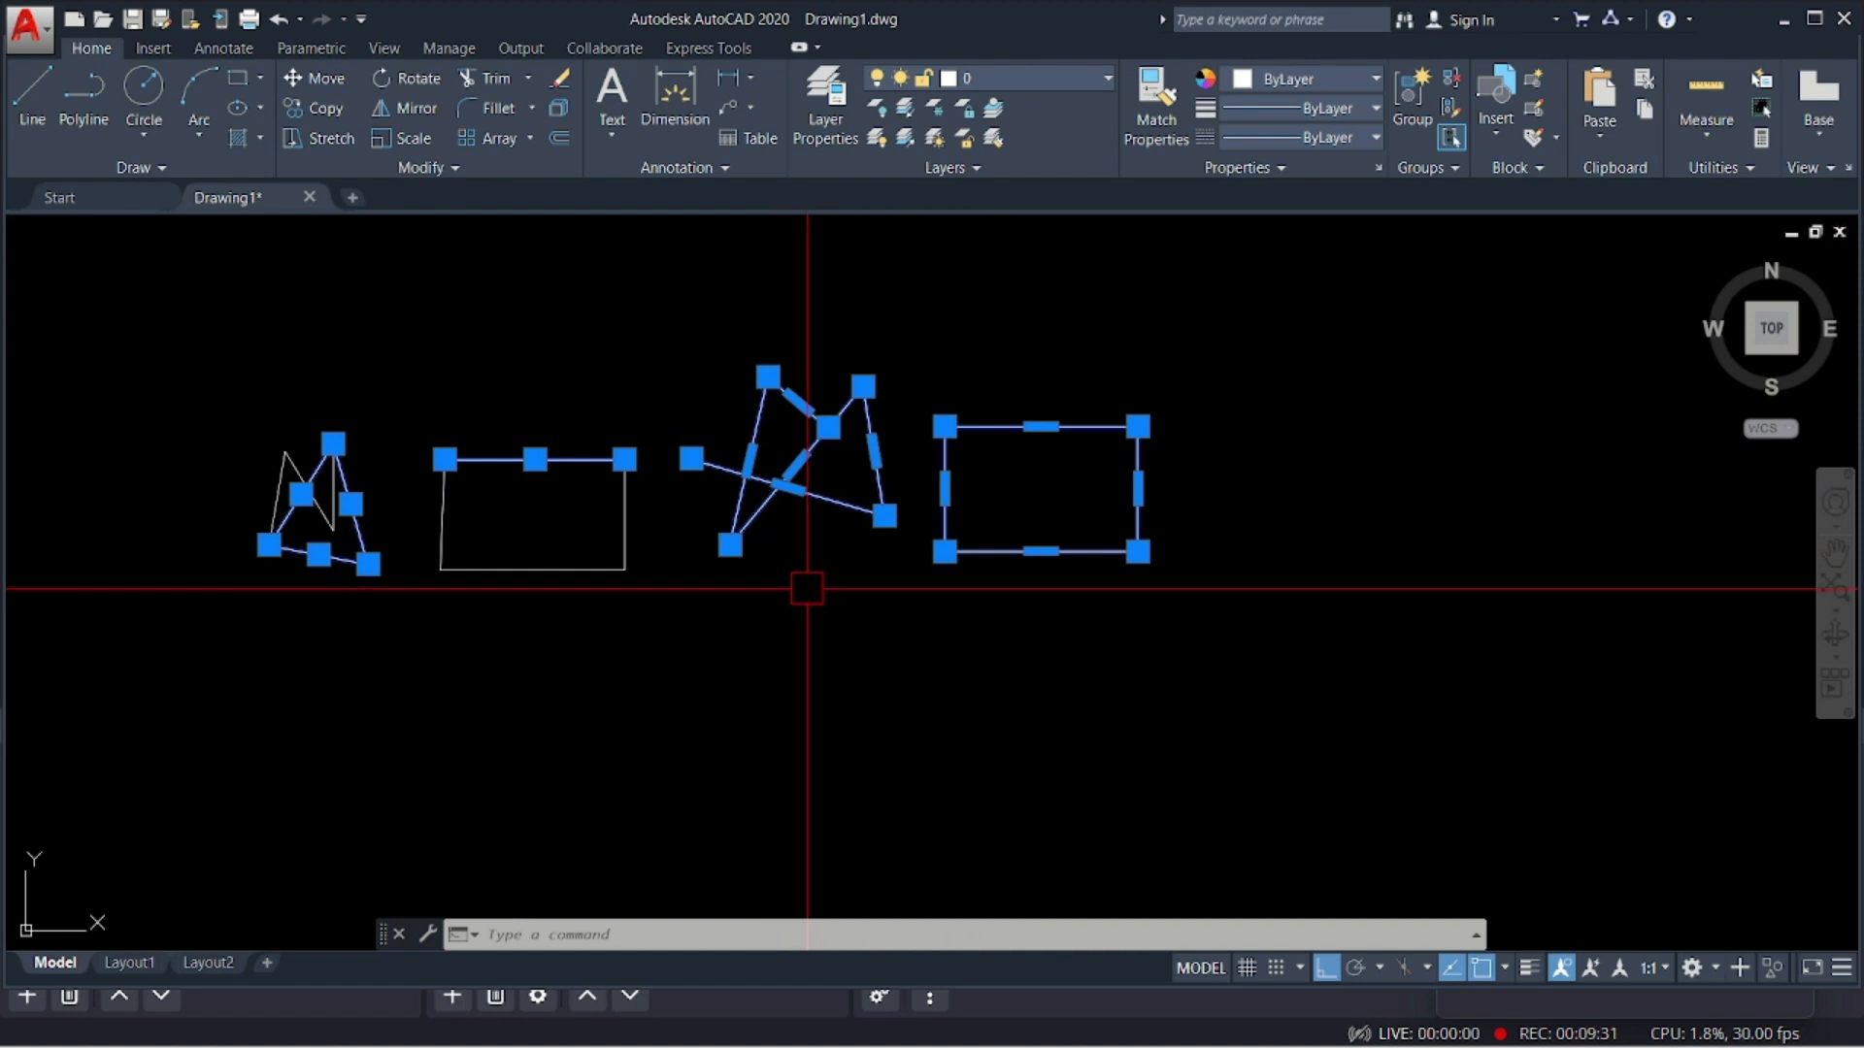
{"action": "scroll", "coordinate": [857, 506], "scroll_direction": "up", "scroll_amount": 2}
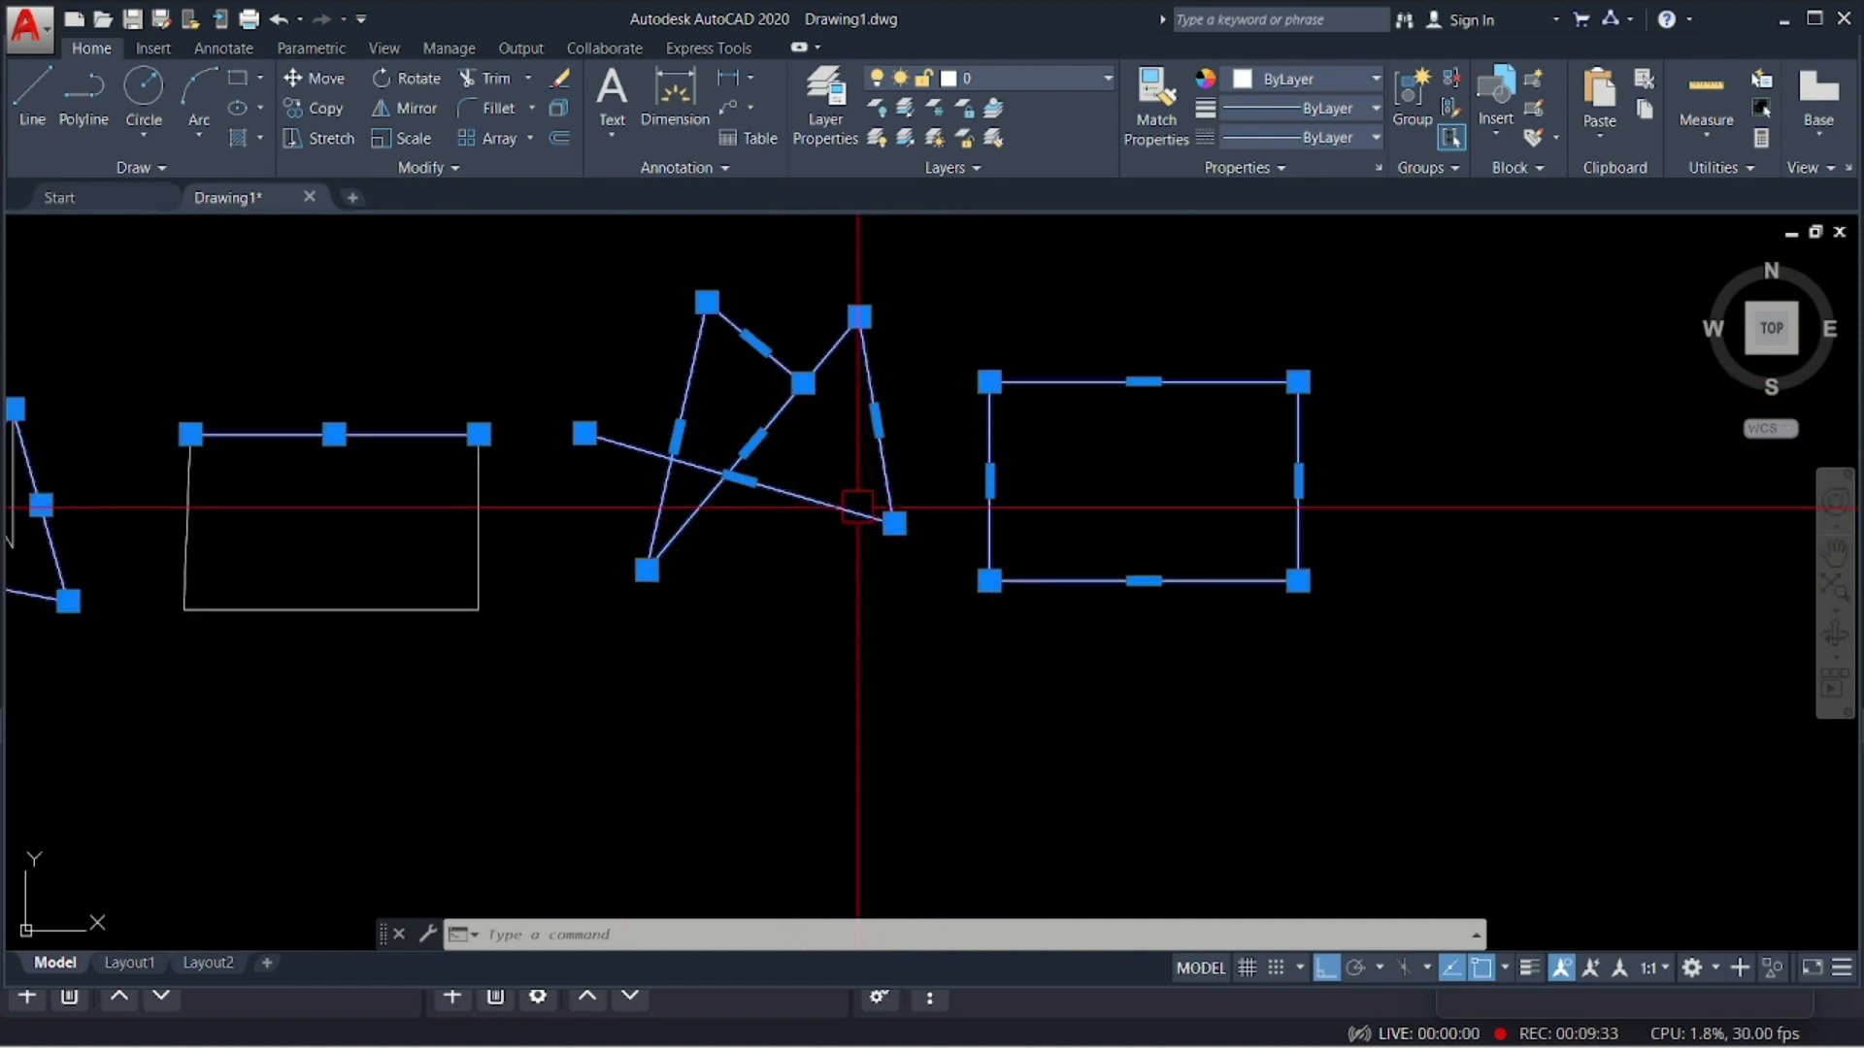
{"action": "scroll", "coordinate": [857, 507], "scroll_direction": "down", "scroll_amount": 2}
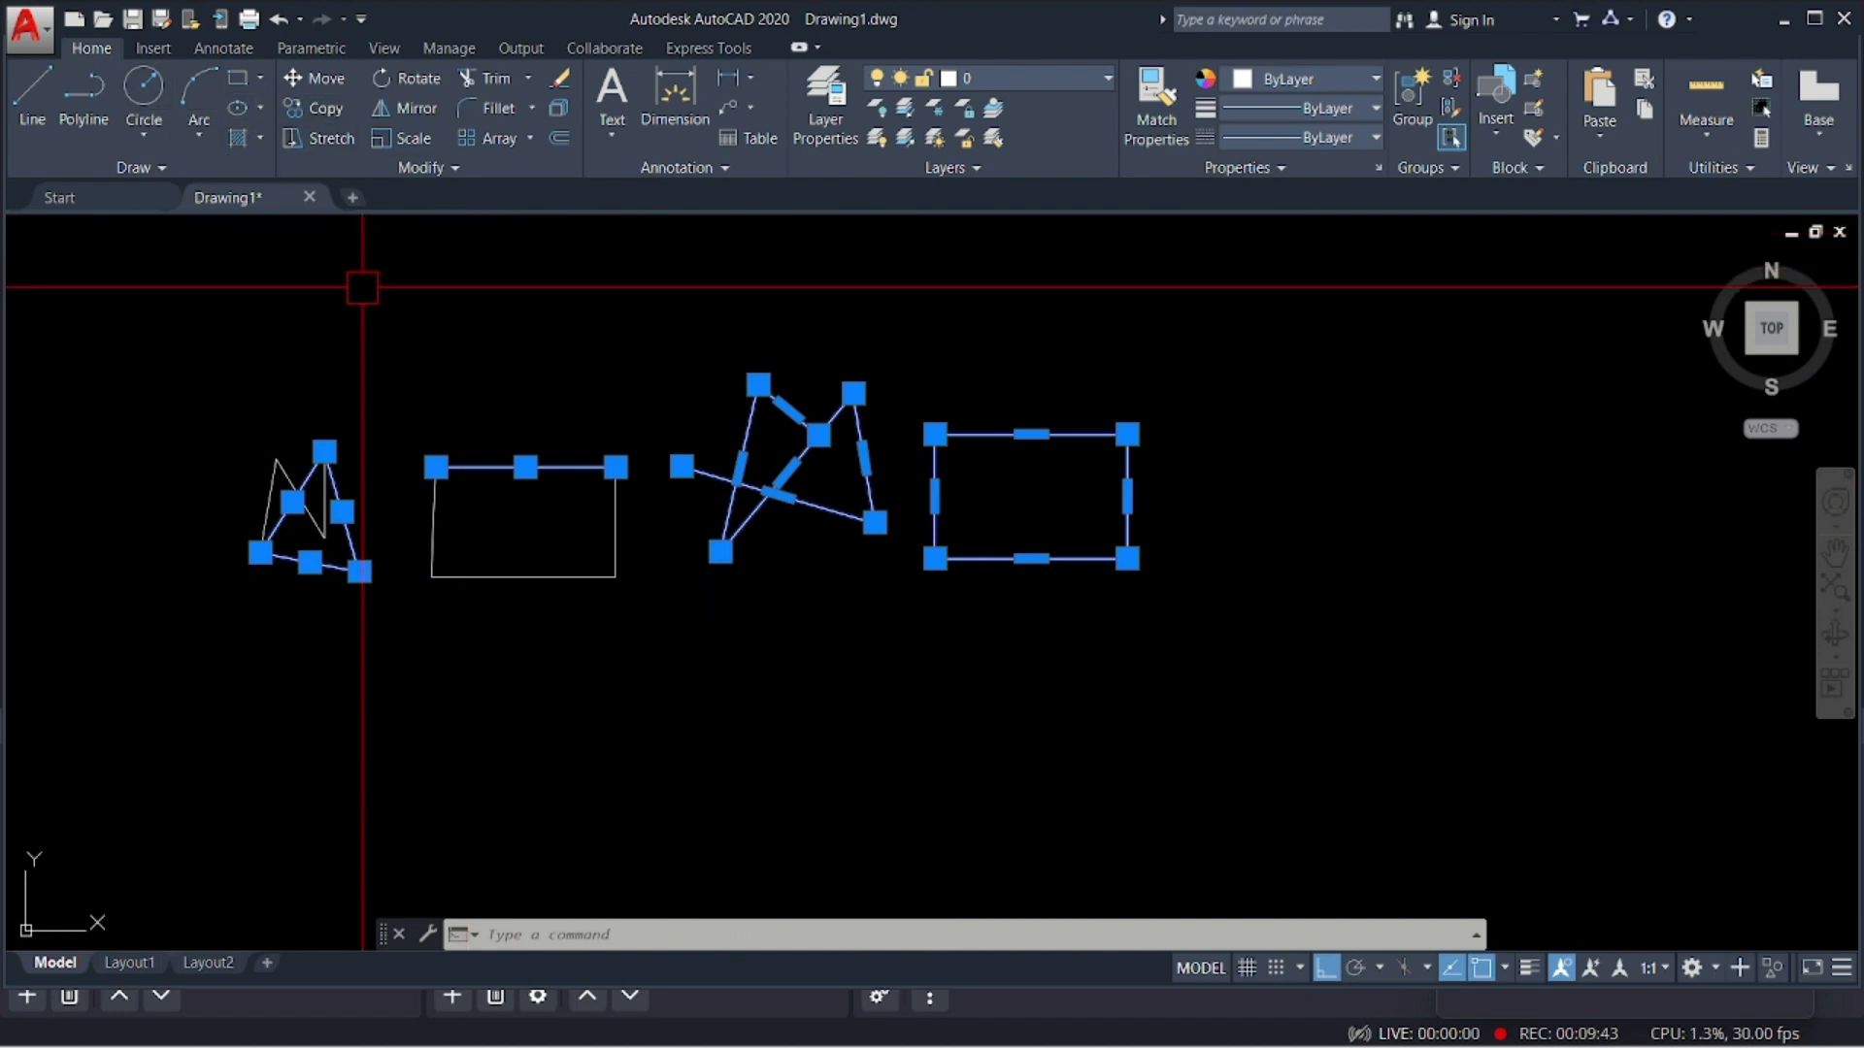
- Draw a circle with a radius of 500 below the existing shapes, centred under the zigzag polyline
{"action": "key", "text": "Return"}
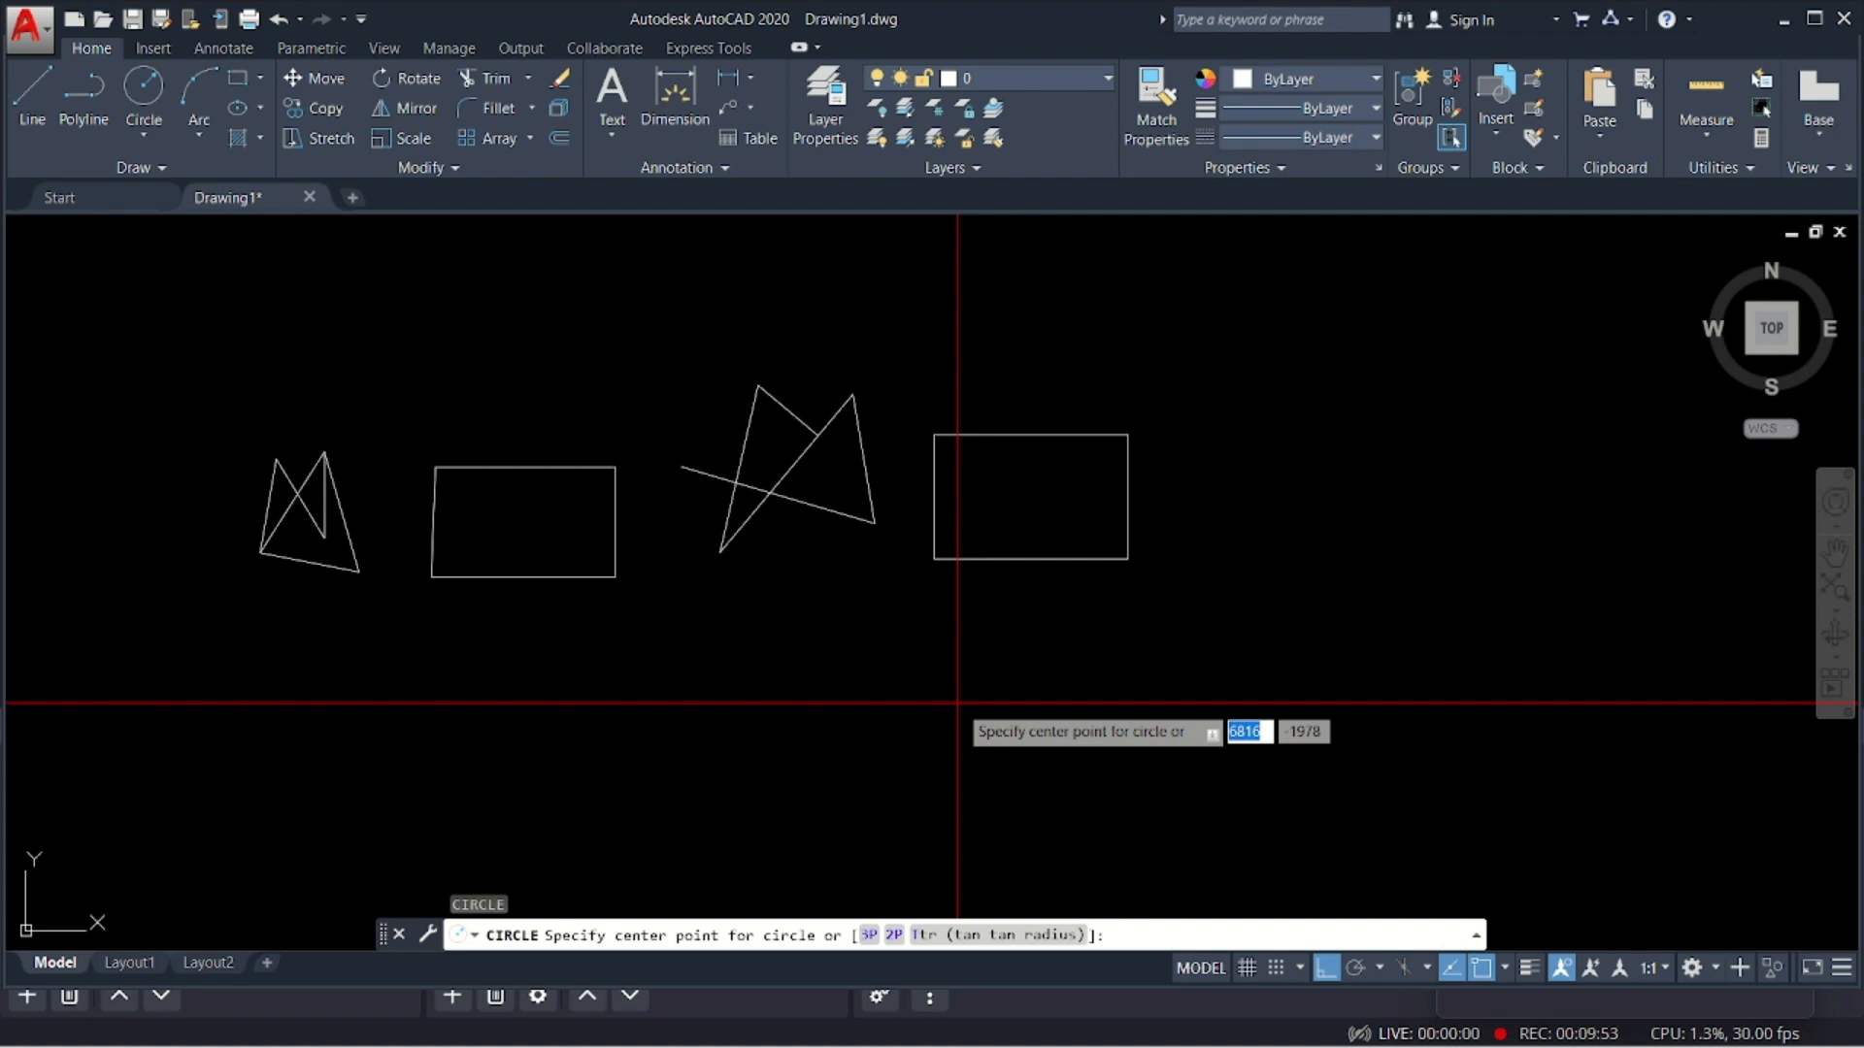
{"action": "scroll", "coordinate": [947, 700], "scroll_direction": "down", "scroll_amount": 1}
{"action": "scroll", "coordinate": [1116, 631], "scroll_direction": "down", "scroll_amount": 1}
{"action": "scroll", "coordinate": [904, 738], "scroll_direction": "up", "scroll_amount": 2}
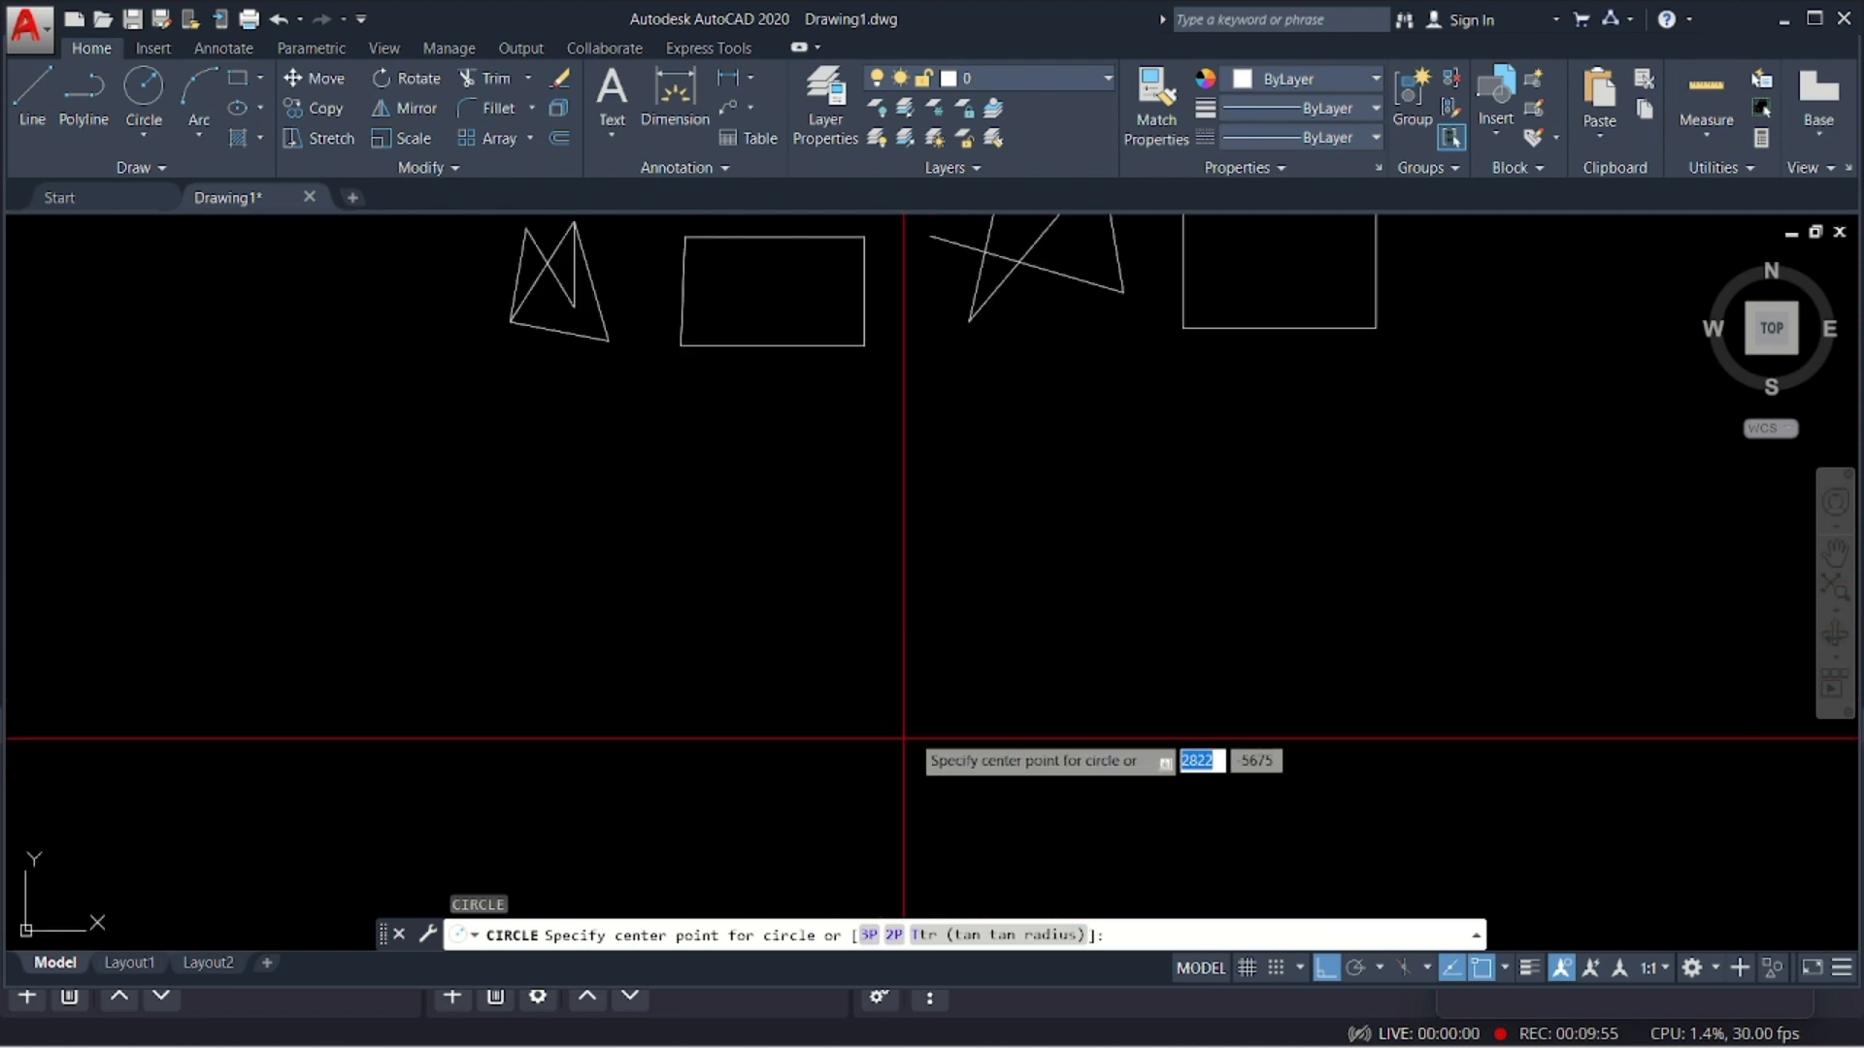
{"action": "scroll", "coordinate": [936, 678], "scroll_direction": "down", "scroll_amount": 2}
{"action": "scroll", "coordinate": [991, 601], "scroll_direction": "up", "scroll_amount": 2}
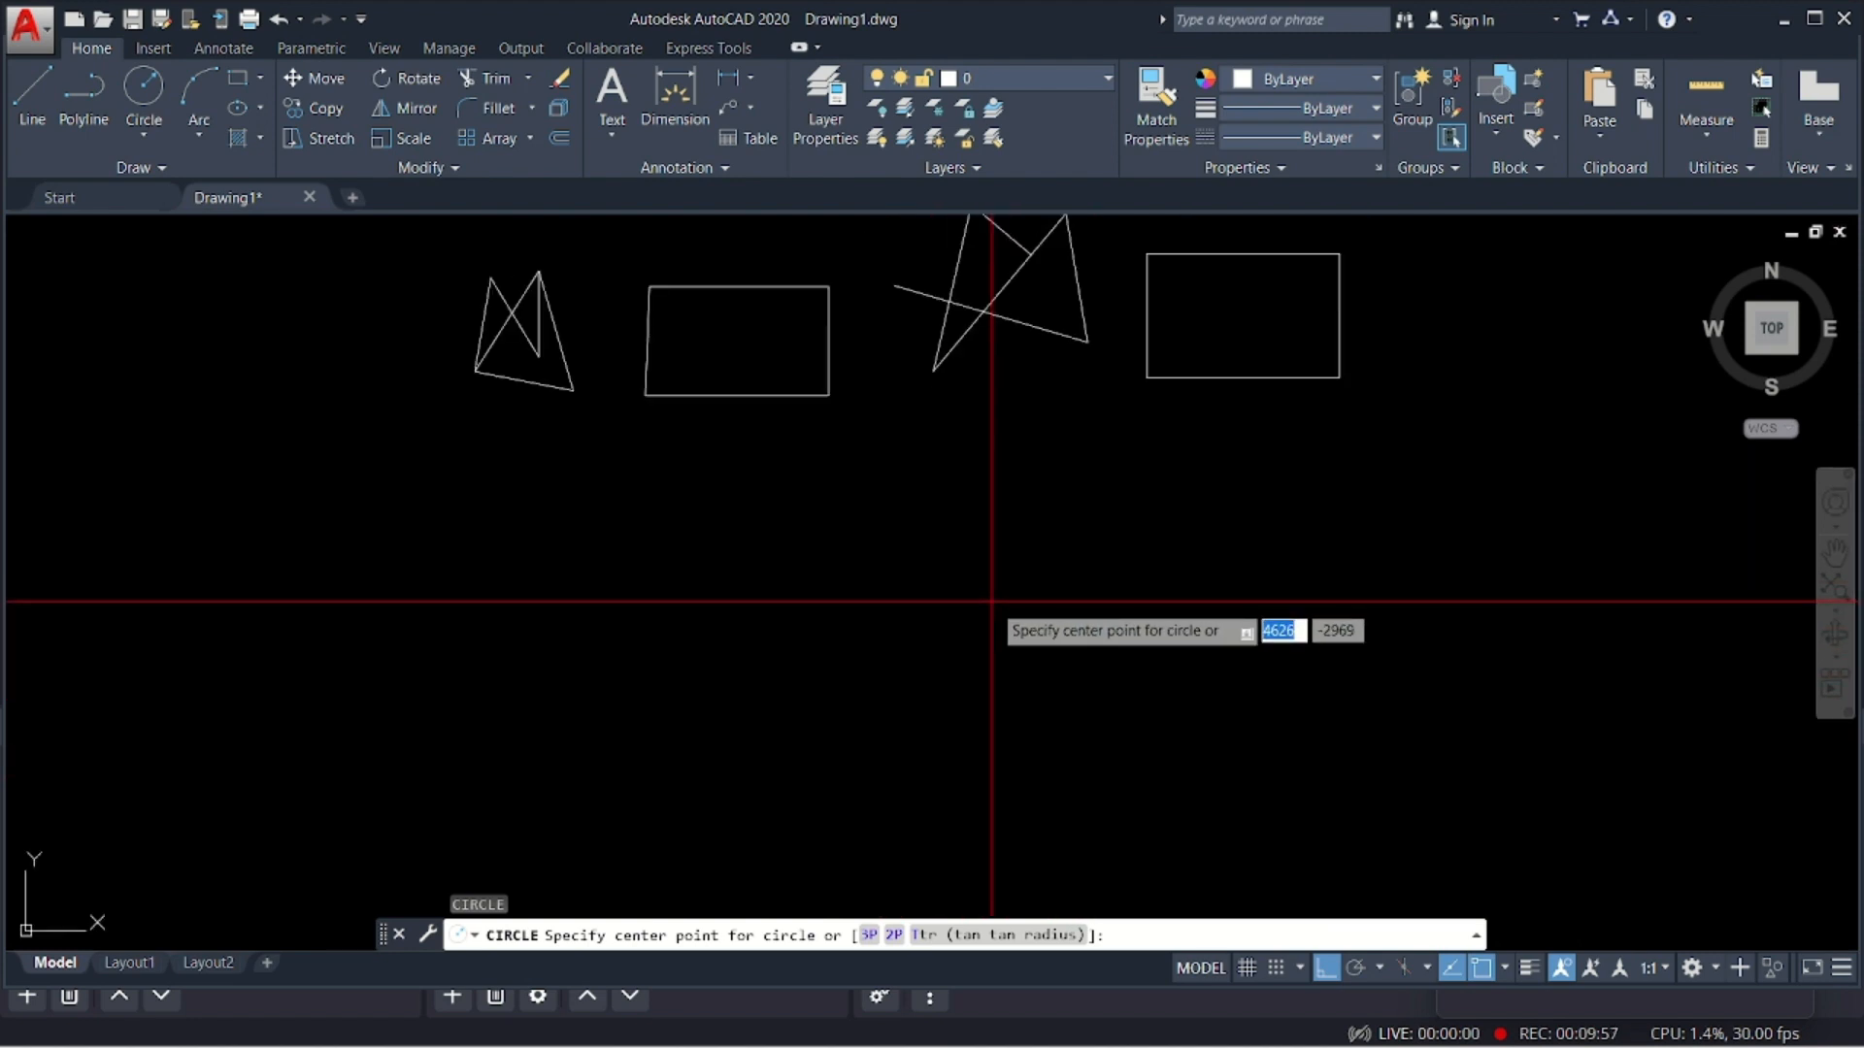
{"action": "left_click", "coordinate": [952, 566]}
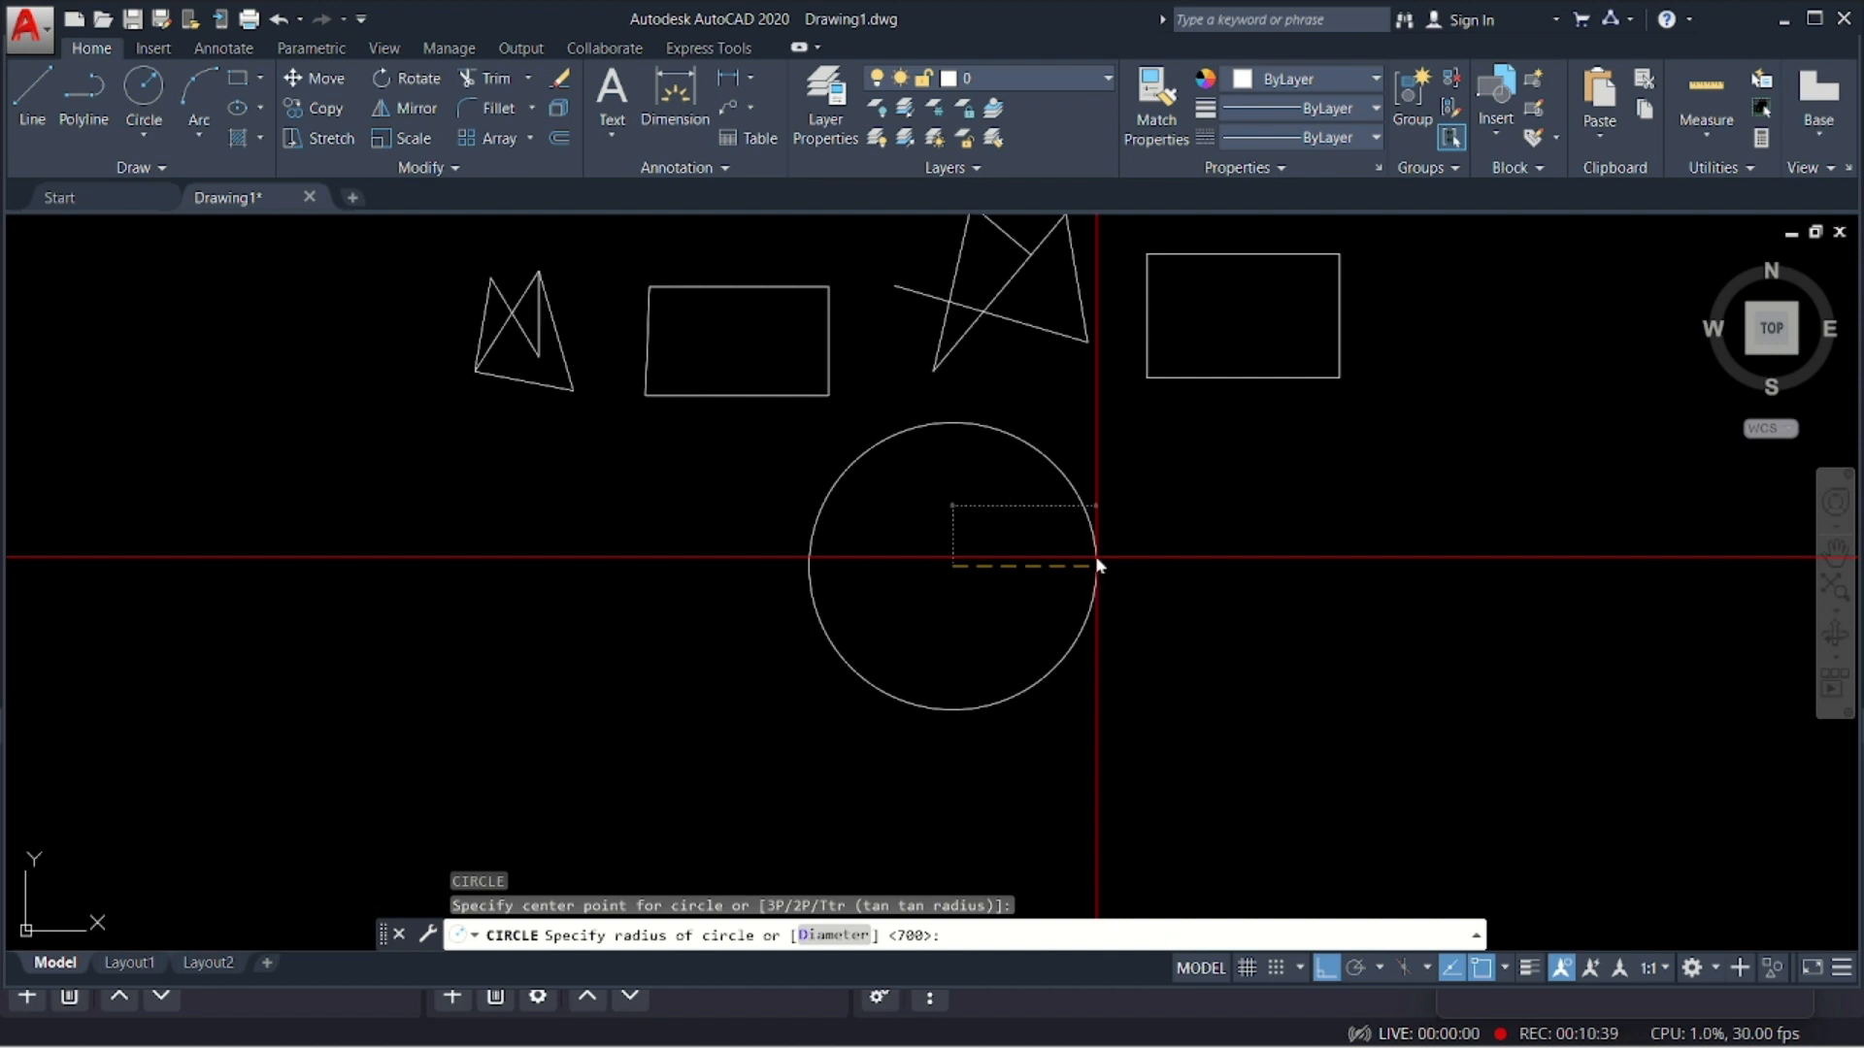
{"action": "type", "text": "500"}
{"action": "key", "text": "Return"}
- Add a radius dimension to the circle, placing its dimension line at the circle's centre
{"action": "scroll", "coordinate": [954, 565], "scroll_direction": "up", "scroll_amount": 4}
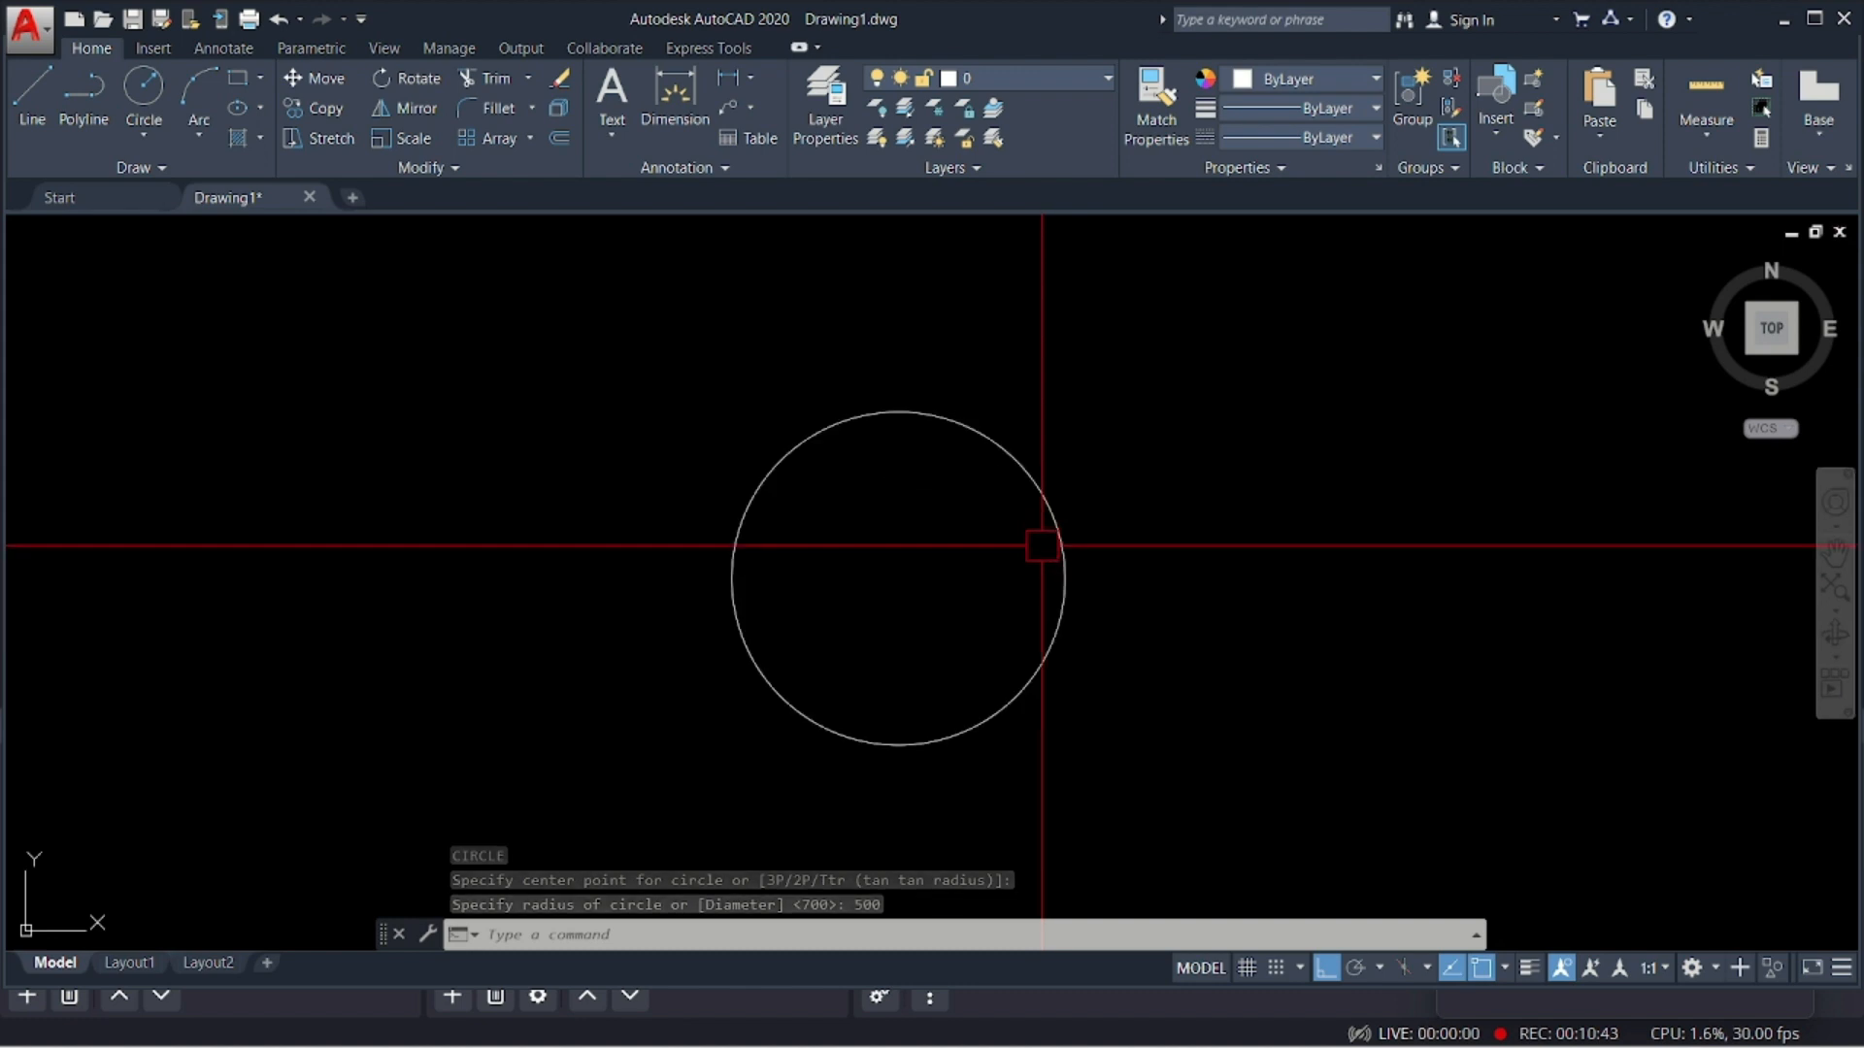
{"action": "left_click", "coordinate": [750, 78]}
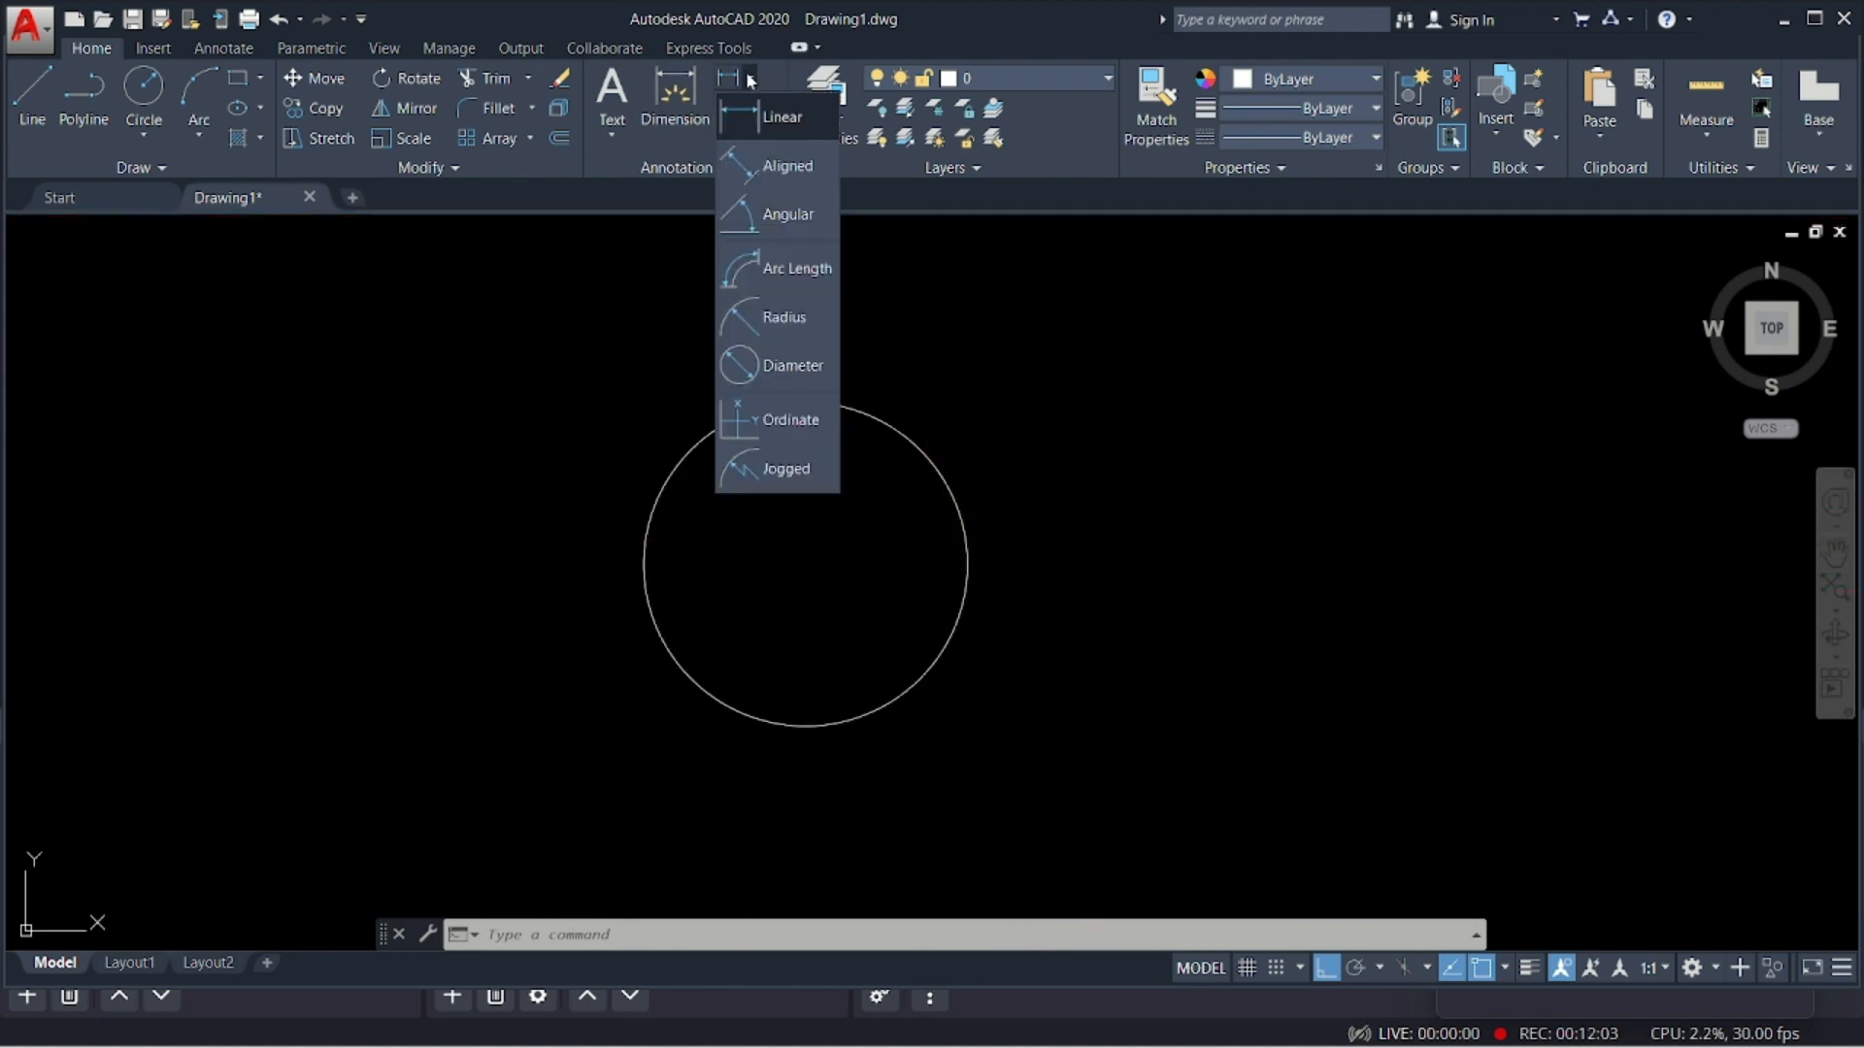
{"action": "left_click", "coordinate": [798, 322]}
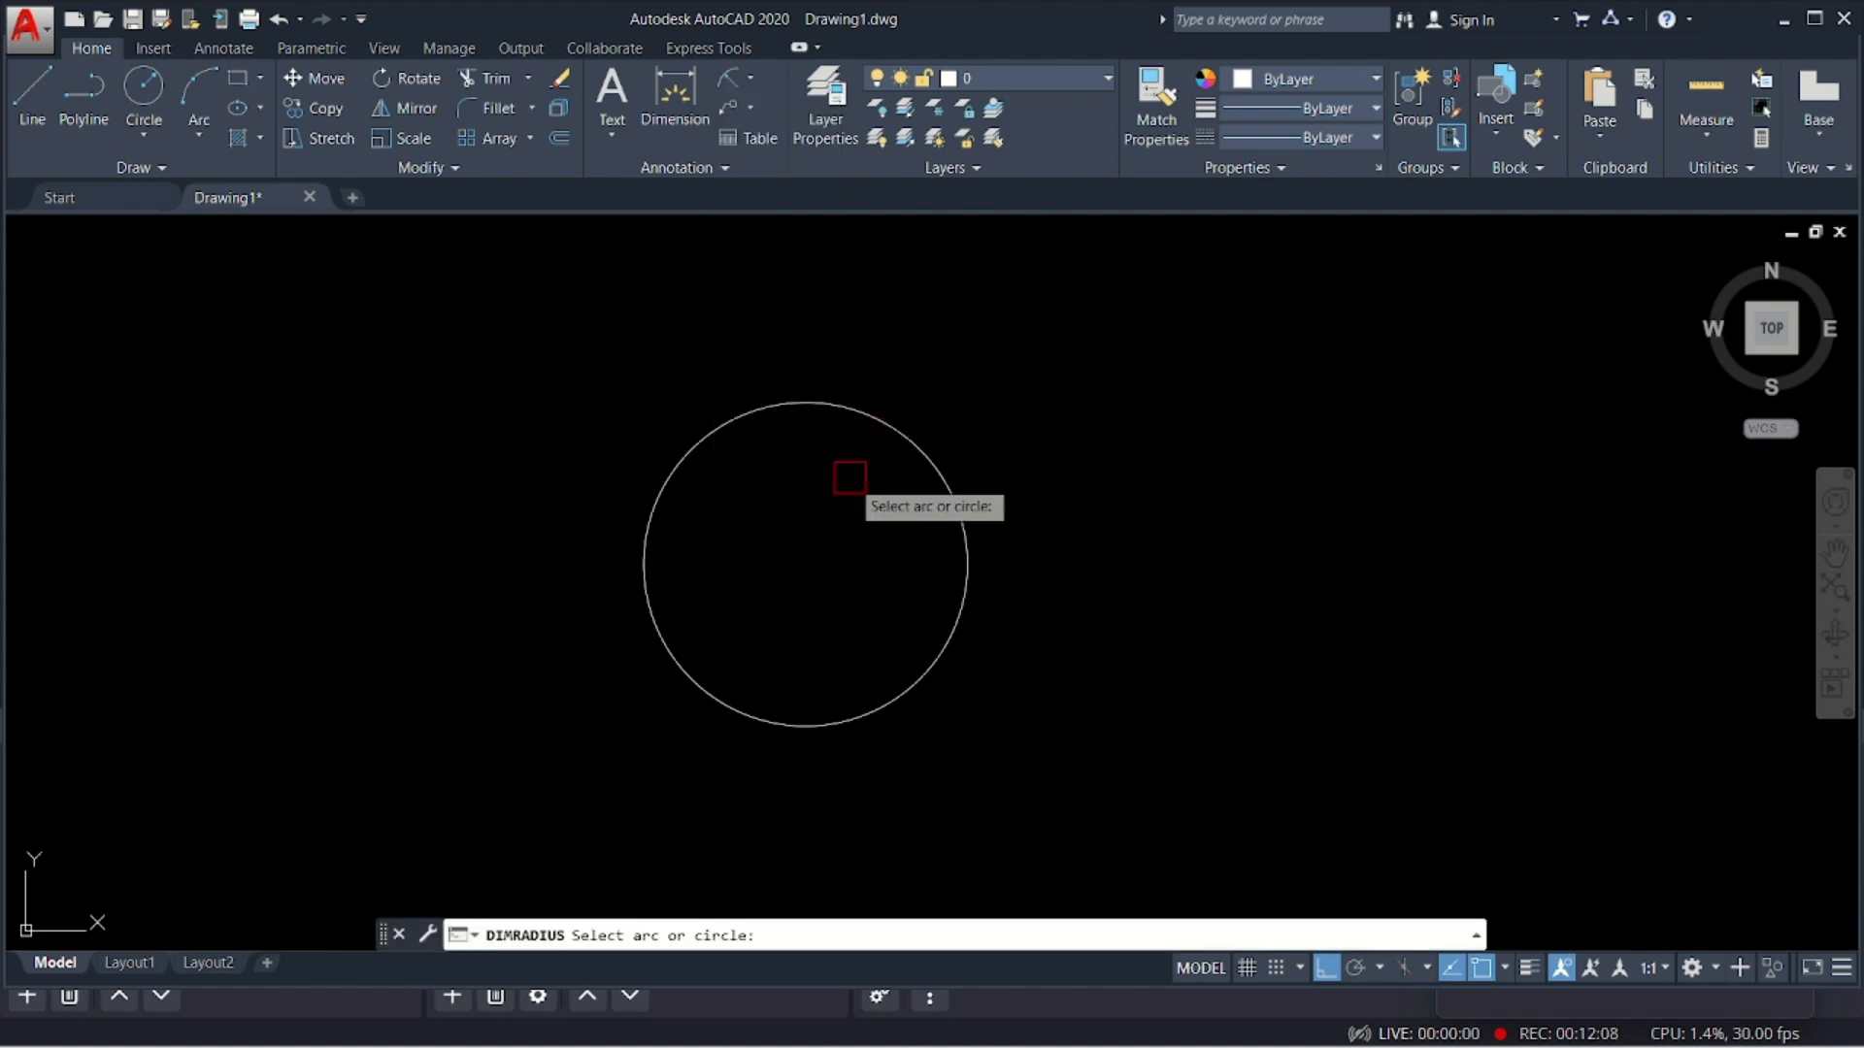
{"action": "left_click", "coordinate": [848, 409]}
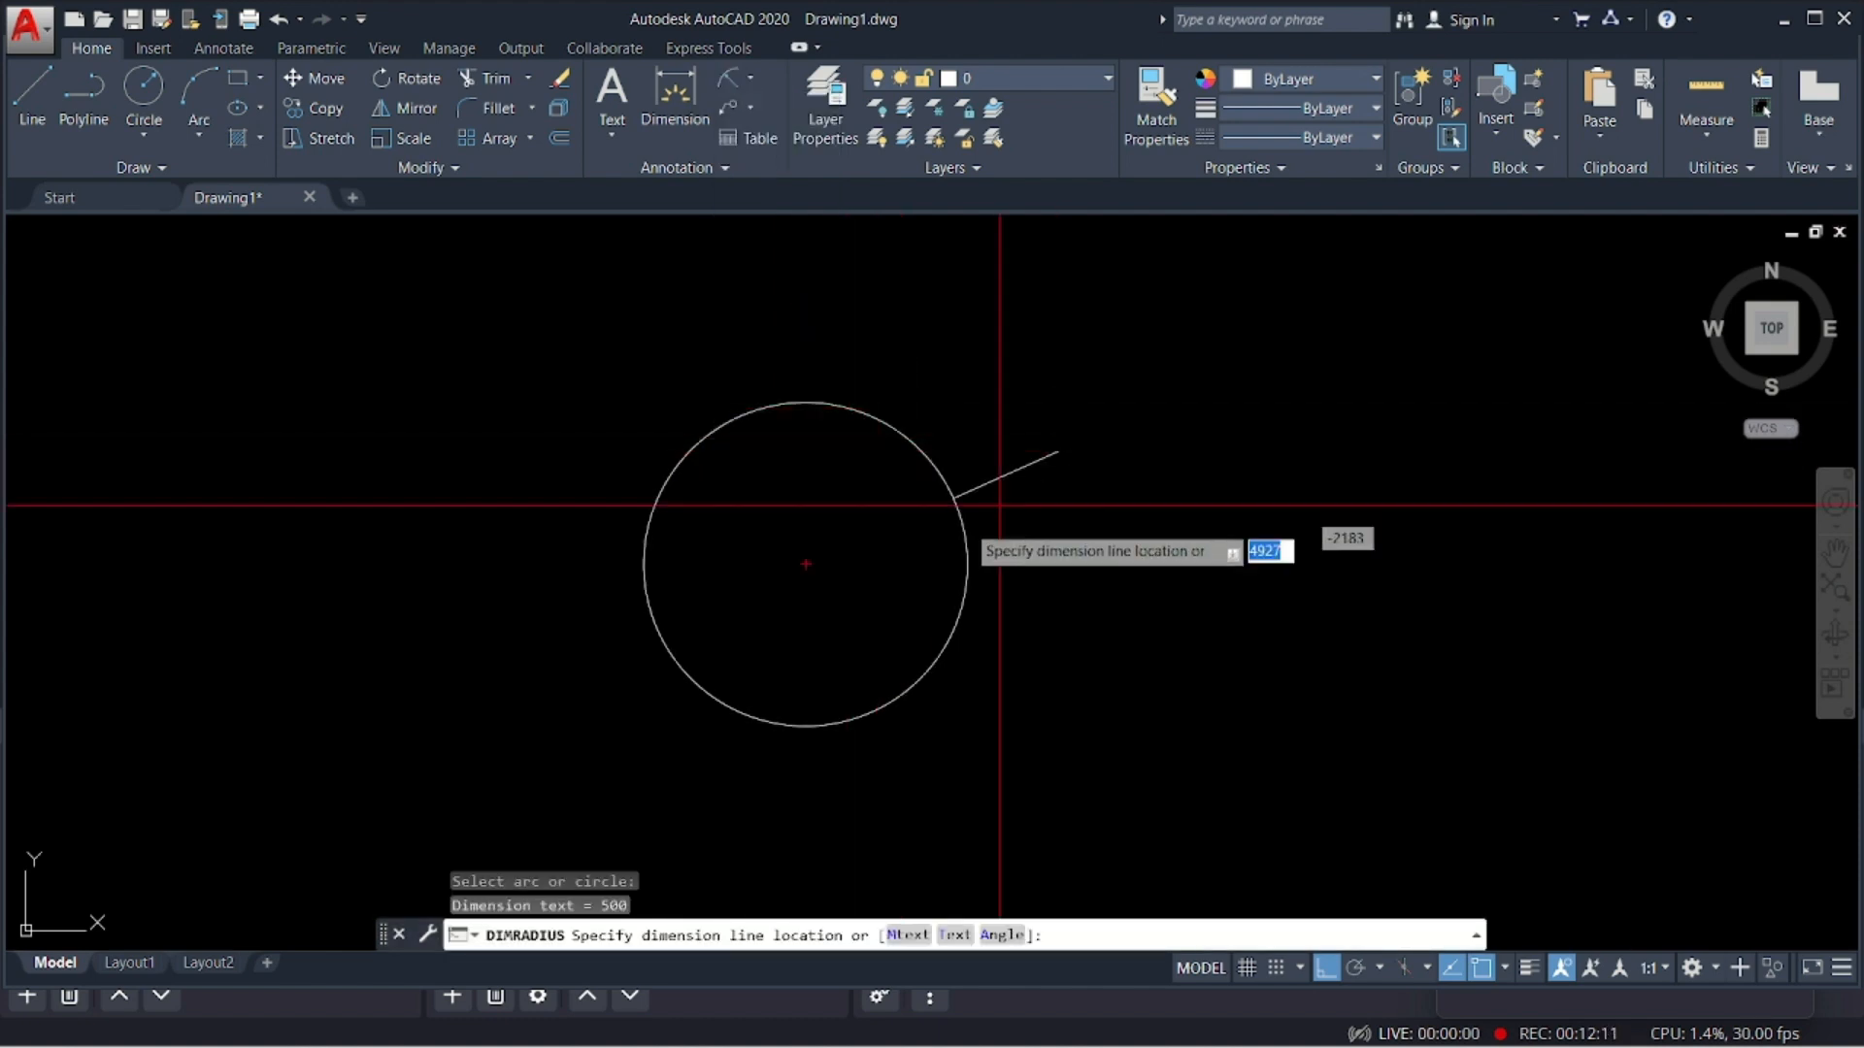
{"action": "left_click", "coordinate": [805, 563]}
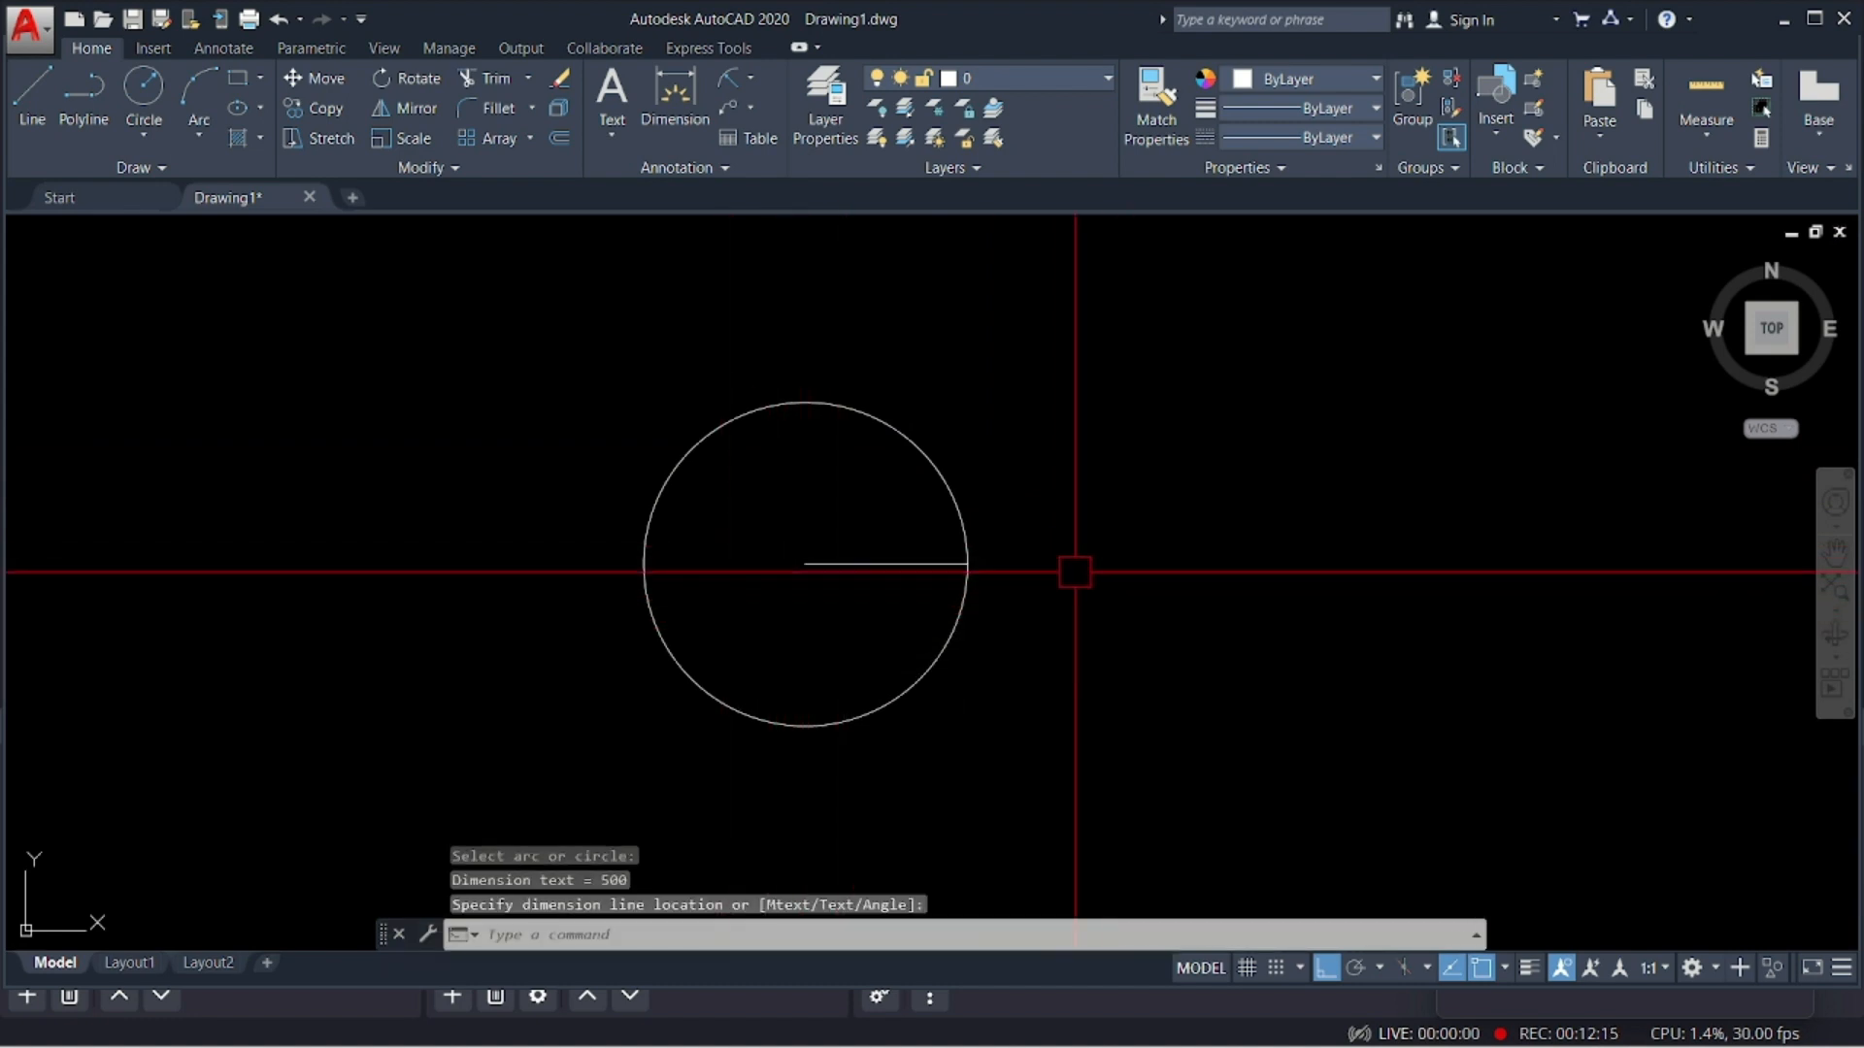
- Examine the radius dimension's text at the circle's centre and its size relative to the circle
{"action": "scroll", "coordinate": [899, 566], "scroll_direction": "up", "scroll_amount": 8}
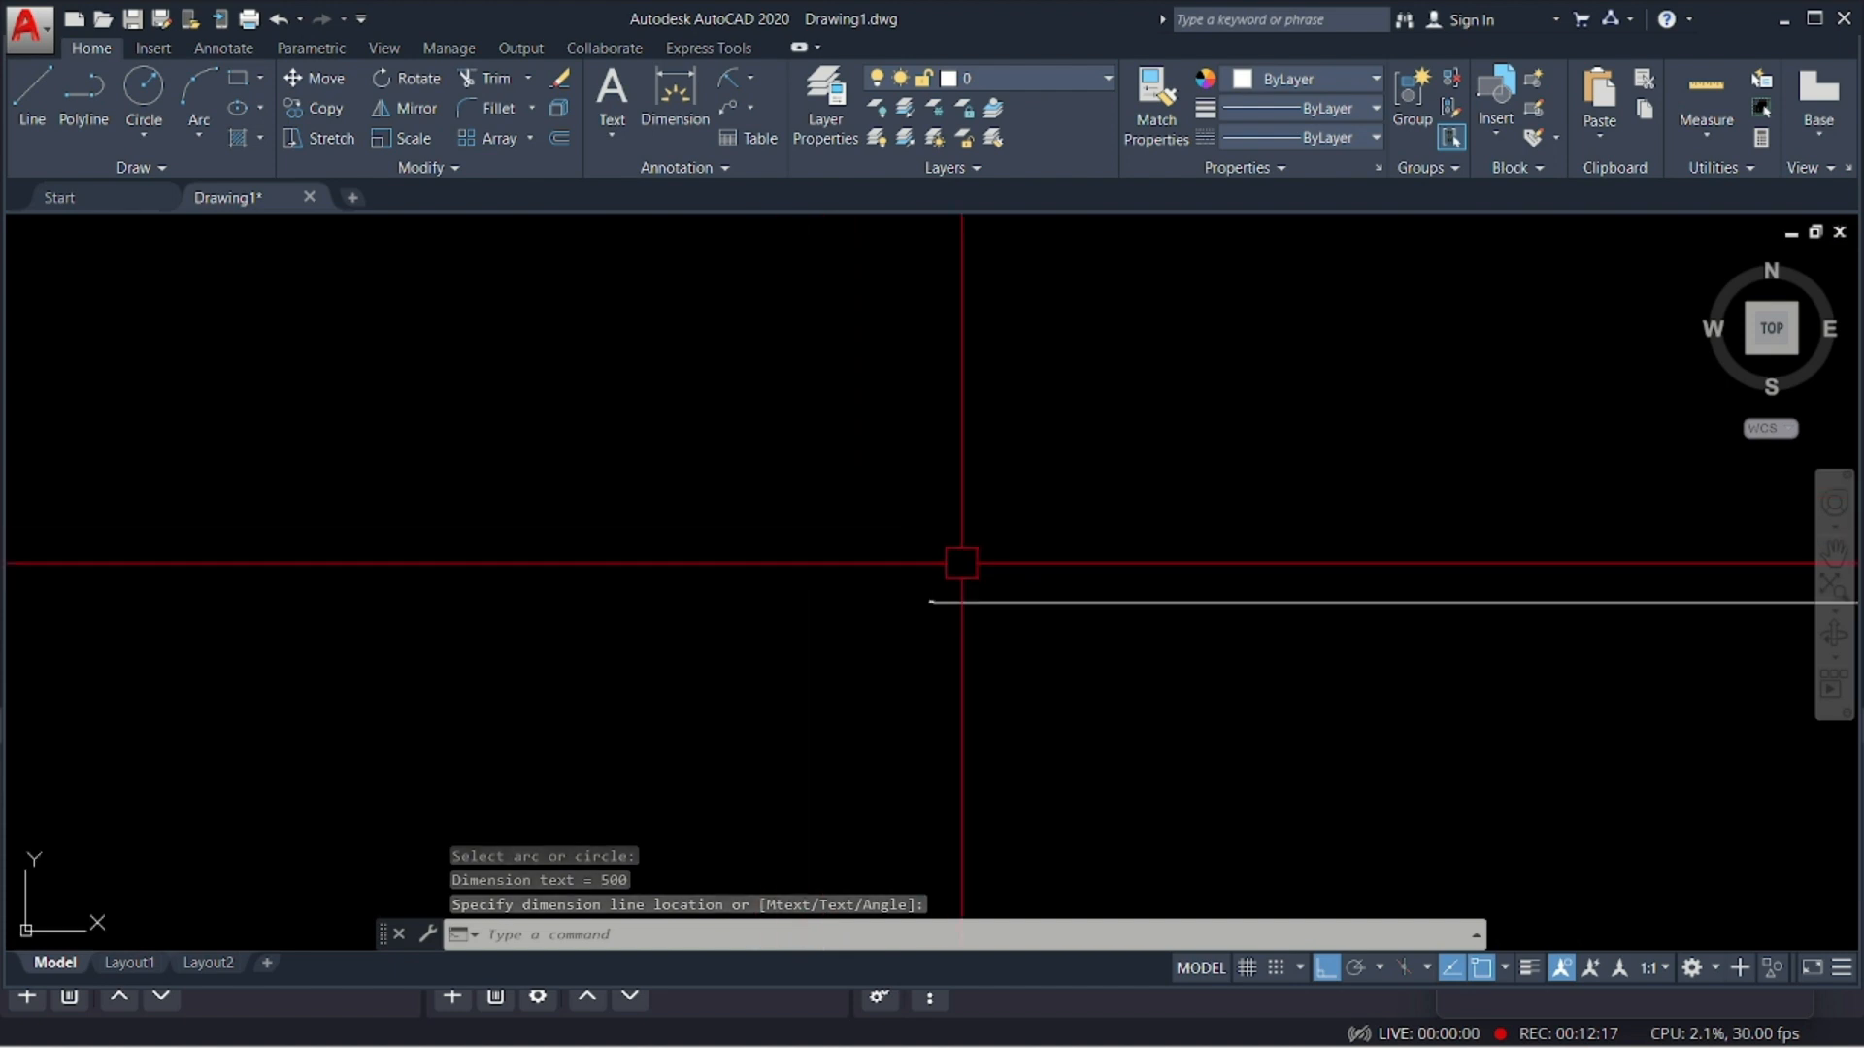
{"action": "scroll", "coordinate": [582, 745], "scroll_direction": "up", "scroll_amount": 4}
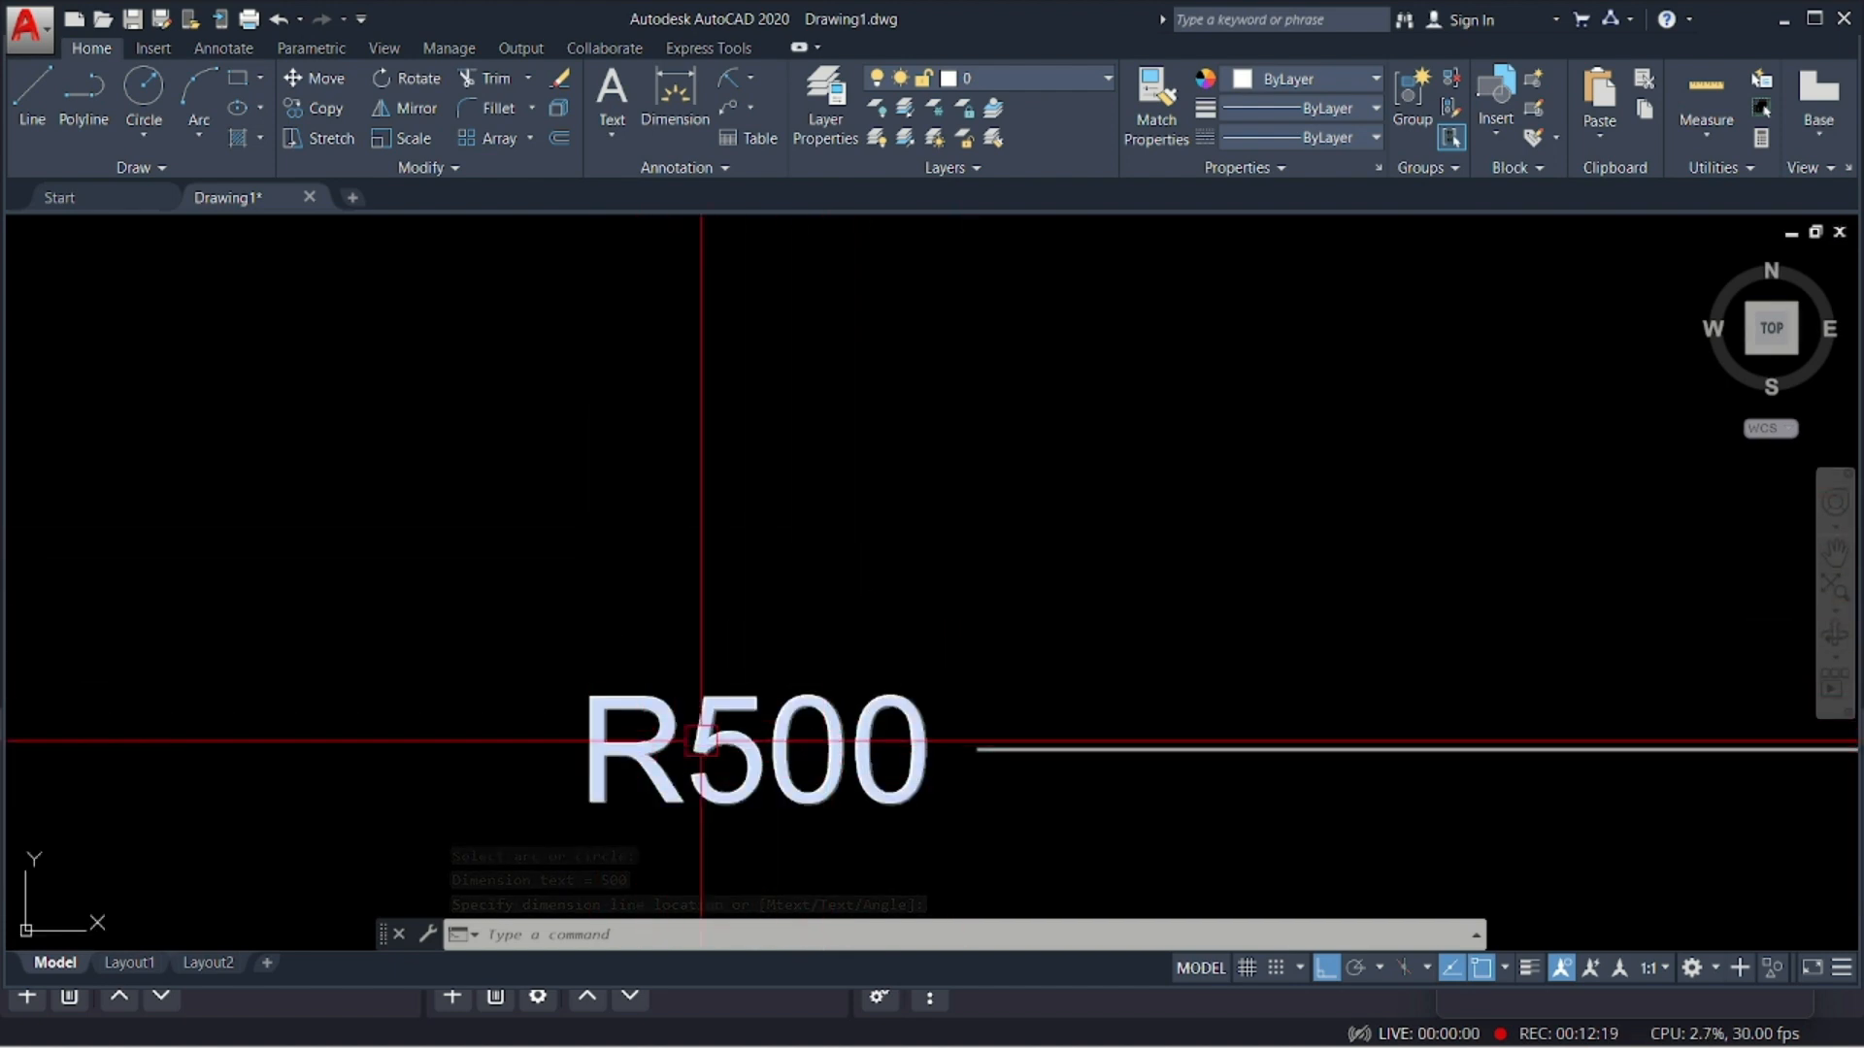
{"action": "scroll", "coordinate": [999, 670], "scroll_direction": "down", "scroll_amount": 10}
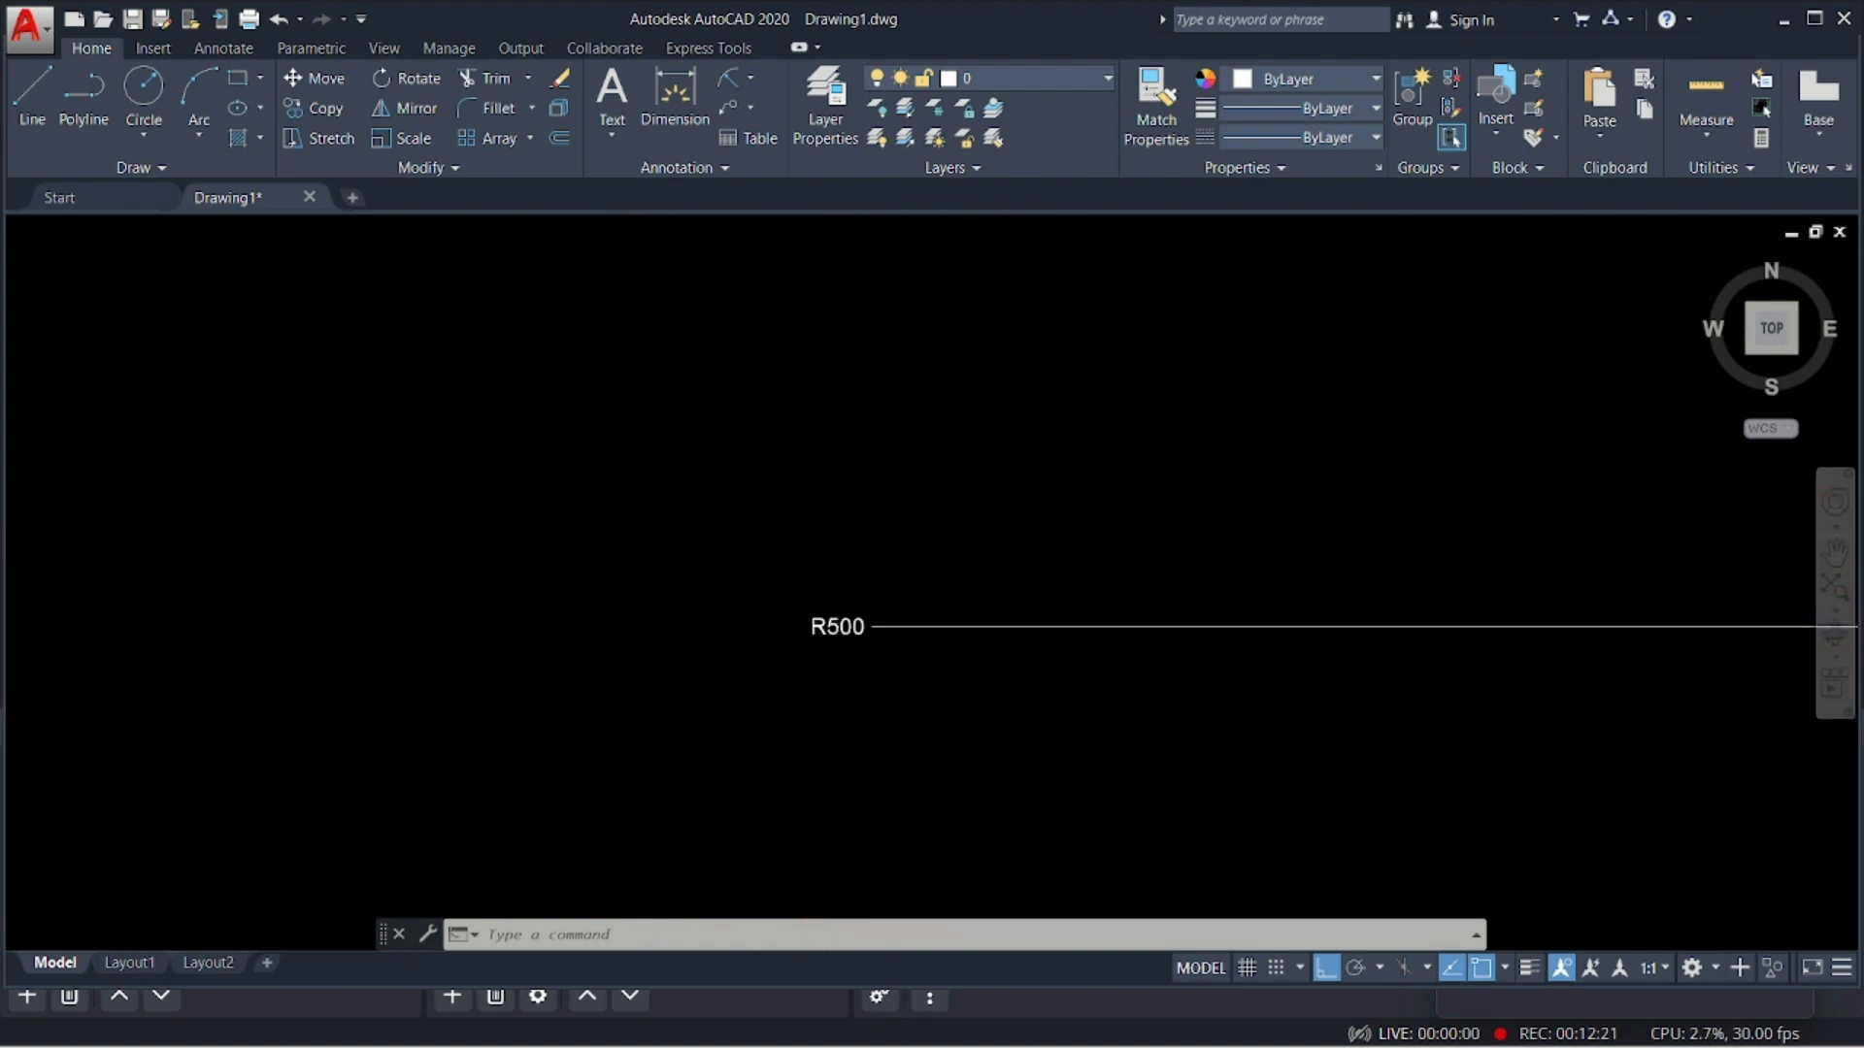
{"action": "scroll", "coordinate": [863, 598], "scroll_direction": "down", "scroll_amount": 4}
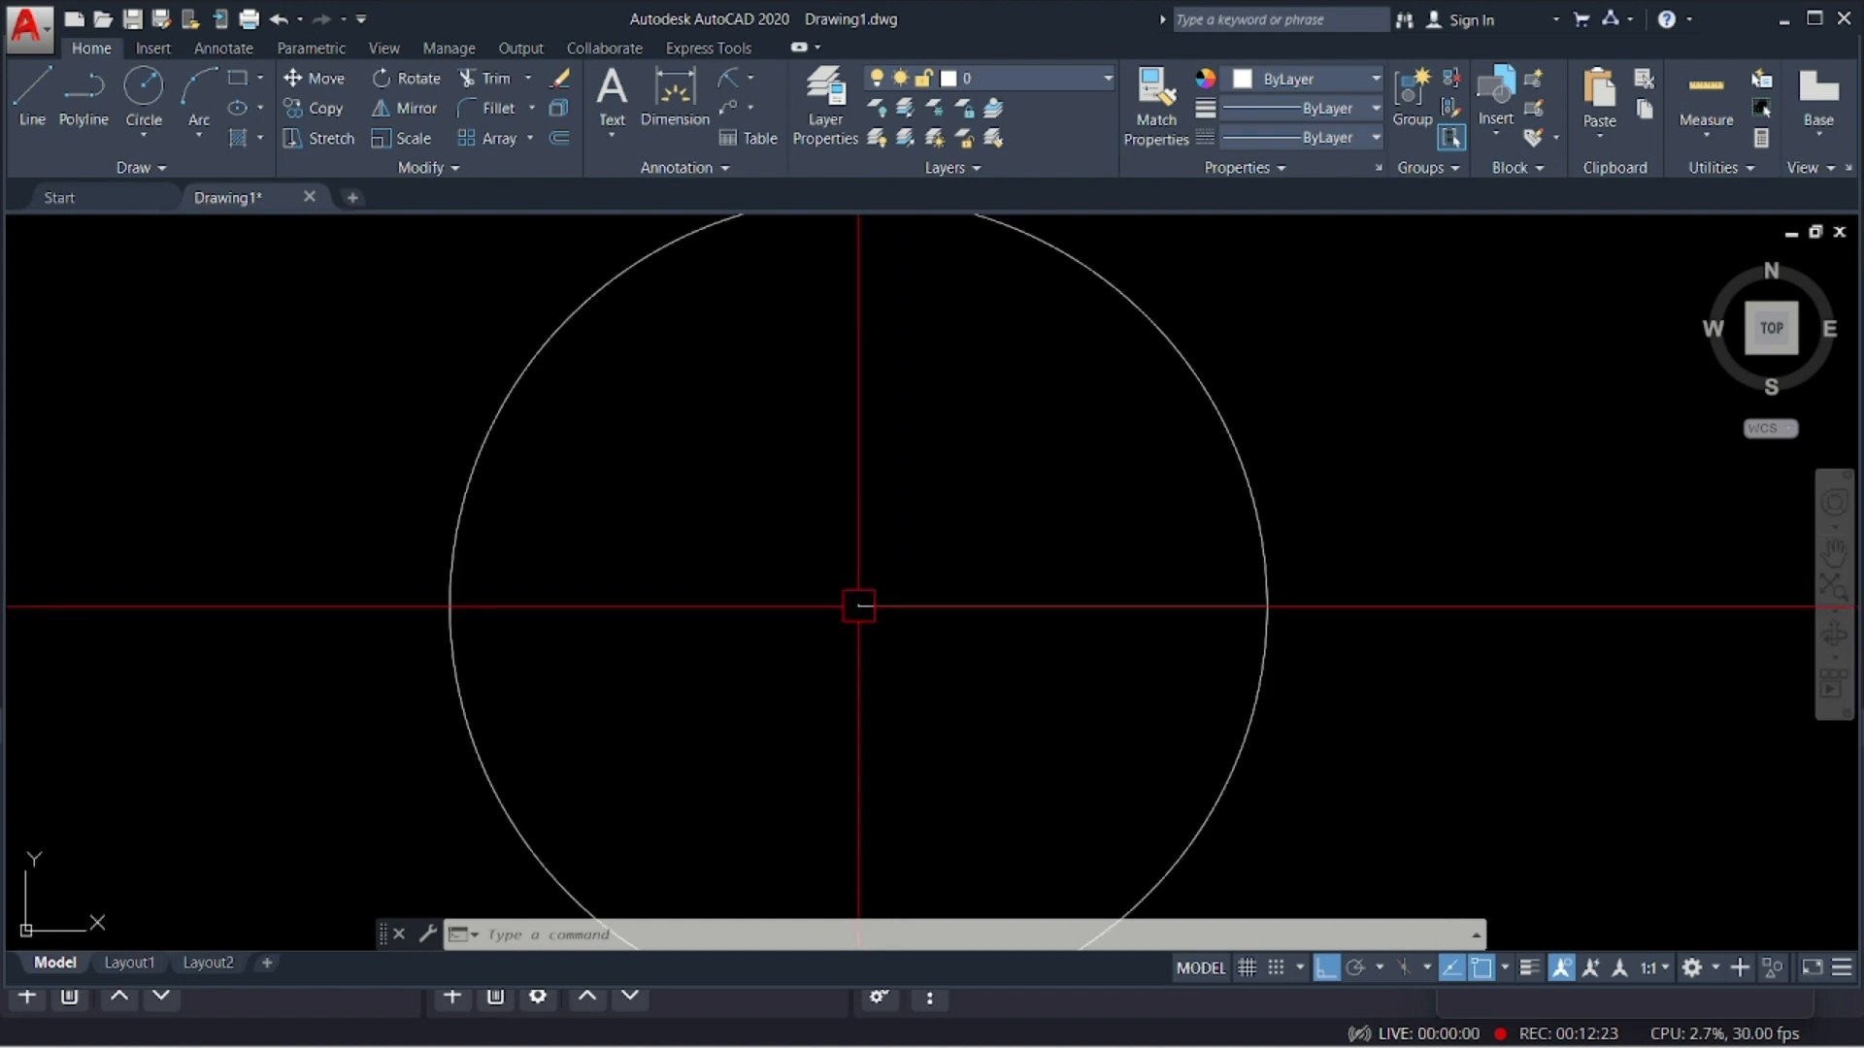
{"action": "scroll", "coordinate": [869, 599], "scroll_direction": "up", "scroll_amount": 3}
{"action": "scroll", "coordinate": [854, 616], "scroll_direction": "down", "scroll_amount": 2}
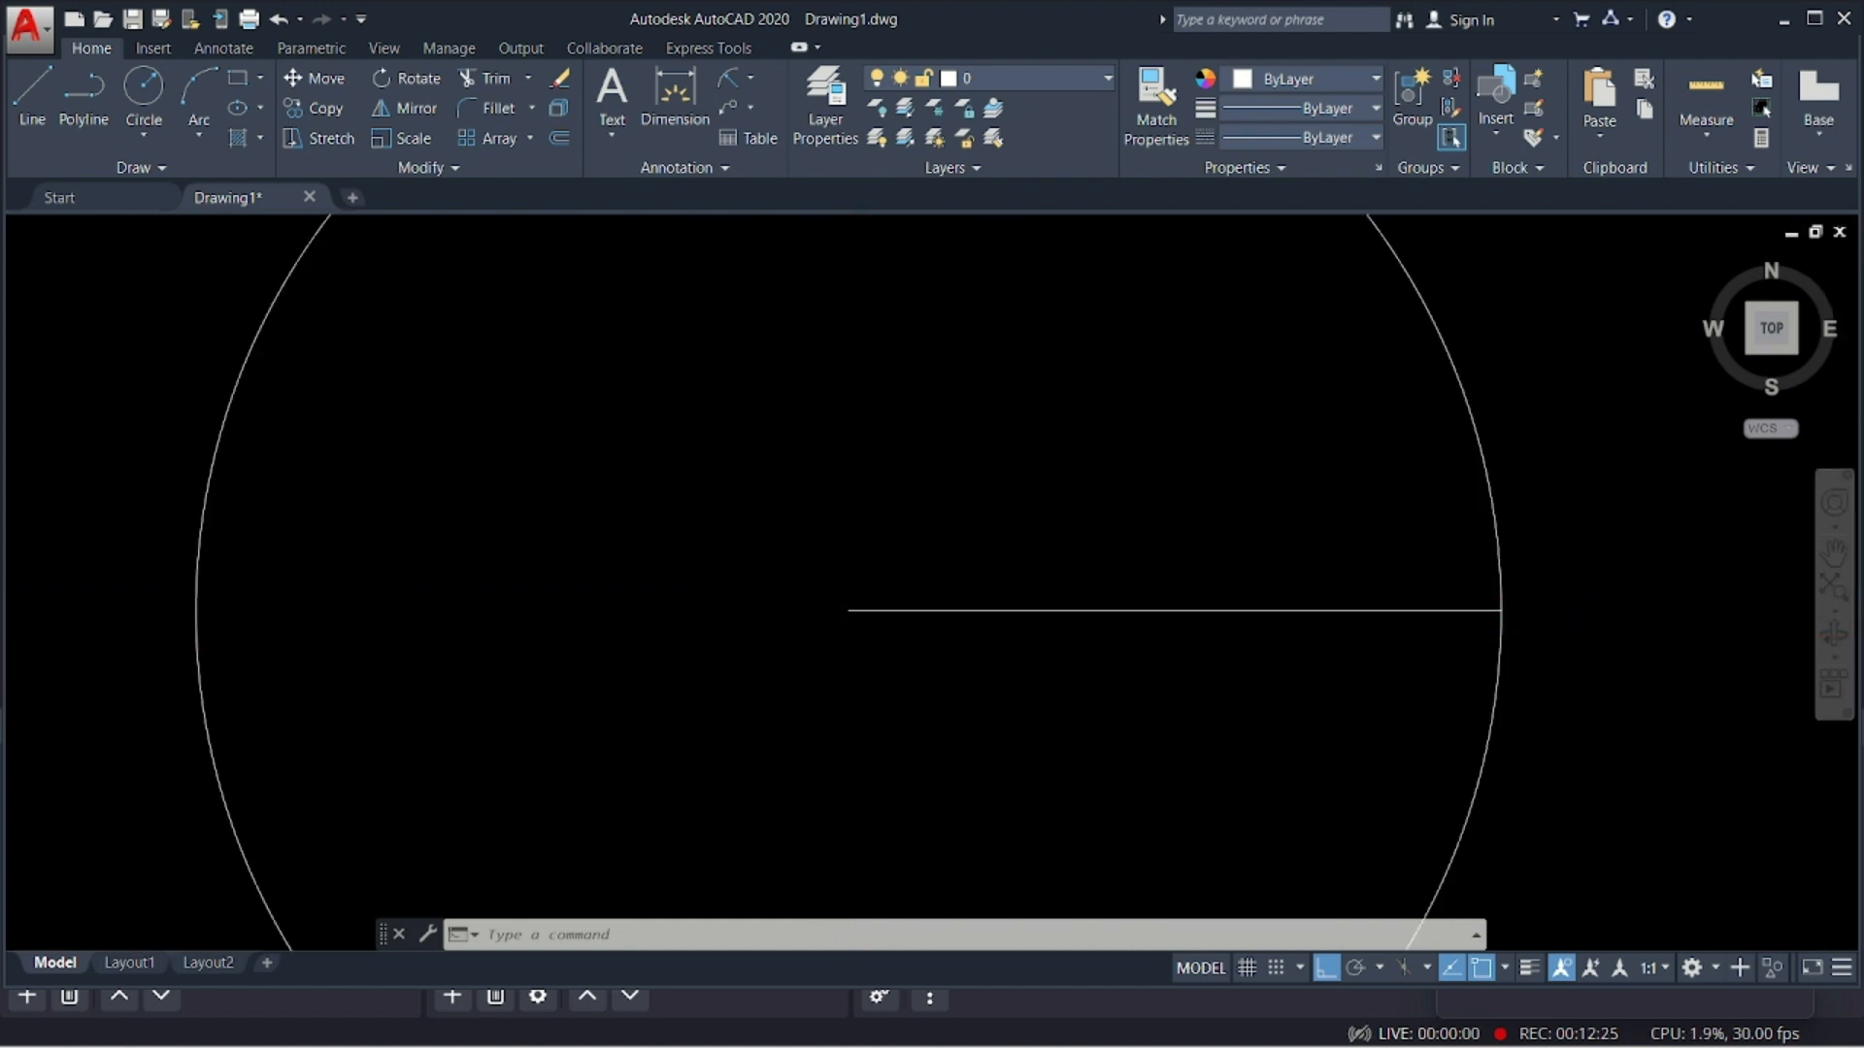
{"action": "scroll", "coordinate": [862, 612], "scroll_direction": "down", "scroll_amount": 7}
{"action": "scroll", "coordinate": [888, 547], "scroll_direction": "up", "scroll_amount": 4}
{"action": "scroll", "coordinate": [888, 546], "scroll_direction": "down", "scroll_amount": 5}
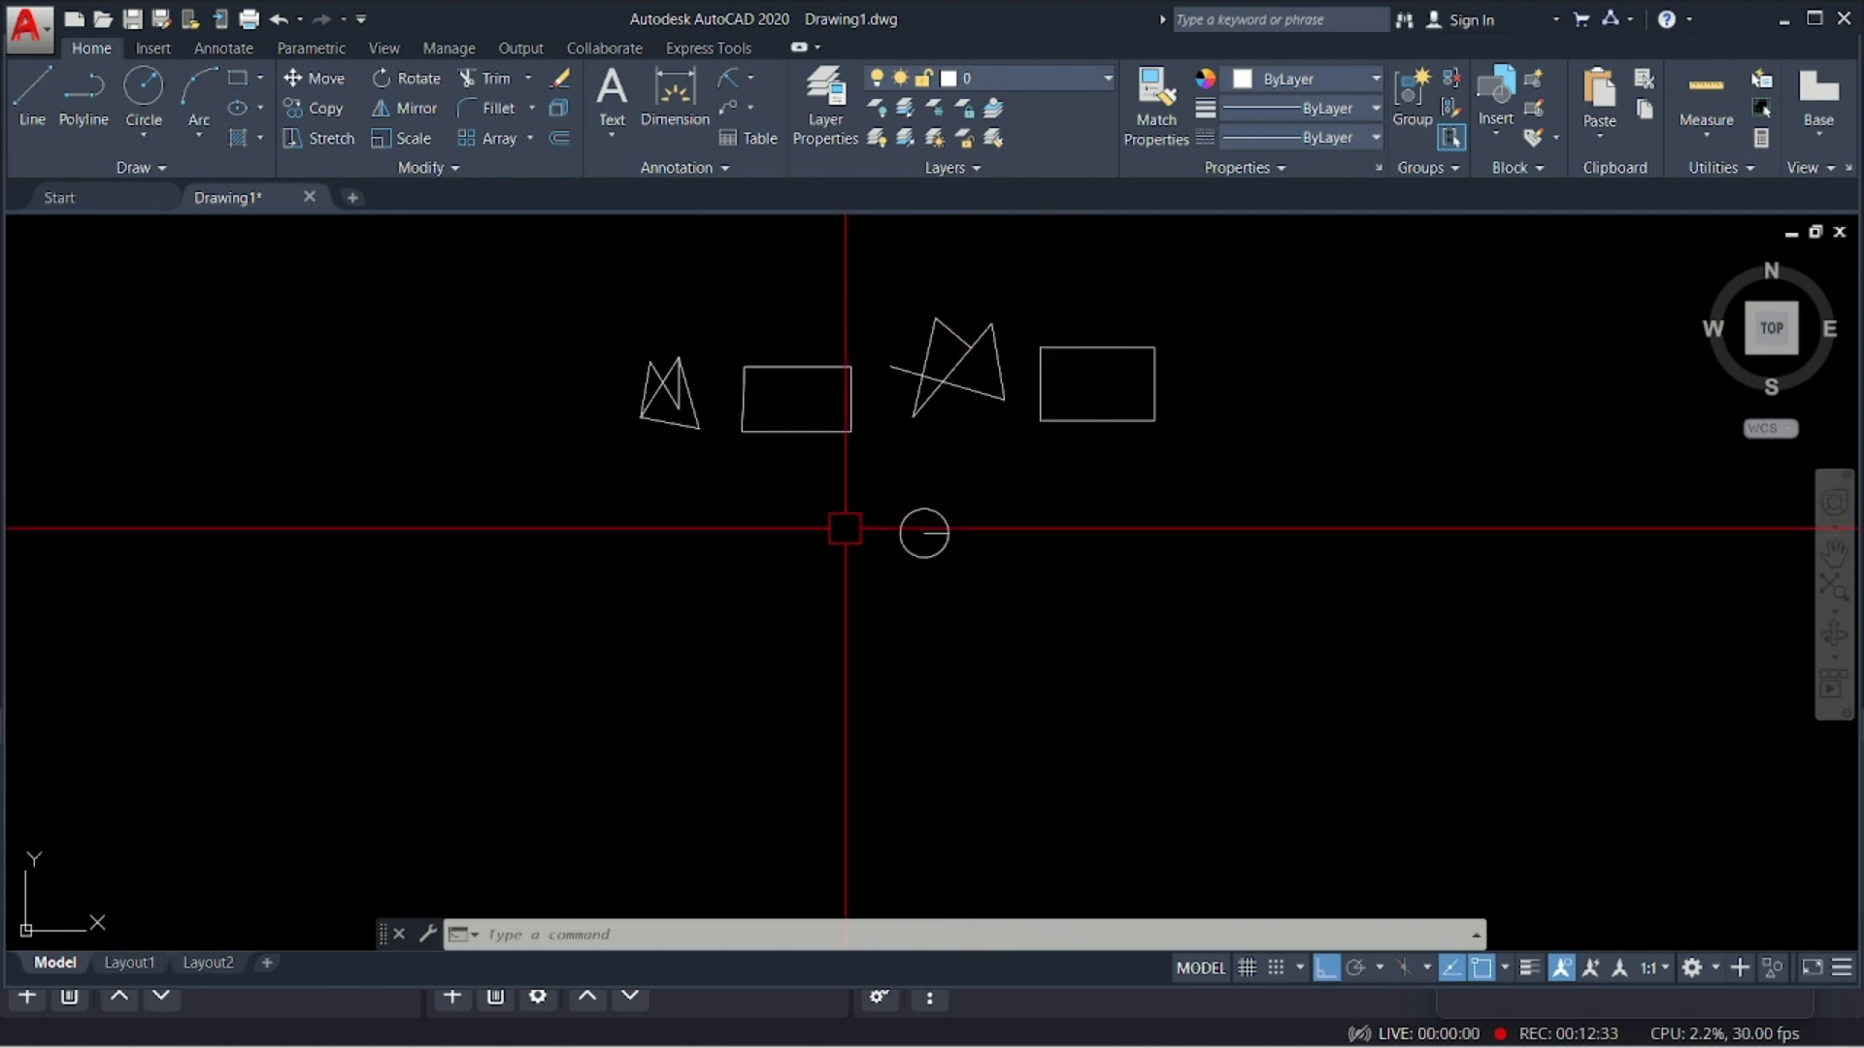
- Draw a horizontal line 3000 long above the leftmost four-sided outline
{"action": "scroll", "coordinate": [930, 487], "scroll_direction": "up", "scroll_amount": 2}
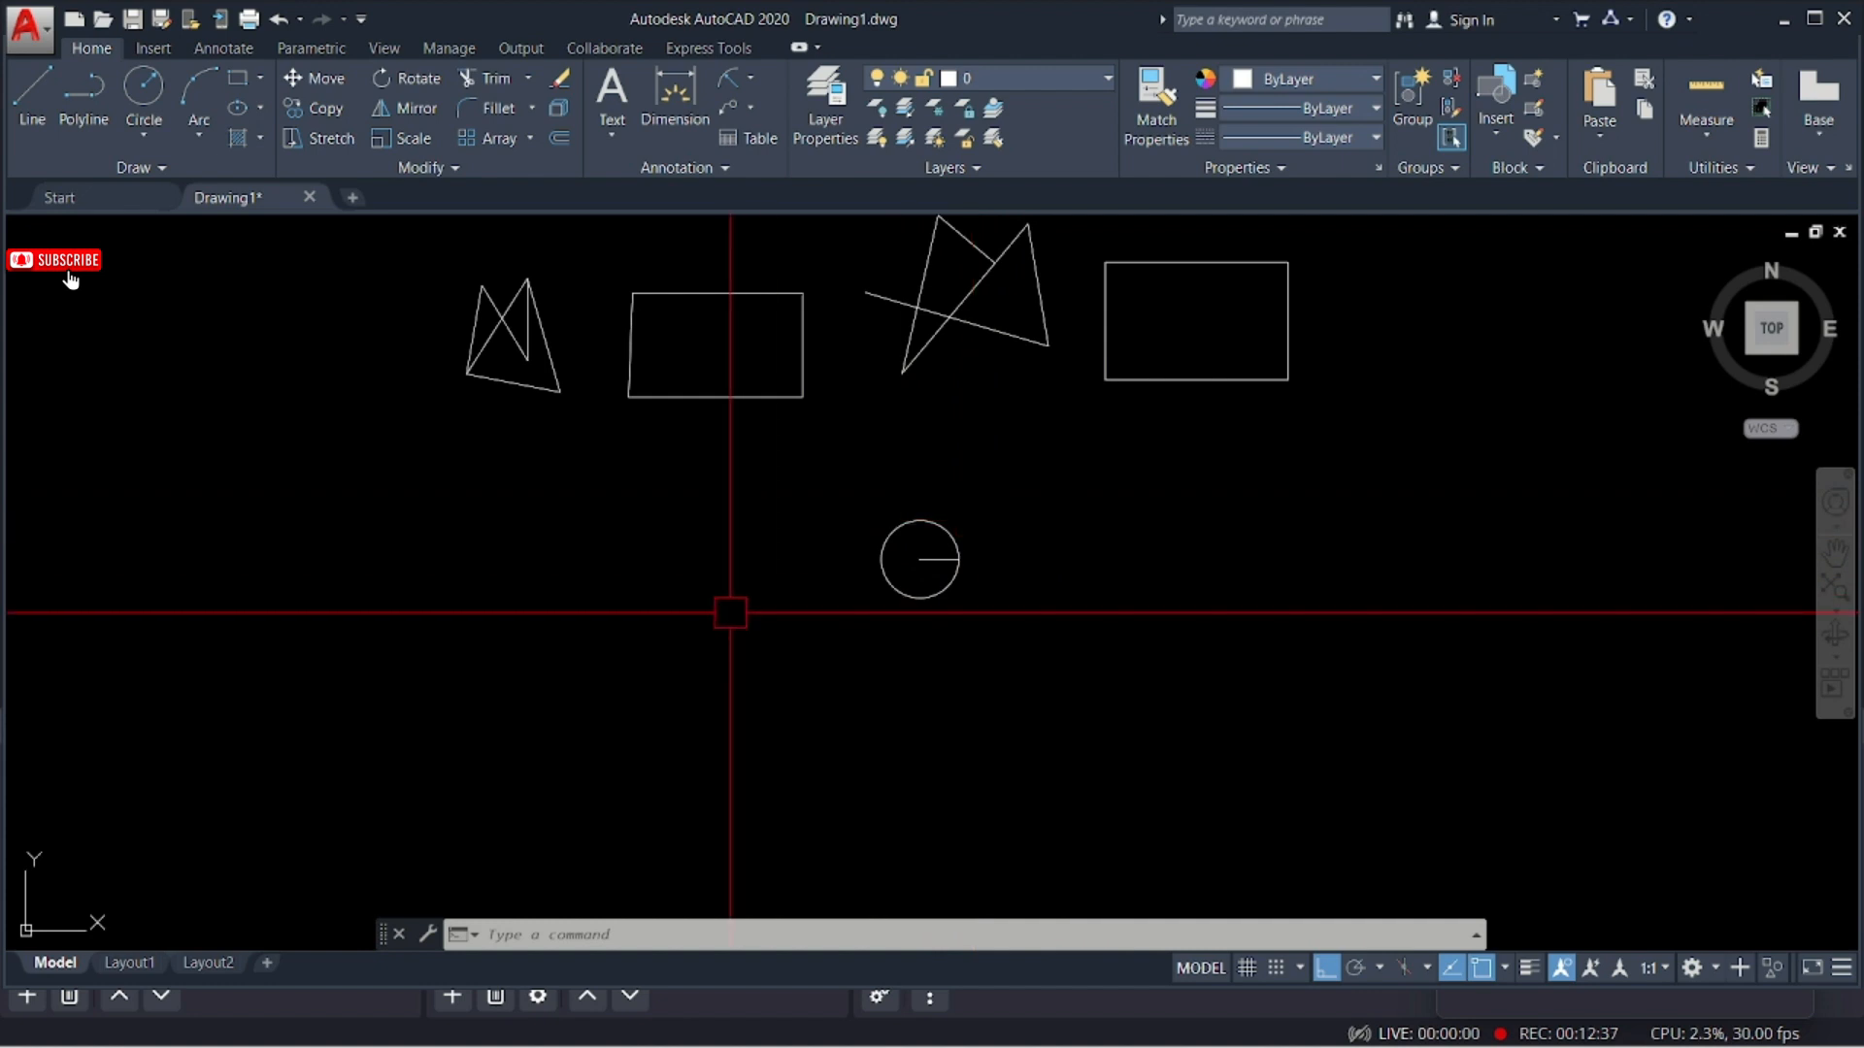
{"action": "scroll", "coordinate": [990, 570], "scroll_direction": "down", "scroll_amount": 2}
{"action": "scroll", "coordinate": [940, 446], "scroll_direction": "up", "scroll_amount": 3}
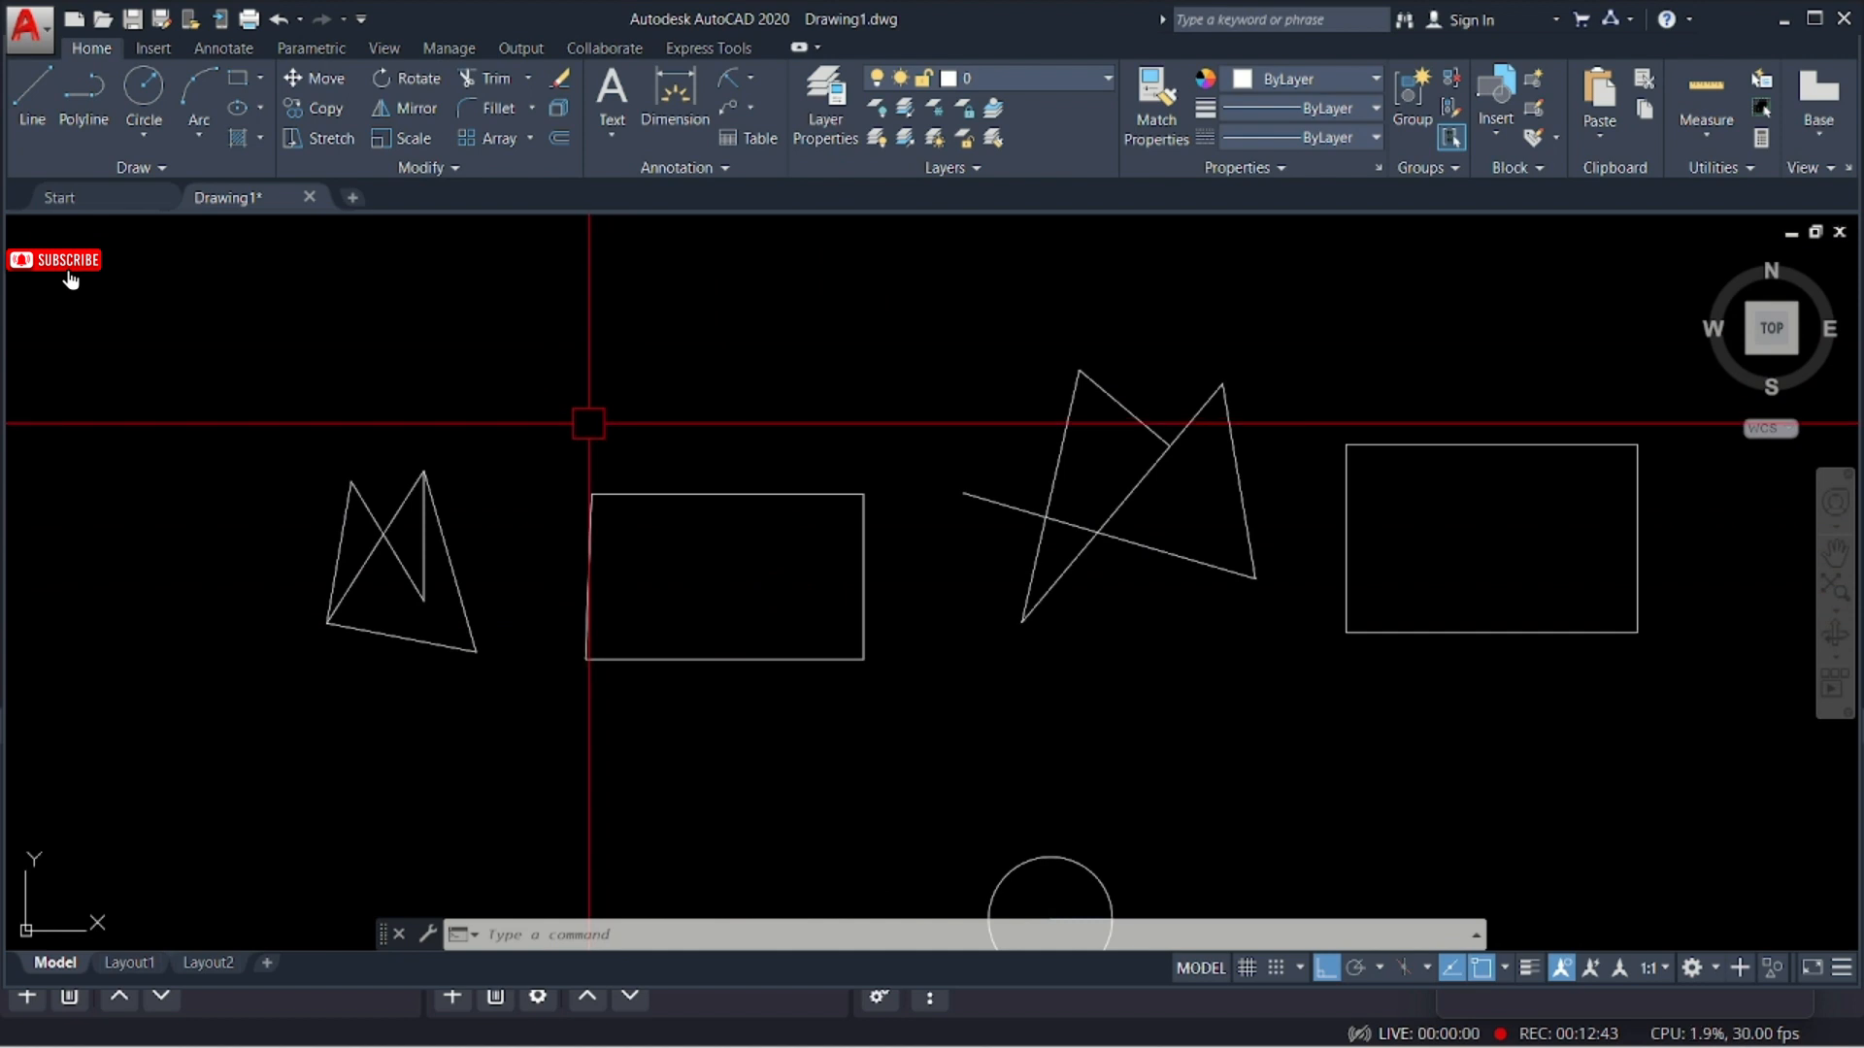
{"action": "key", "text": "Return"}
{"action": "left_click", "coordinate": [549, 345]}
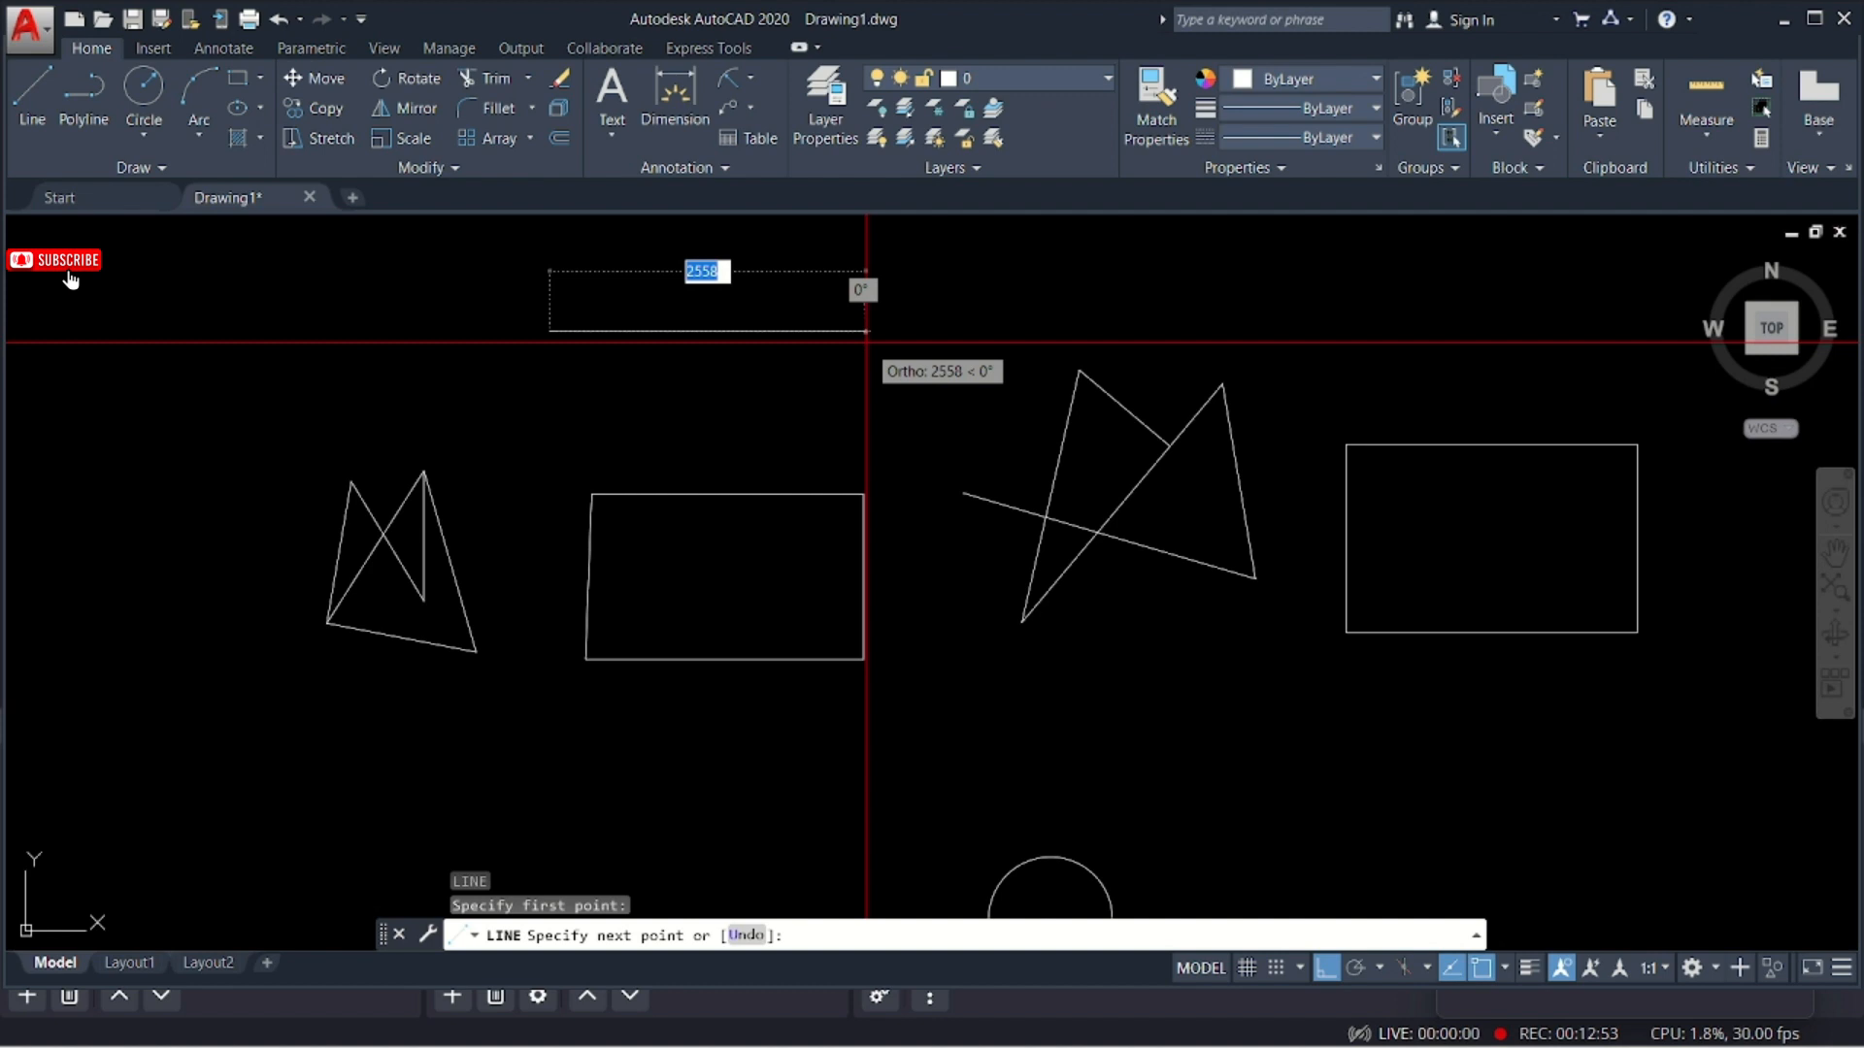
{"action": "type", "text": "3000"}
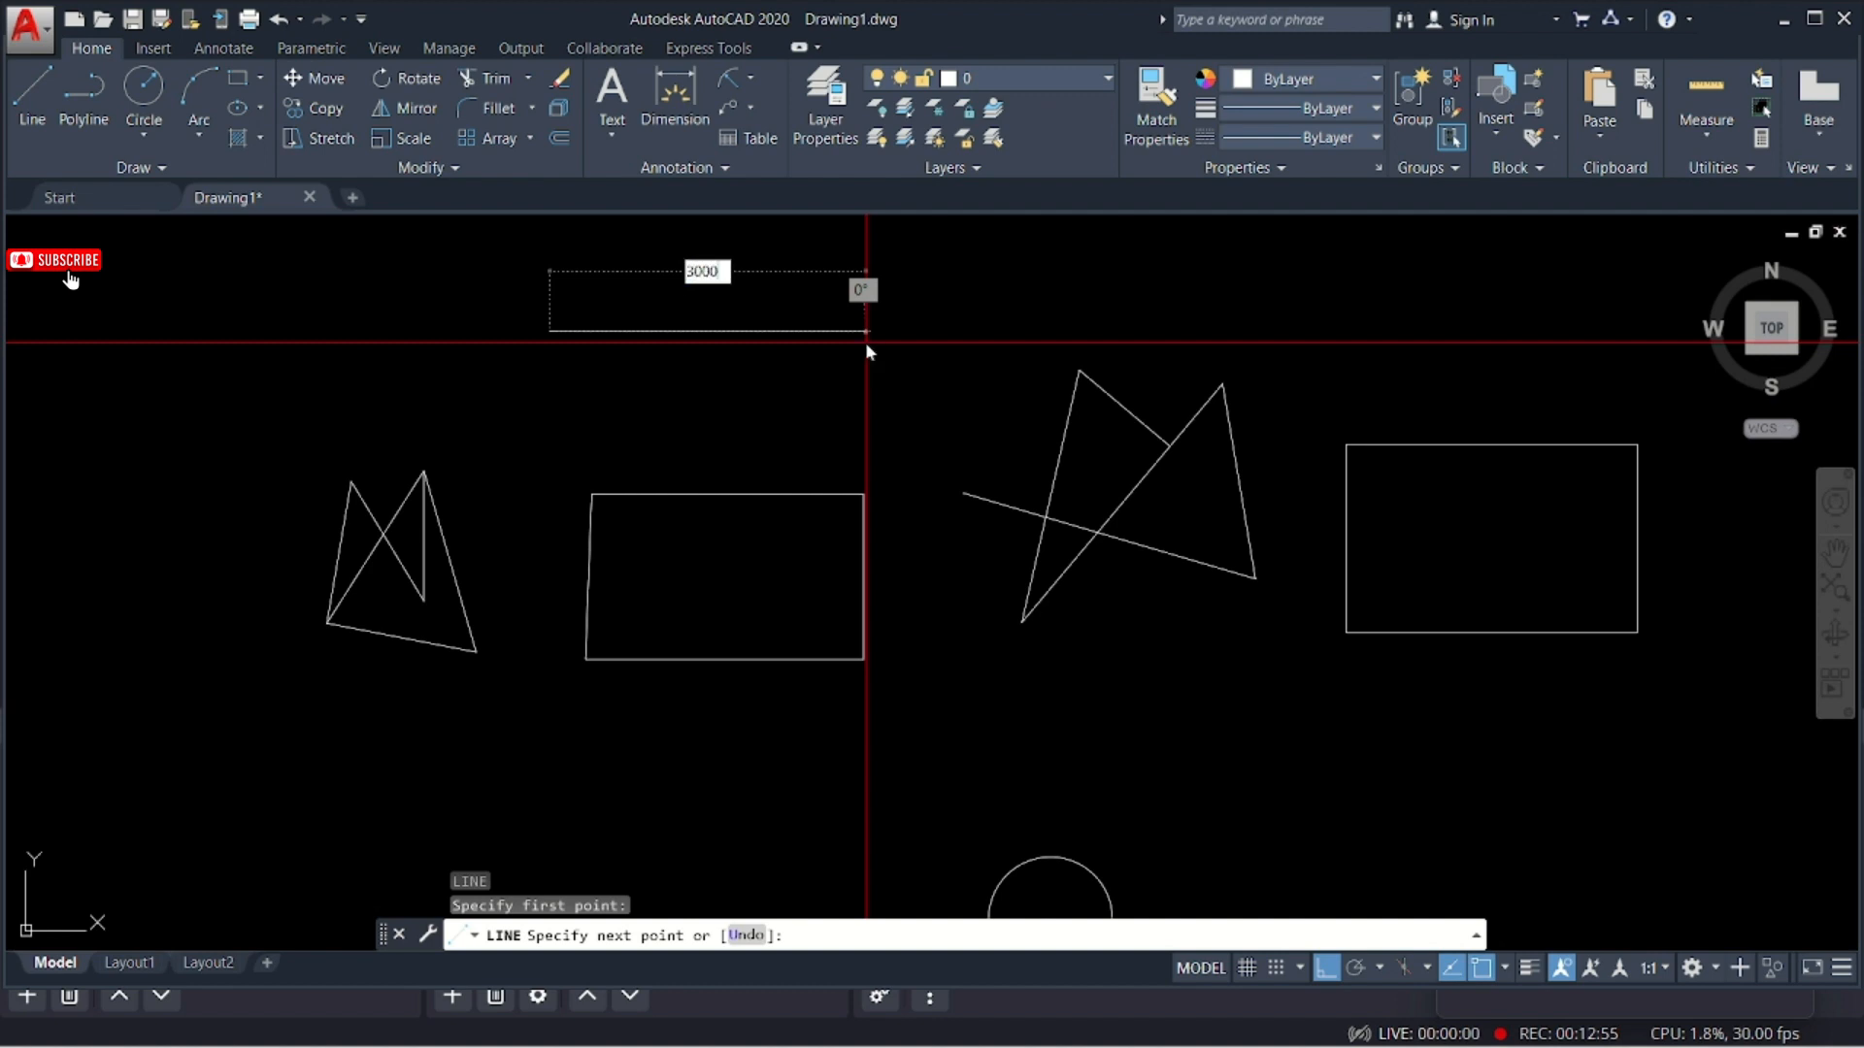
{"action": "key", "text": "Return"}
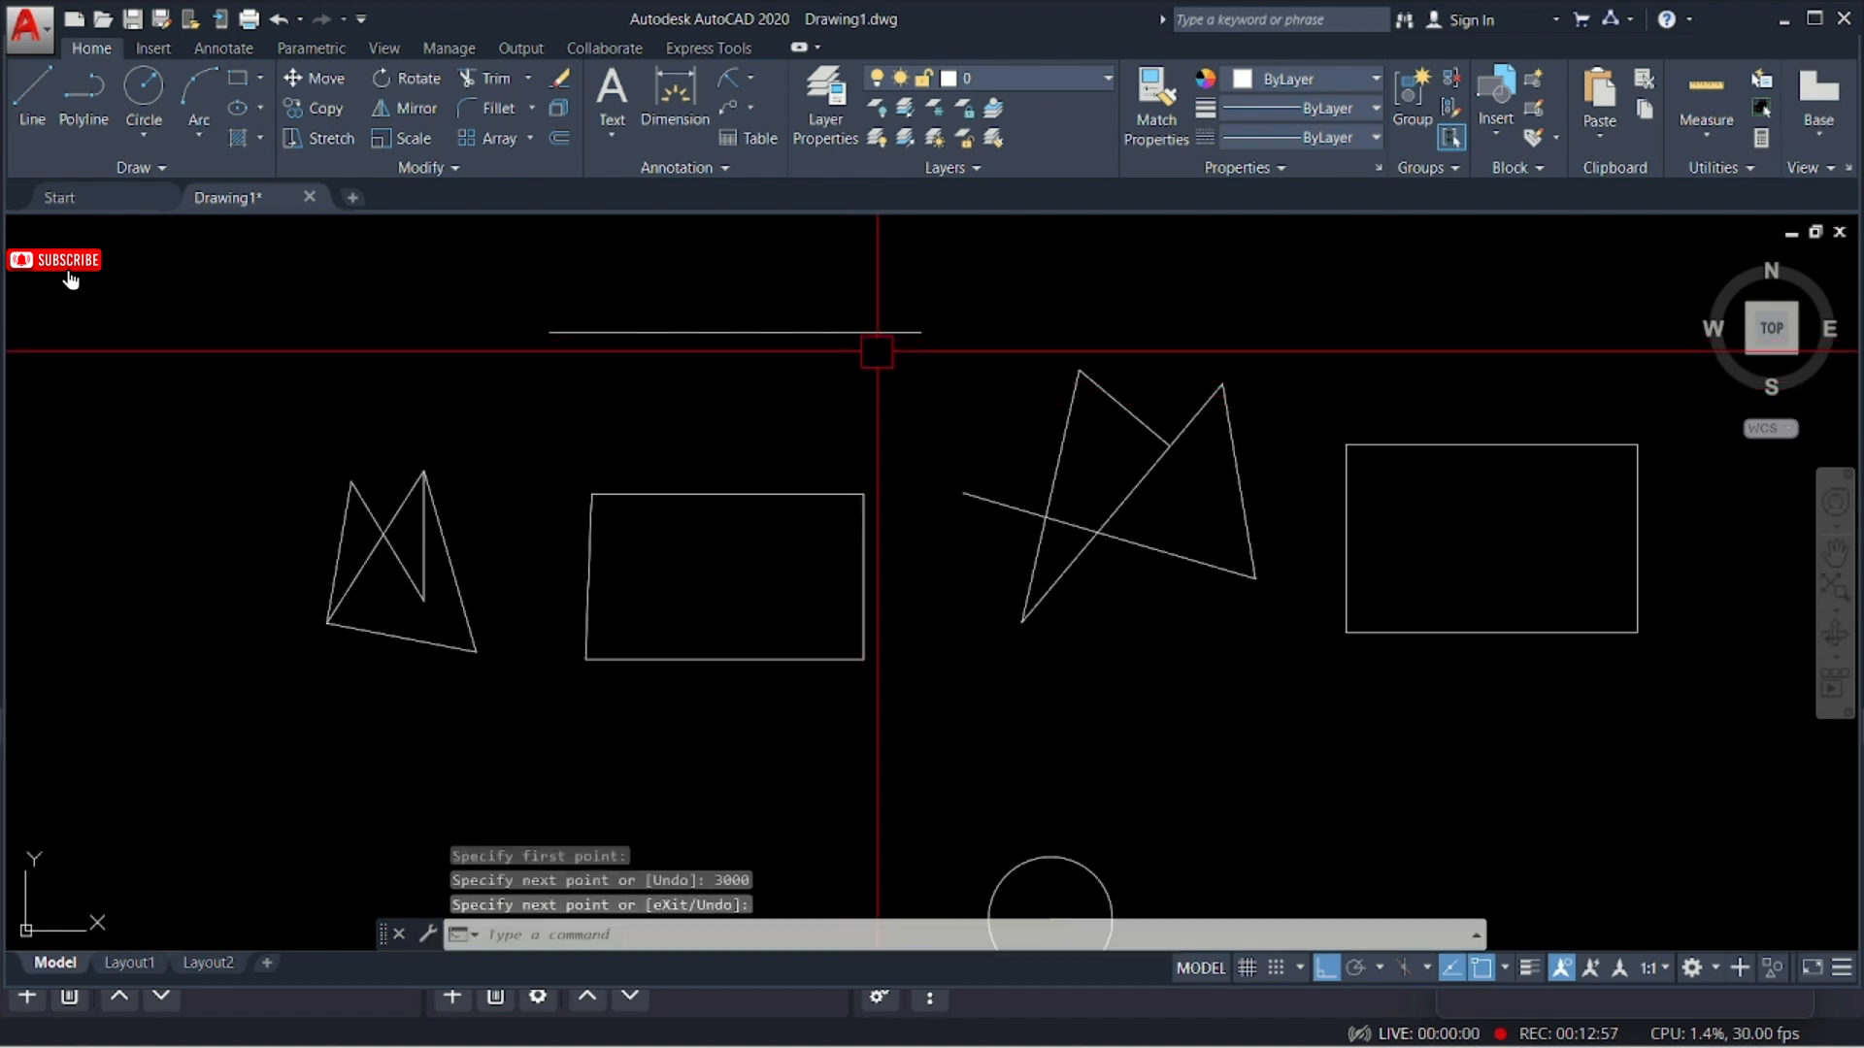
- Add a linear dimension between the new horizontal line's endpoints, placing the dimension line just above it
{"action": "scroll", "coordinate": [825, 296], "scroll_direction": "up", "scroll_amount": 2}
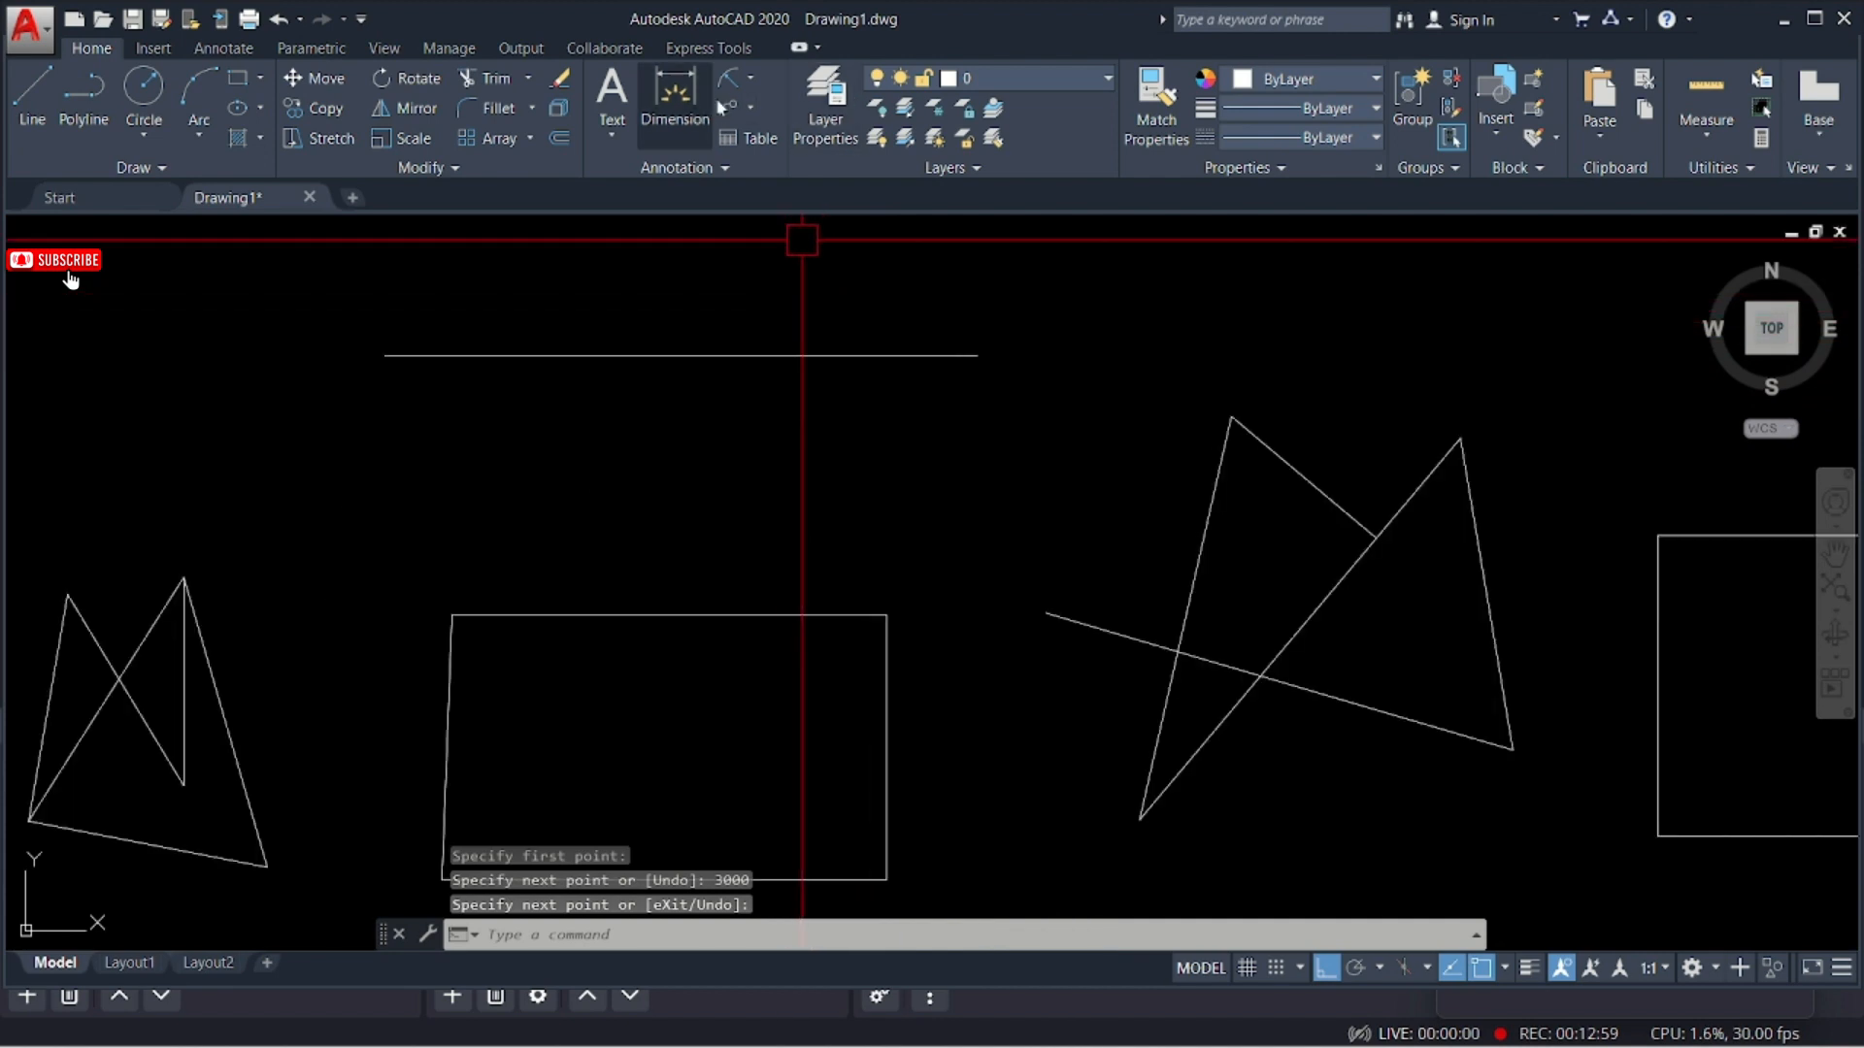
{"action": "left_click", "coordinate": [751, 85]}
{"action": "left_click", "coordinate": [757, 115]}
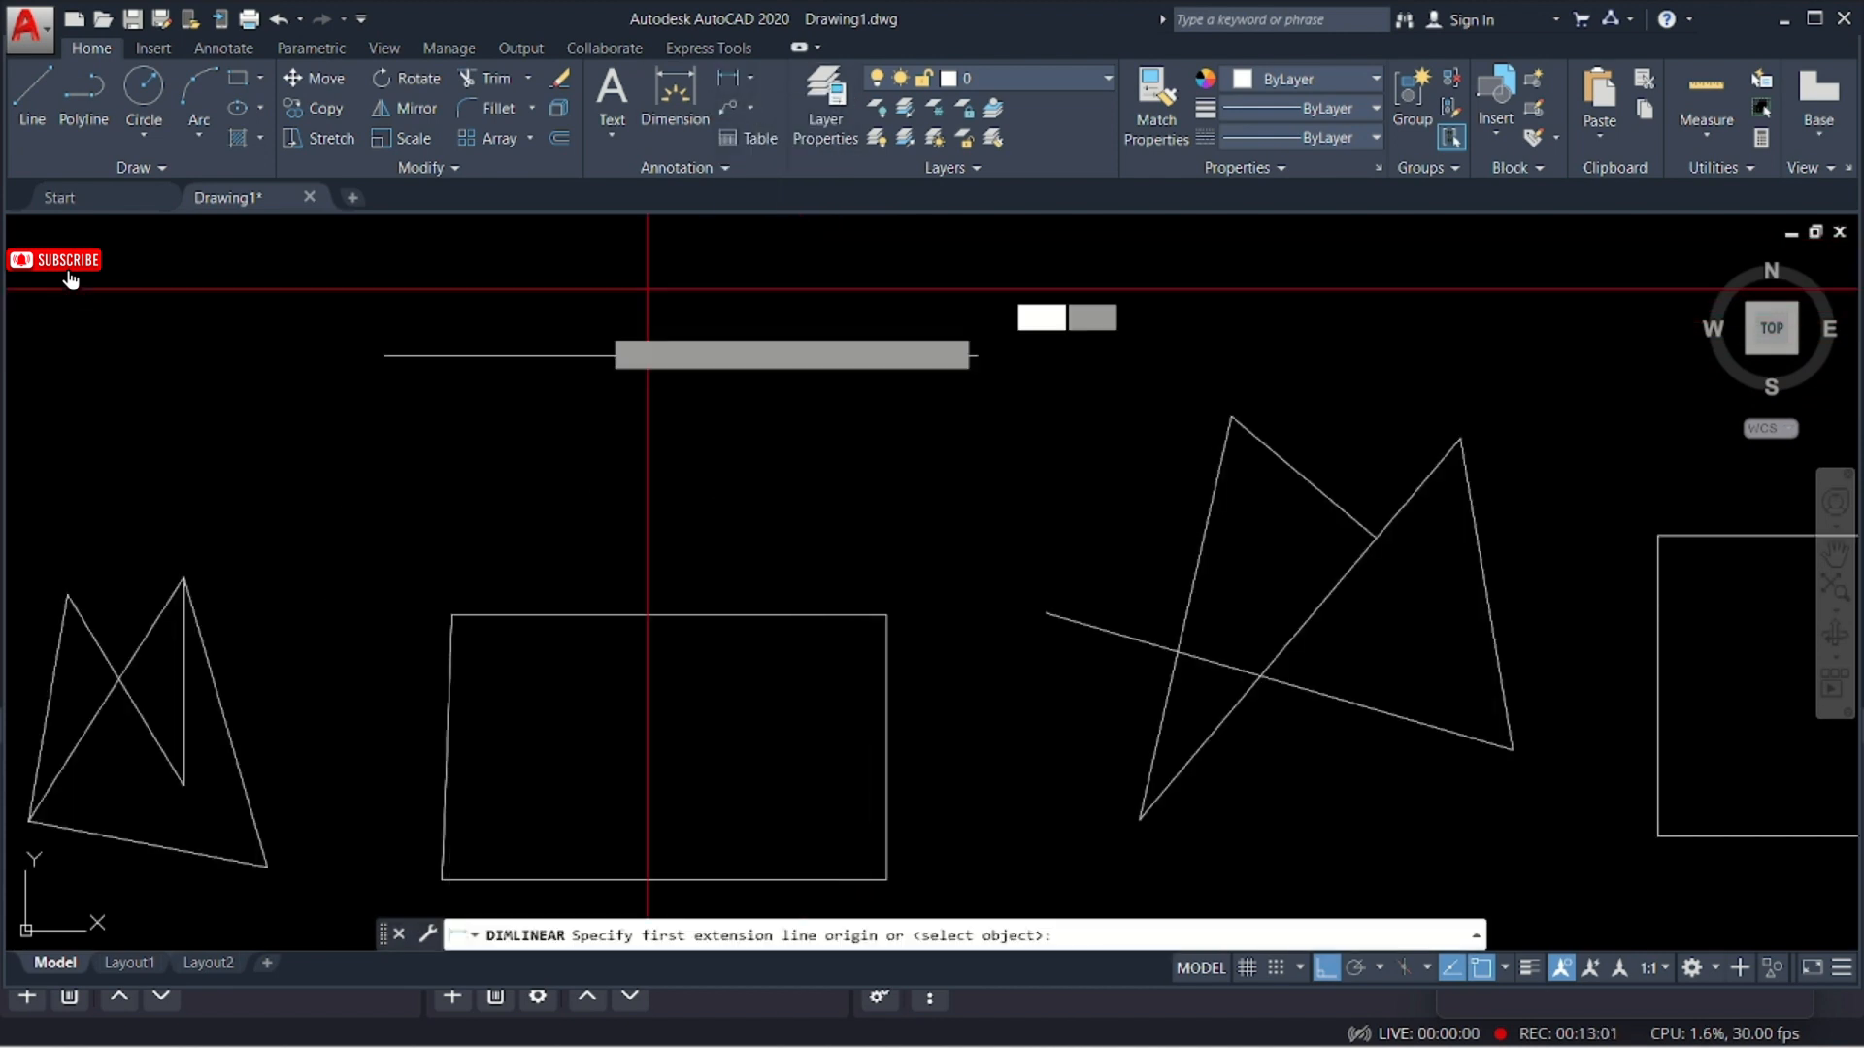
{"action": "left_click", "coordinate": [386, 355]}
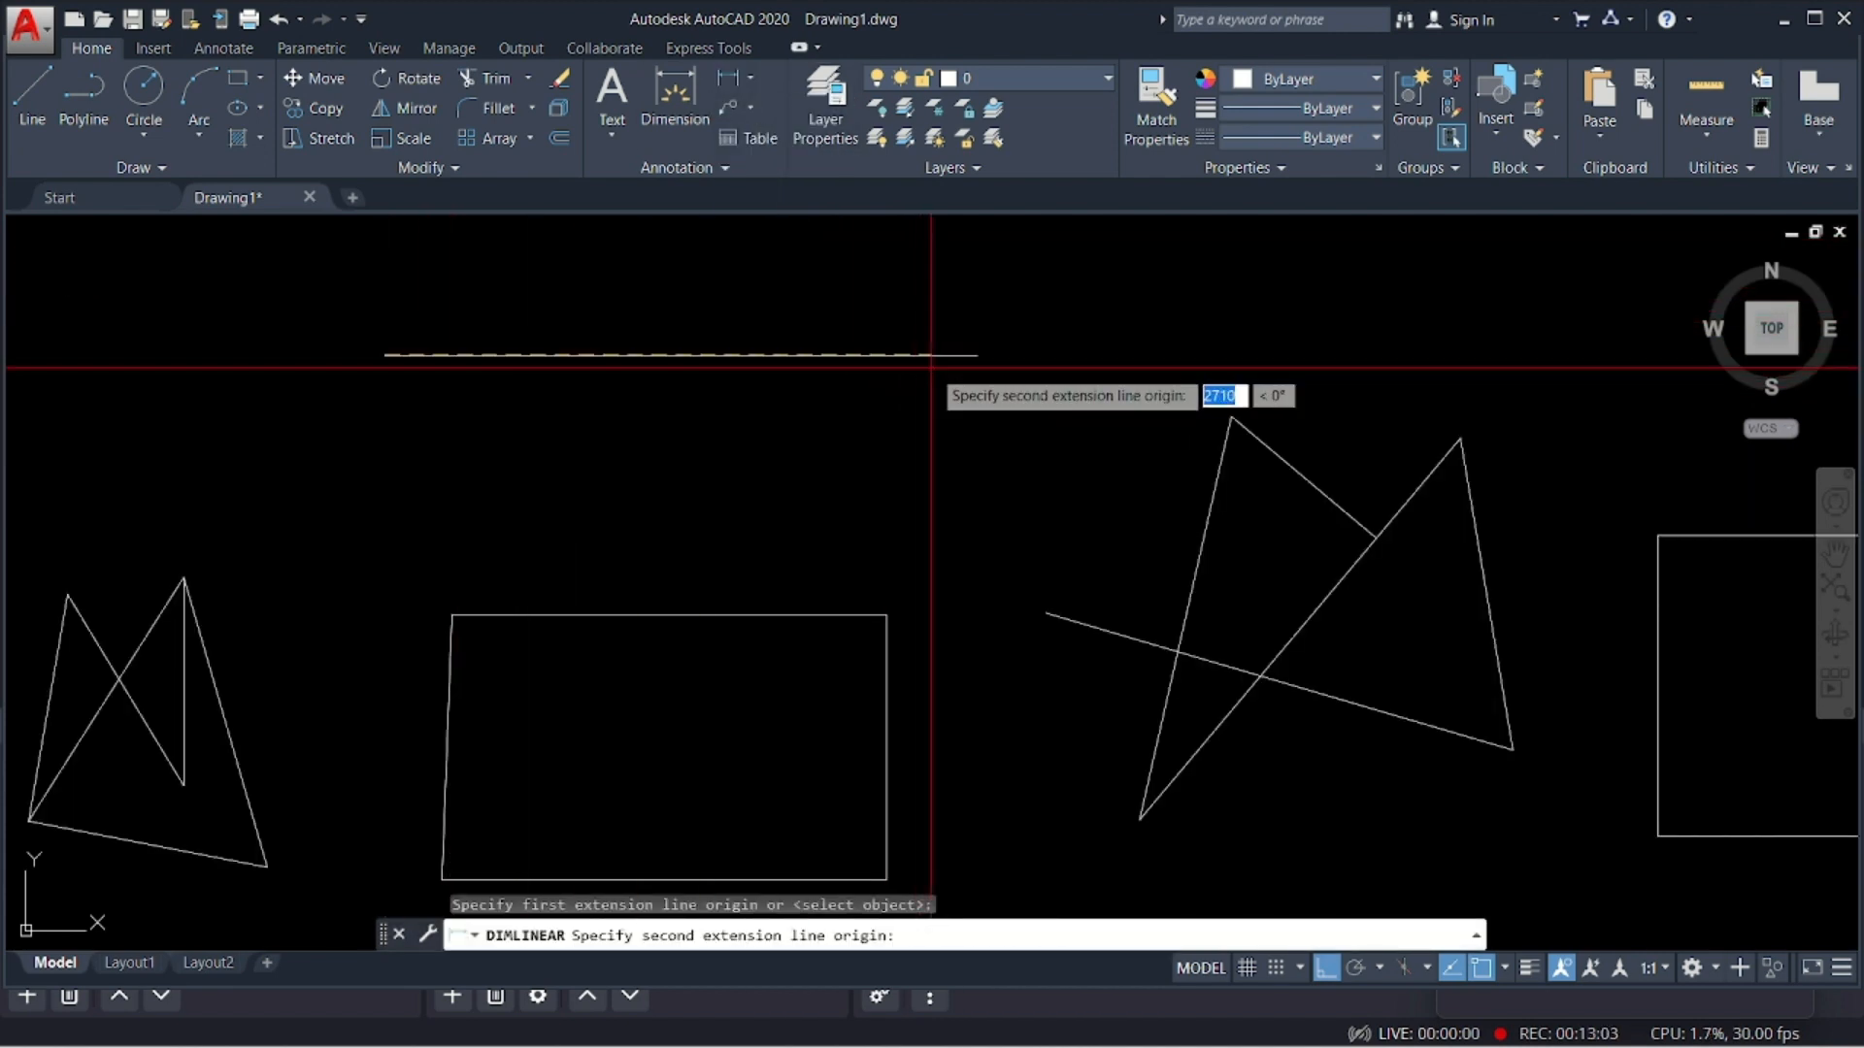
{"action": "left_click", "coordinate": [977, 355]}
{"action": "left_click", "coordinate": [981, 287]}
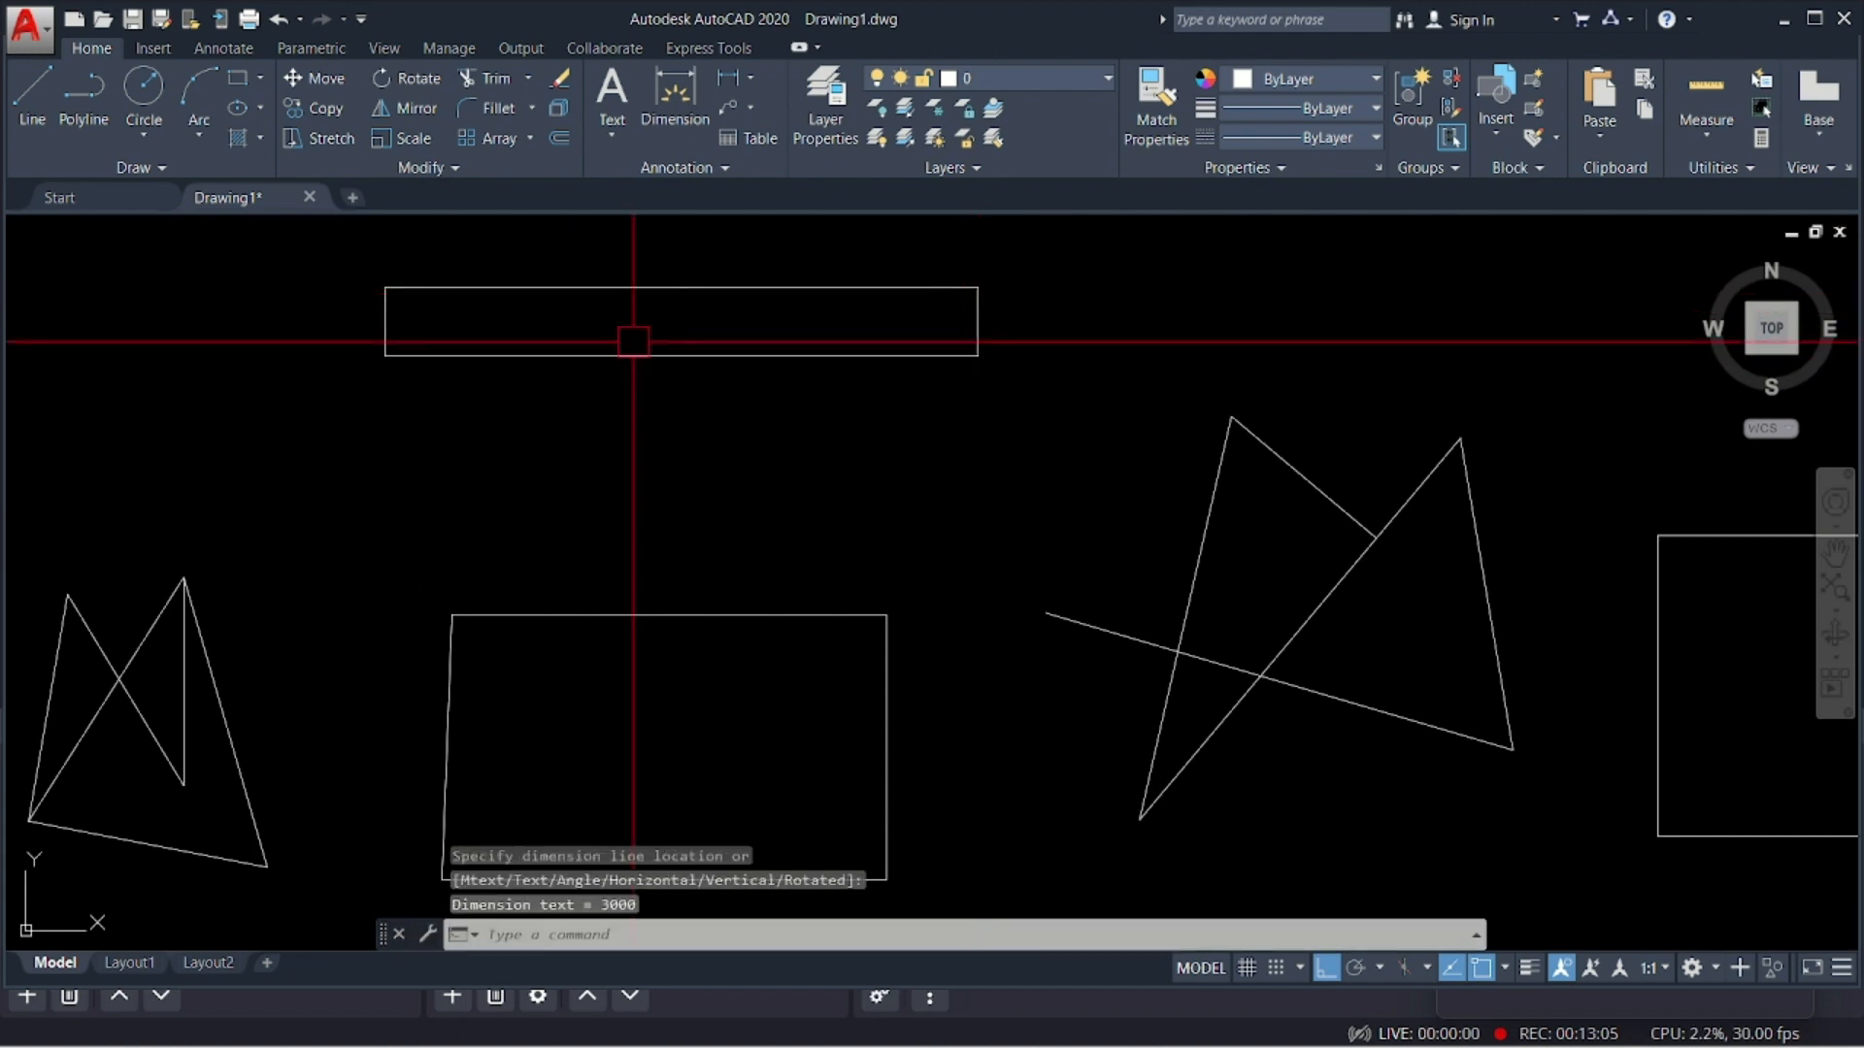
- Examine the linear dimension's text at the middle of its dimension line and its size relative to the line
{"action": "scroll", "coordinate": [628, 337], "scroll_direction": "up", "scroll_amount": 8}
{"action": "scroll", "coordinate": [767, 553], "scroll_direction": "down", "scroll_amount": 3}
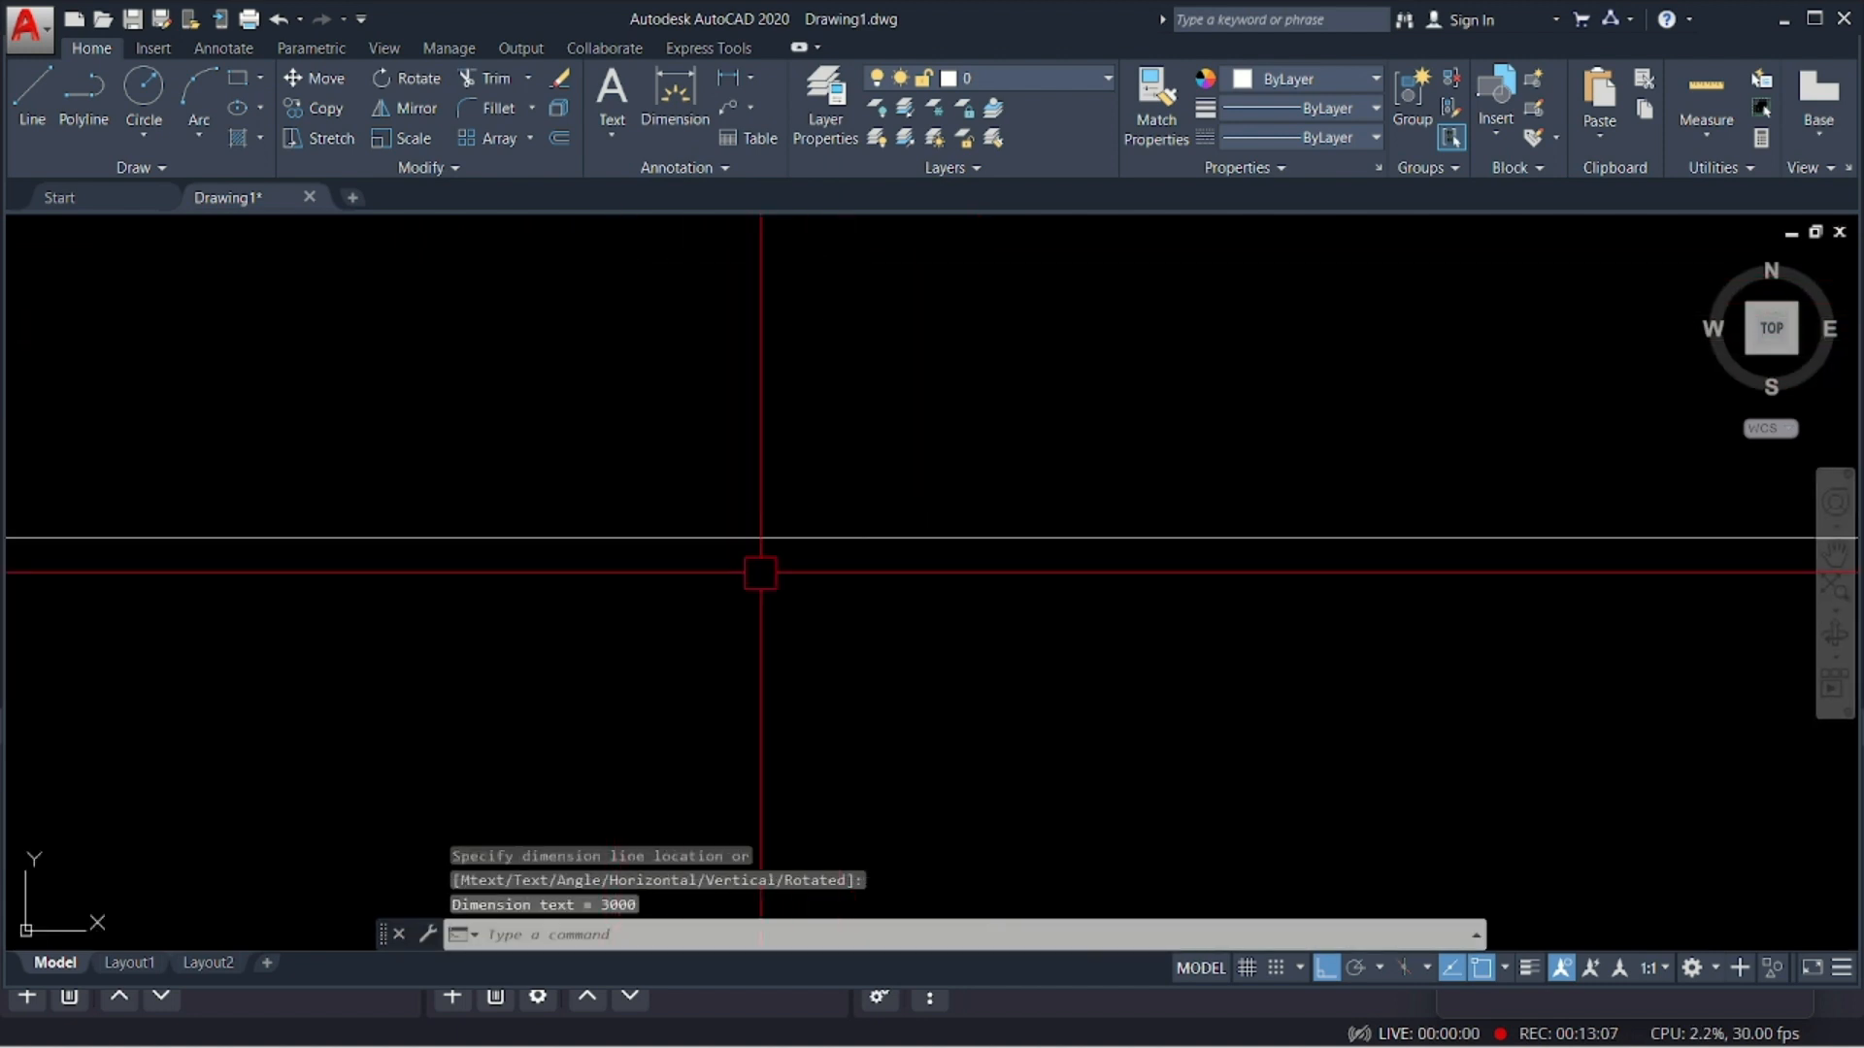
{"action": "scroll", "coordinate": [975, 621], "scroll_direction": "down", "scroll_amount": 5}
{"action": "scroll", "coordinate": [902, 687], "scroll_direction": "up", "scroll_amount": 8}
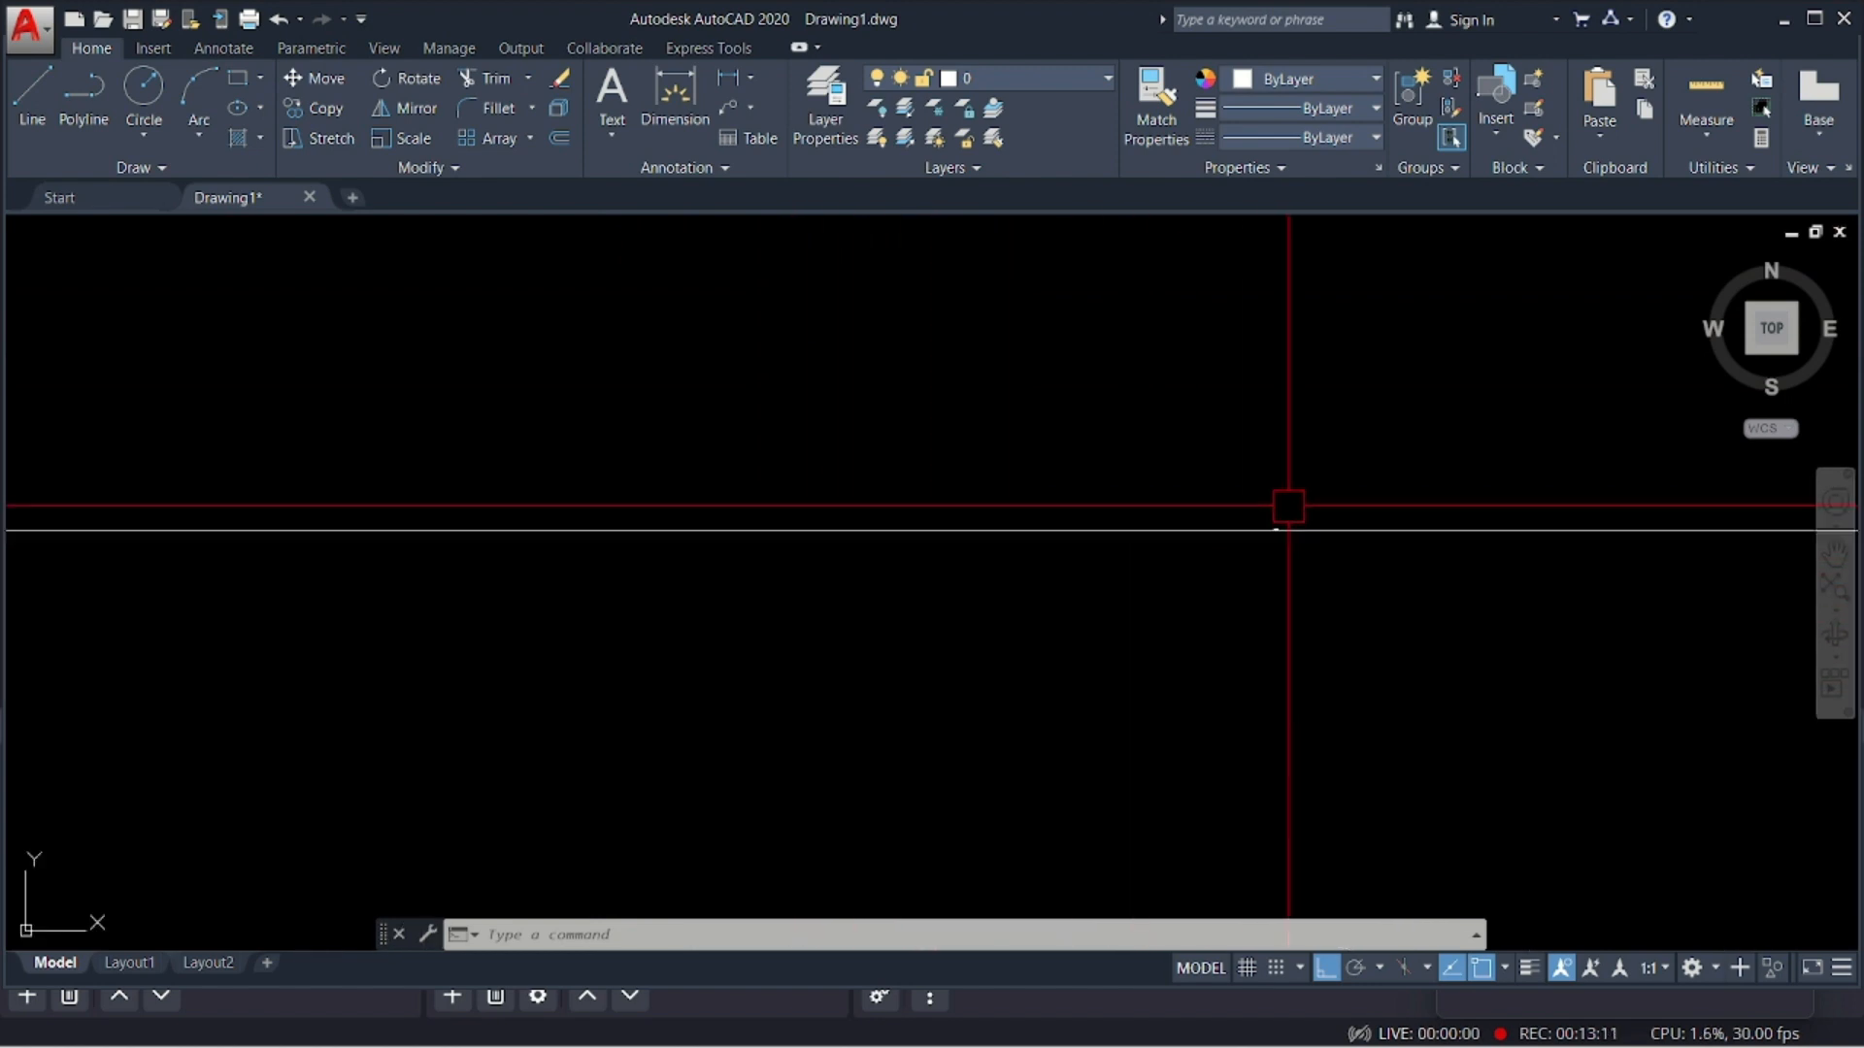
{"action": "scroll", "coordinate": [1327, 533], "scroll_direction": "down", "scroll_amount": 2}
{"action": "scroll", "coordinate": [1161, 615], "scroll_direction": "up", "scroll_amount": 4}
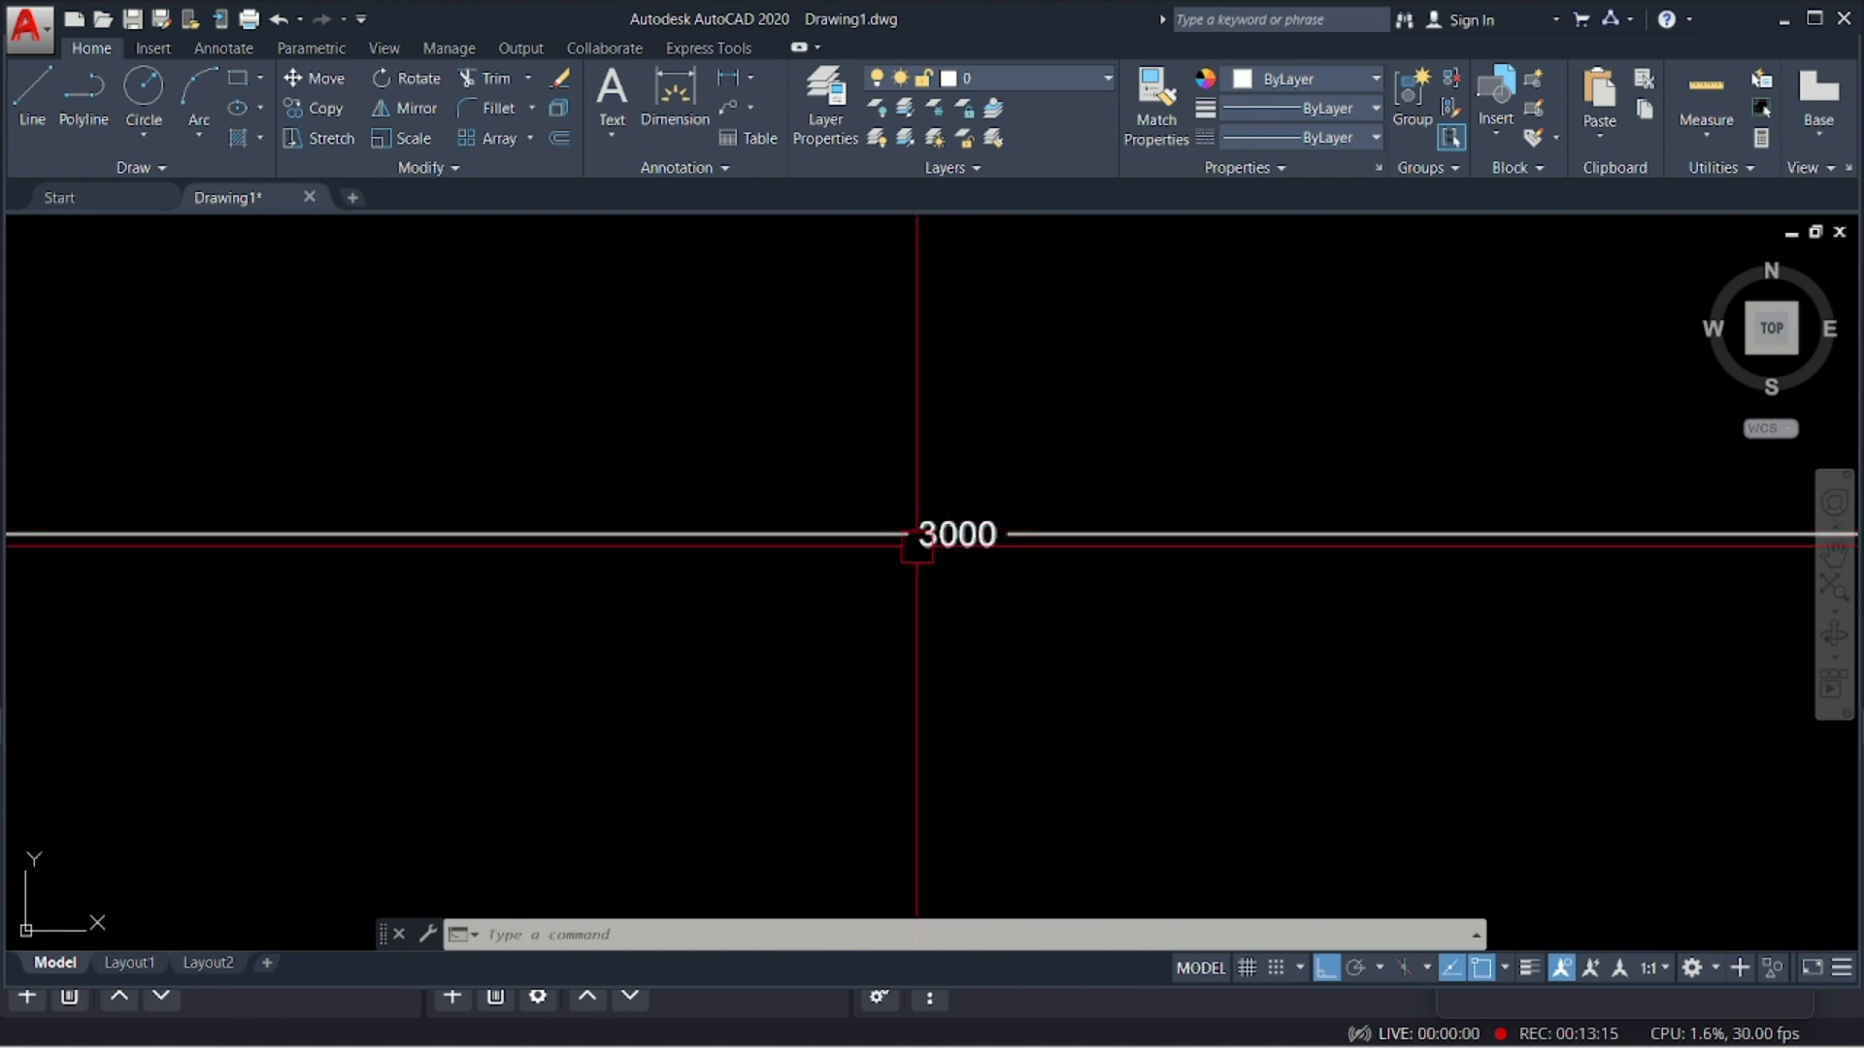
{"action": "scroll", "coordinate": [836, 595], "scroll_direction": "down", "scroll_amount": 2}
{"action": "scroll", "coordinate": [973, 554], "scroll_direction": "up", "scroll_amount": 5}
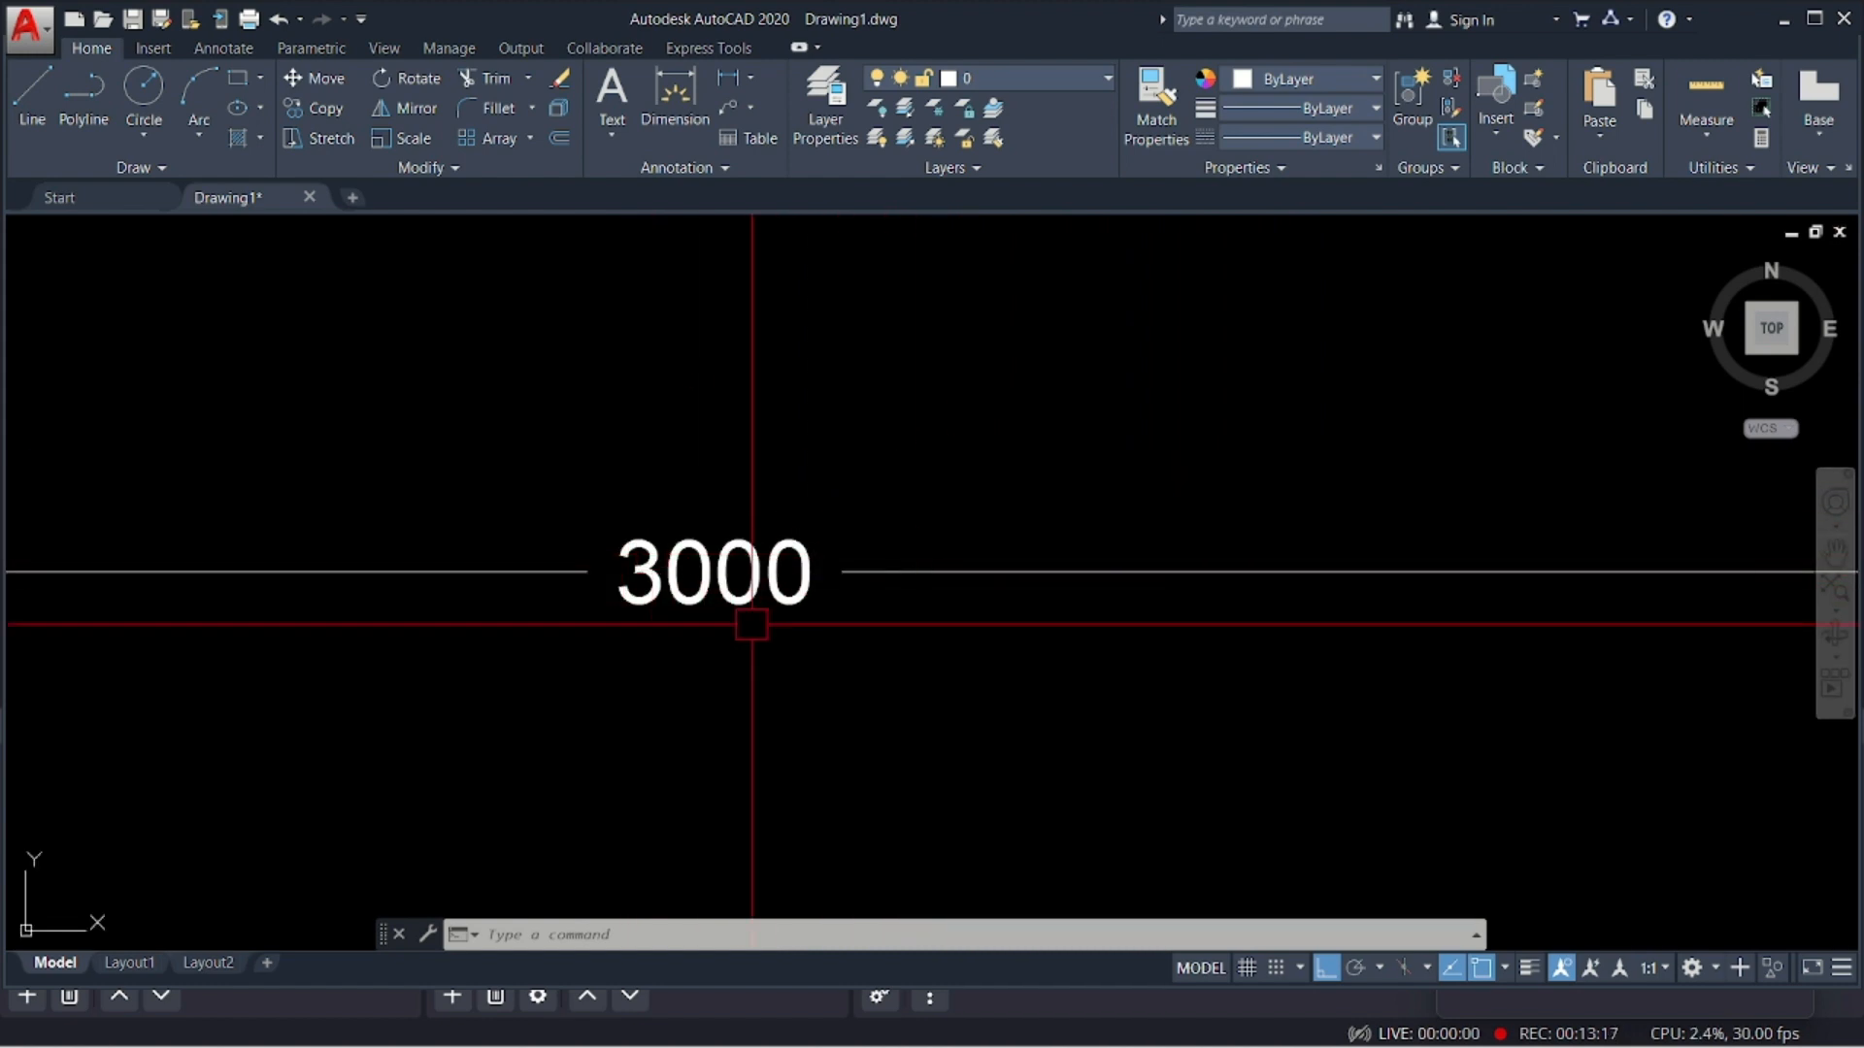
{"action": "scroll", "coordinate": [816, 573], "scroll_direction": "down", "scroll_amount": 4}
{"action": "scroll", "coordinate": [790, 558], "scroll_direction": "up", "scroll_amount": 6}
{"action": "scroll", "coordinate": [861, 444], "scroll_direction": "down", "scroll_amount": 6}
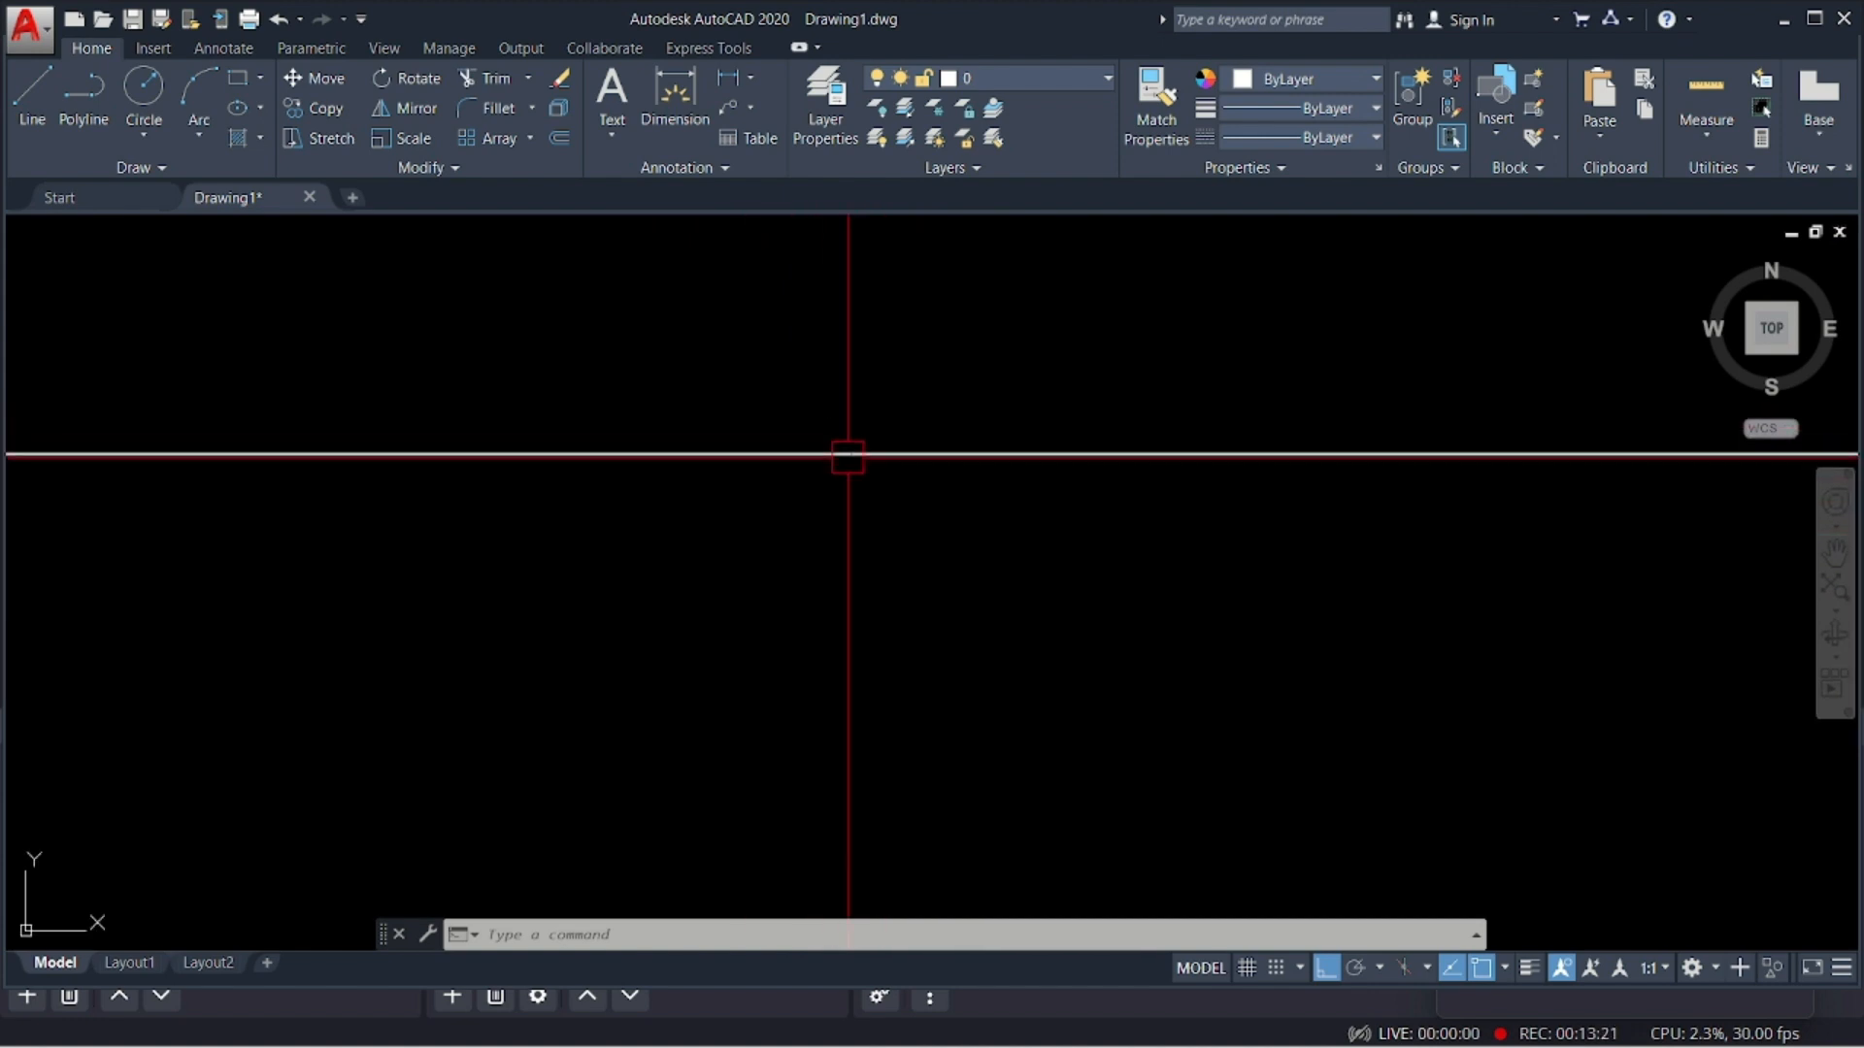
{"action": "scroll", "coordinate": [845, 457], "scroll_direction": "down", "scroll_amount": 6}
{"action": "scroll", "coordinate": [854, 457], "scroll_direction": "up", "scroll_amount": 3}
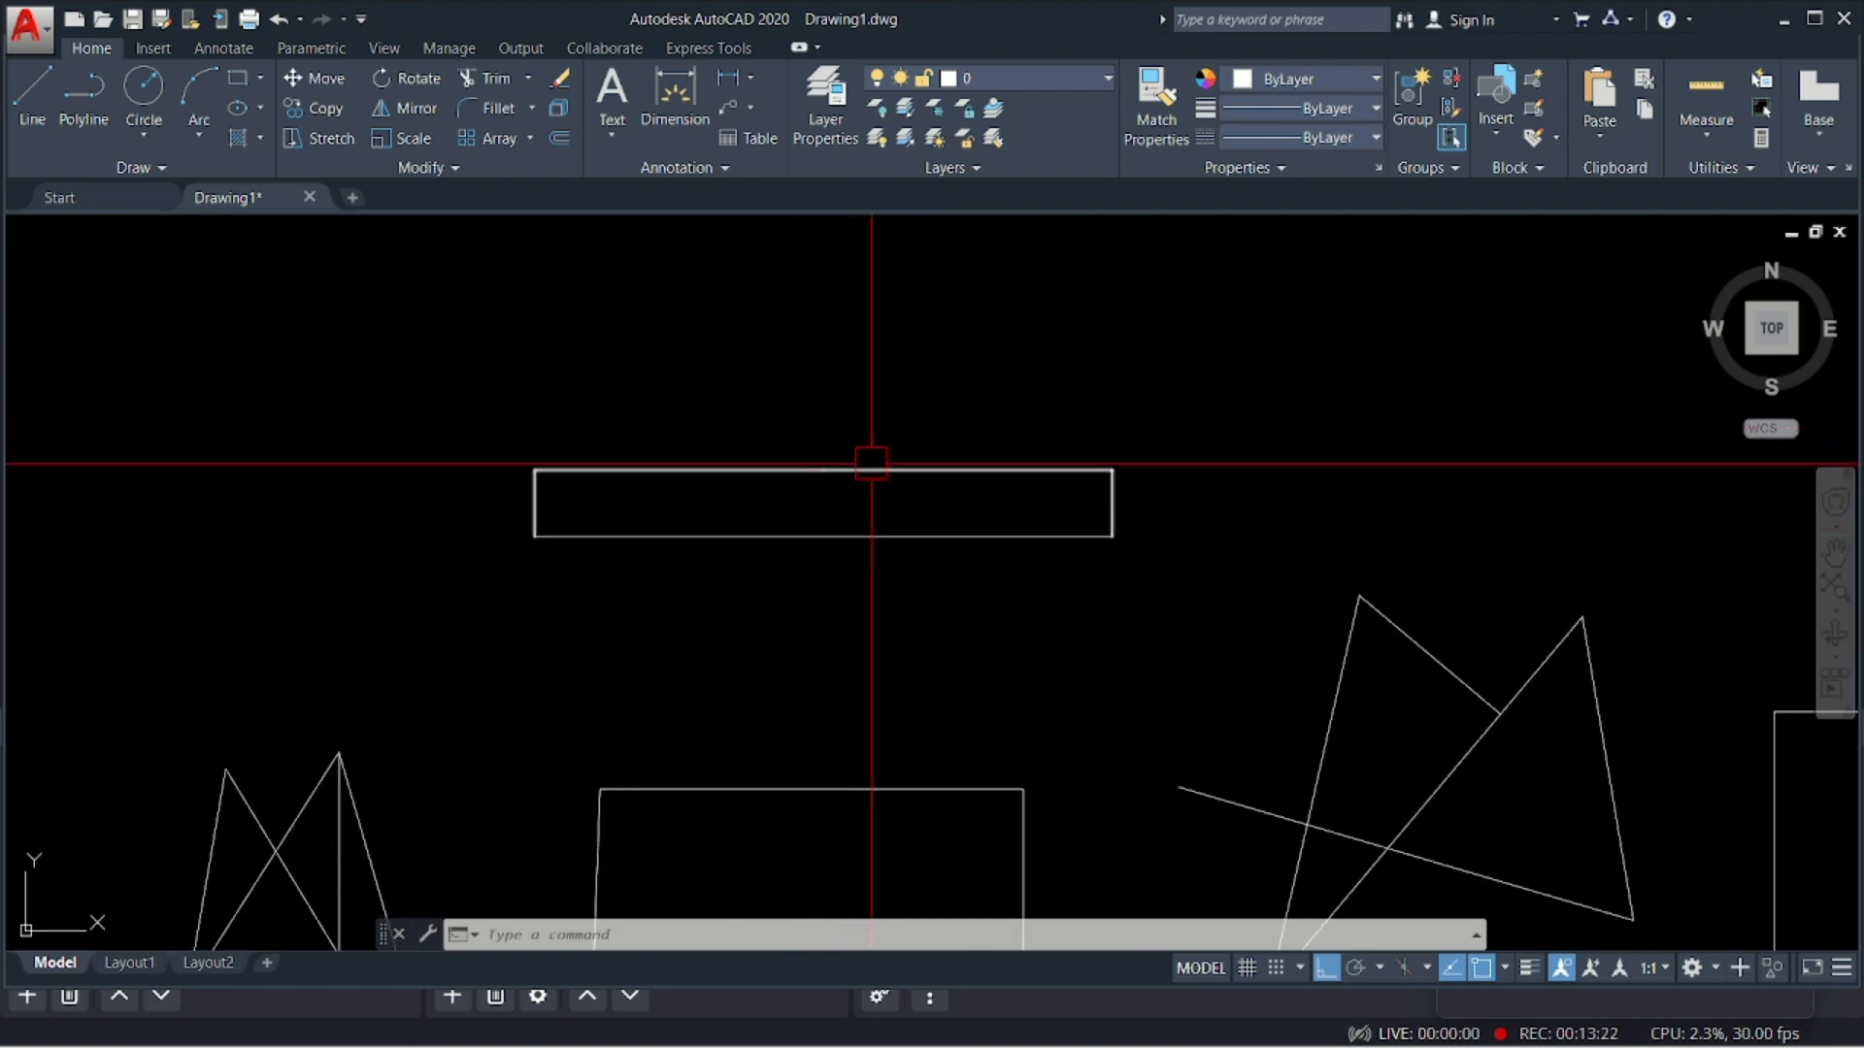
- Erase the linear dimension above the horizontal line
{"action": "left_click", "coordinate": [918, 429]}
{"action": "left_click", "coordinate": [743, 501]}
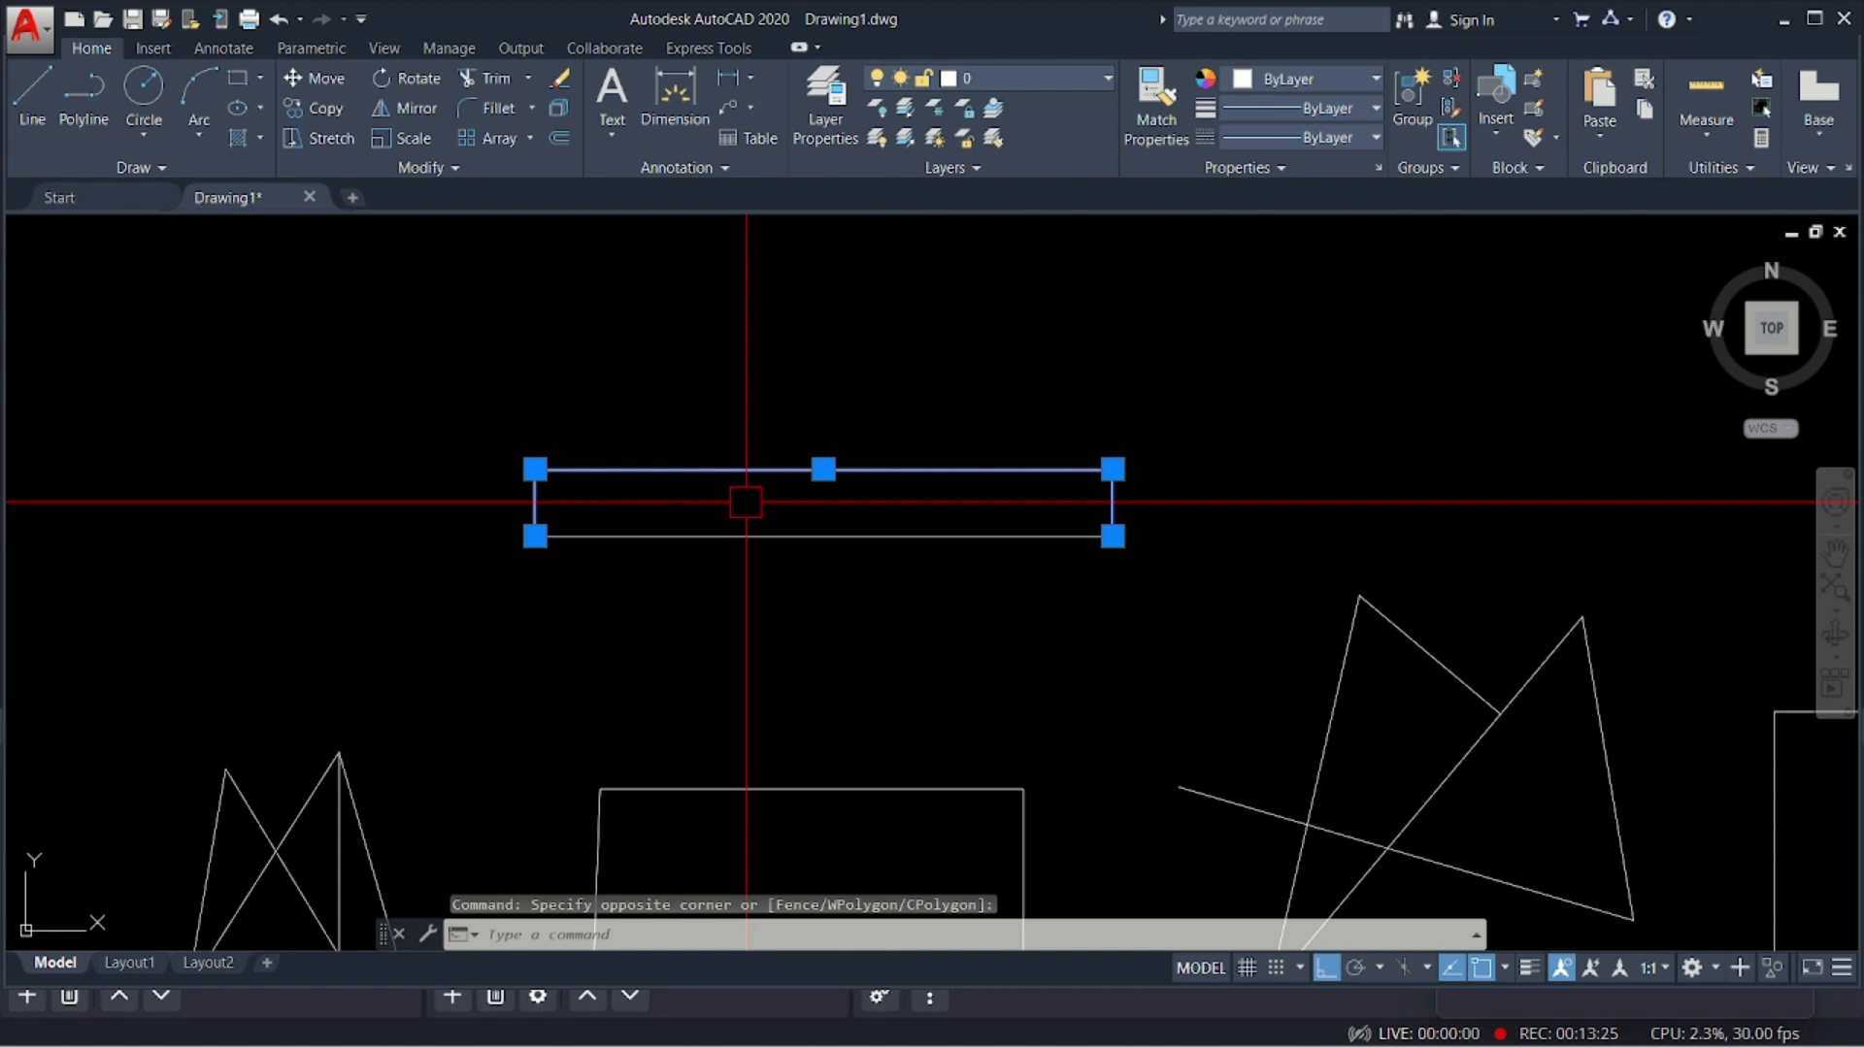
{"action": "key", "text": "Delete"}
- Draw a horizontal polyline segment 500 long above the rightmost rectangle
{"action": "scroll", "coordinate": [583, 561], "scroll_direction": "down", "scroll_amount": 4}
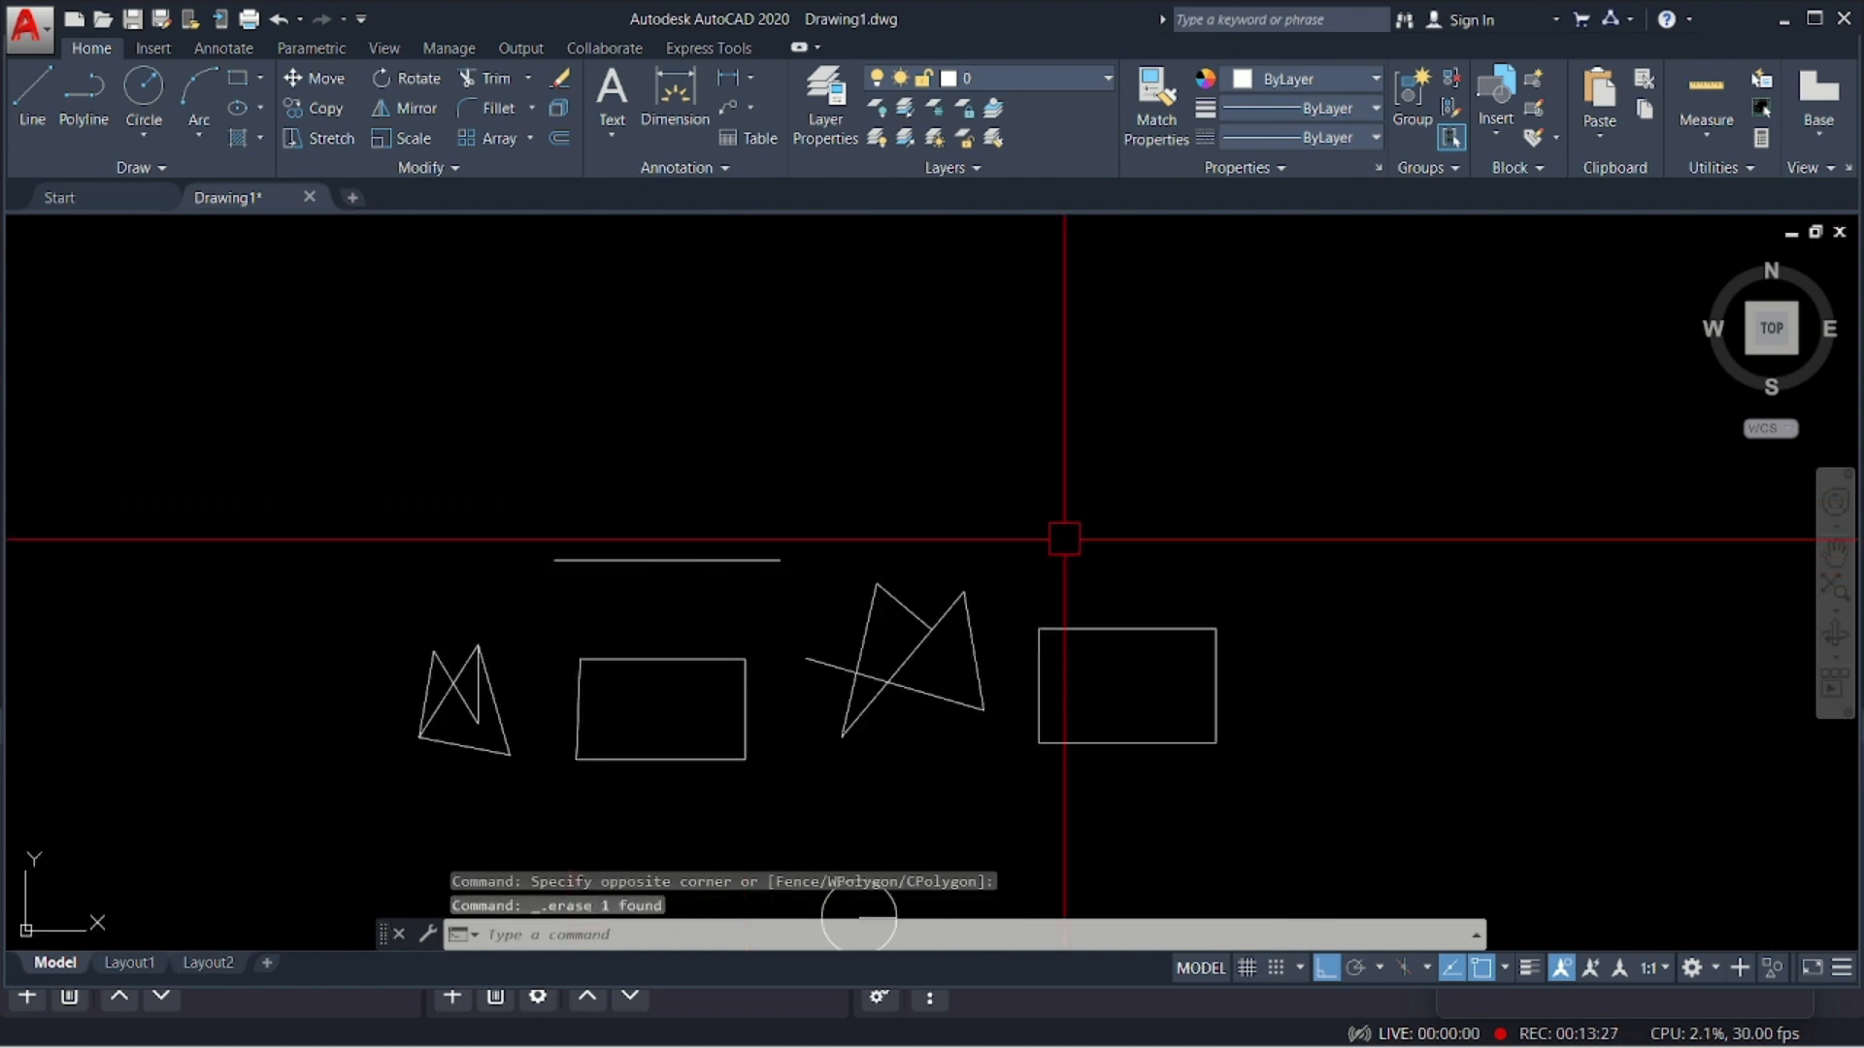
{"action": "key", "text": "Return"}
{"action": "left_click", "coordinate": [1055, 502]}
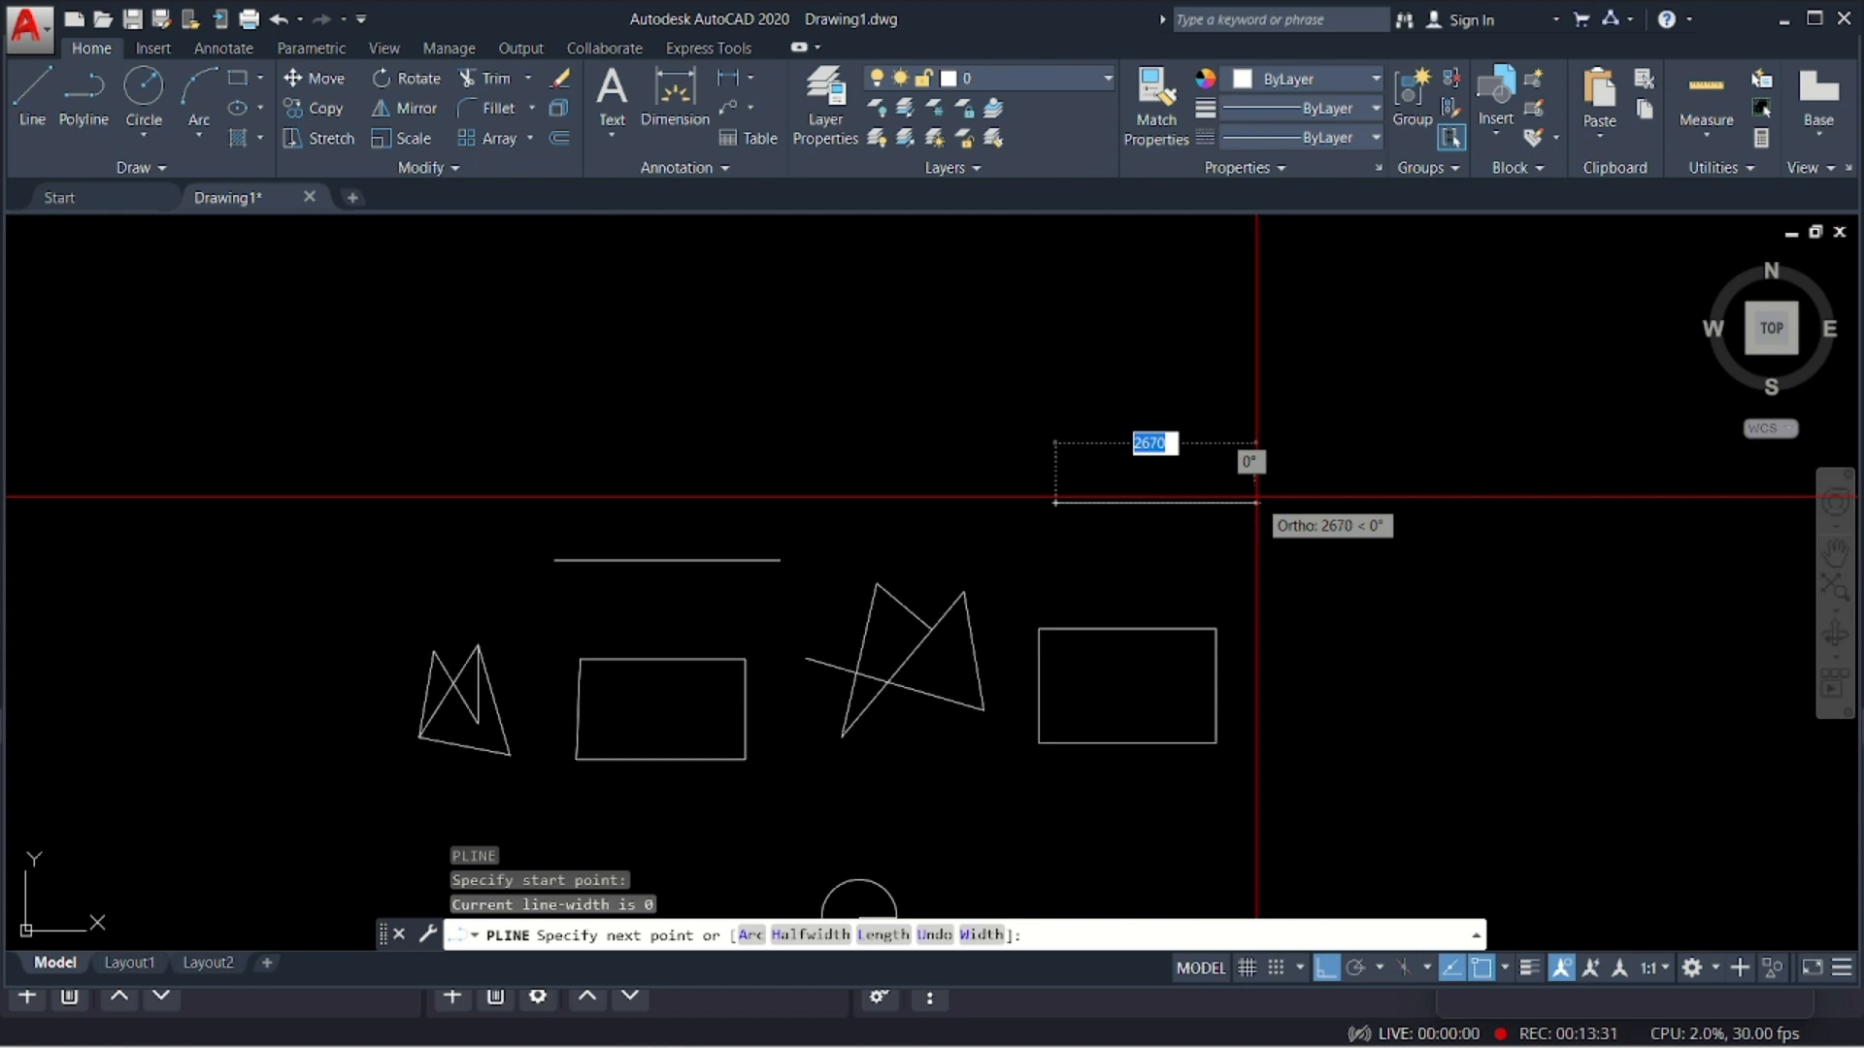
{"action": "type", "text": "500"}
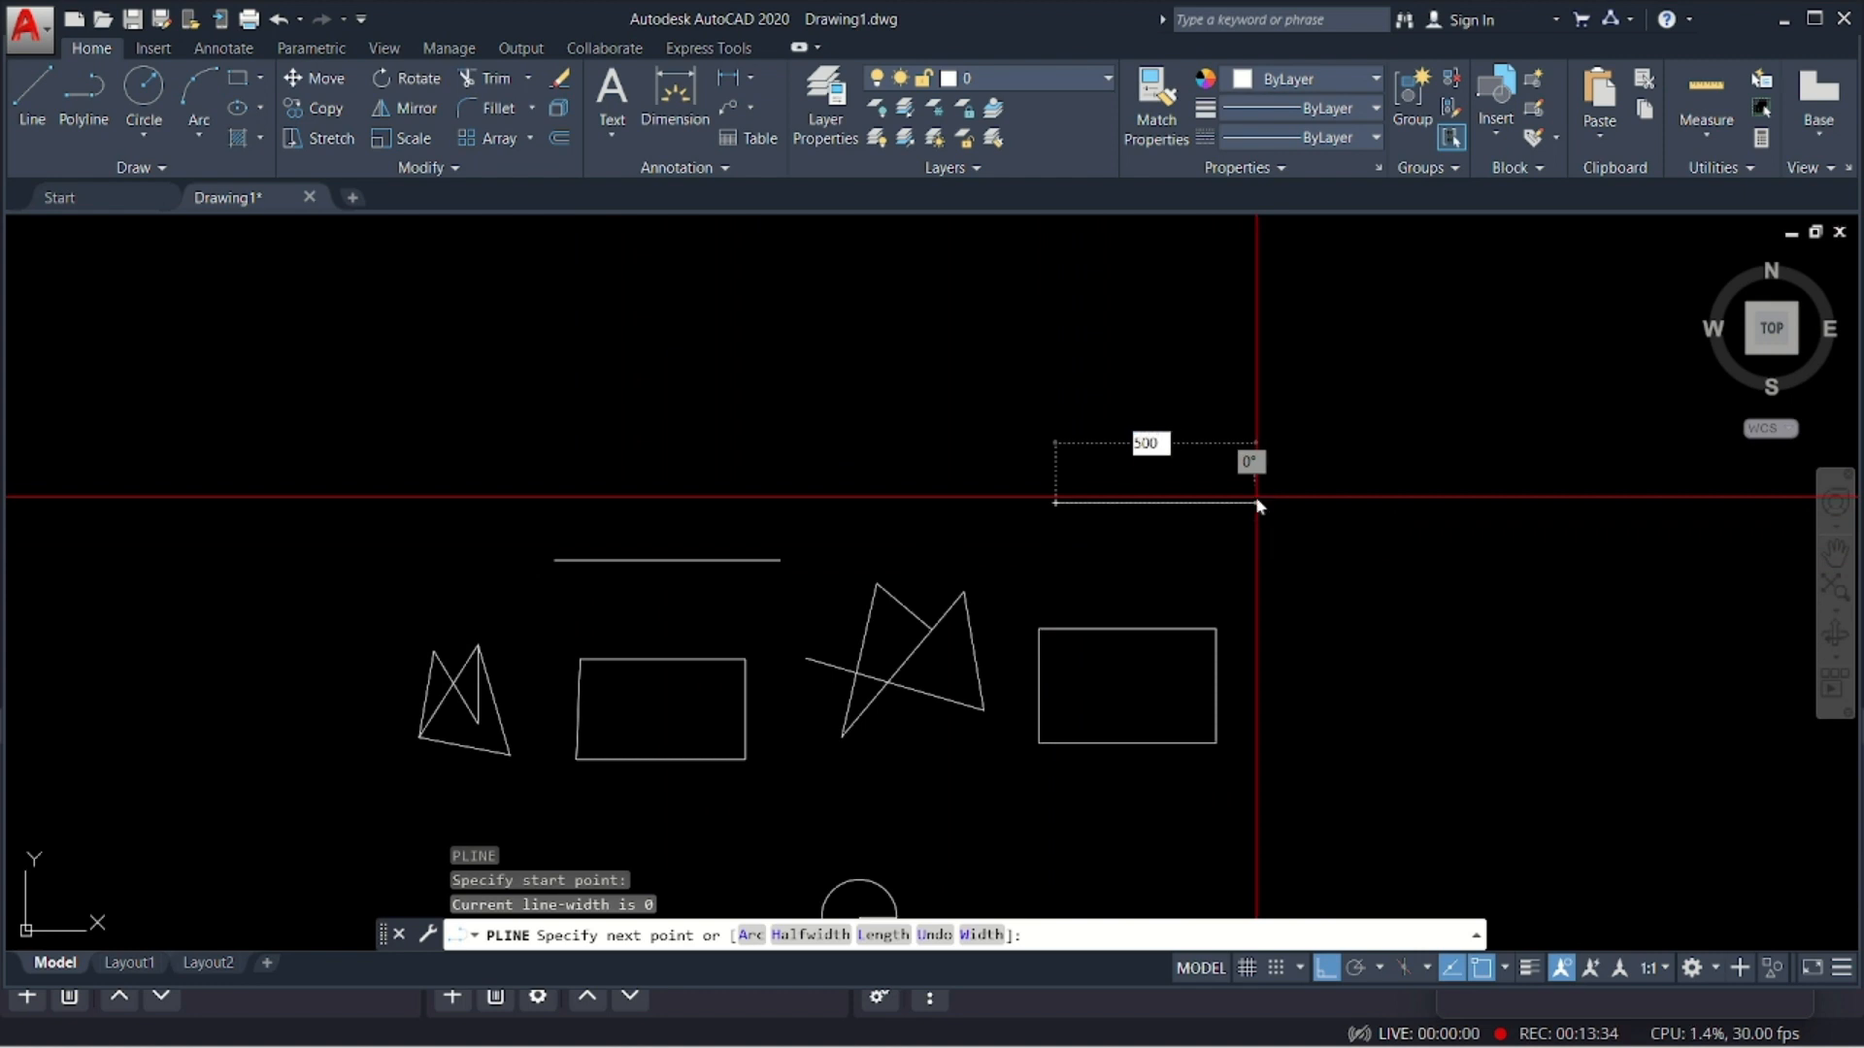
{"action": "key", "text": "Return"}
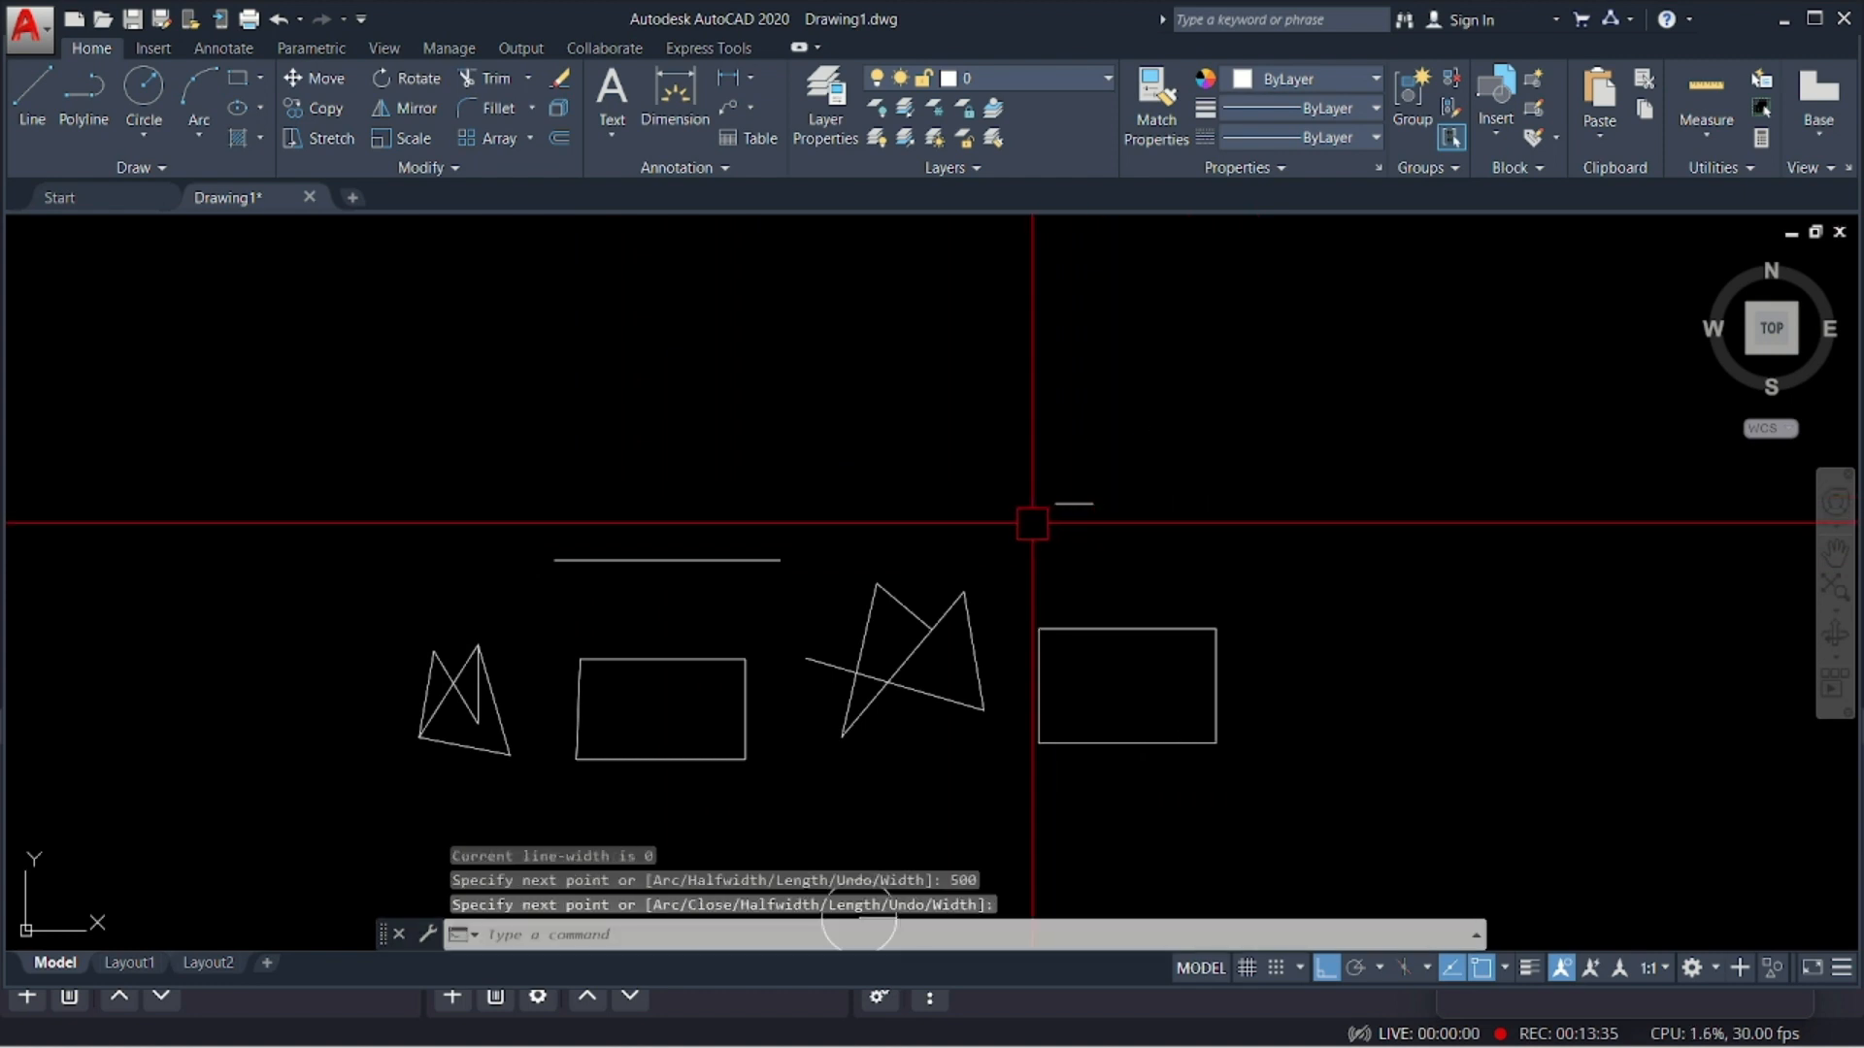
{"action": "scroll", "coordinate": [1106, 490], "scroll_direction": "up", "scroll_amount": 6}
{"action": "scroll", "coordinate": [832, 583], "scroll_direction": "down", "scroll_amount": 2}
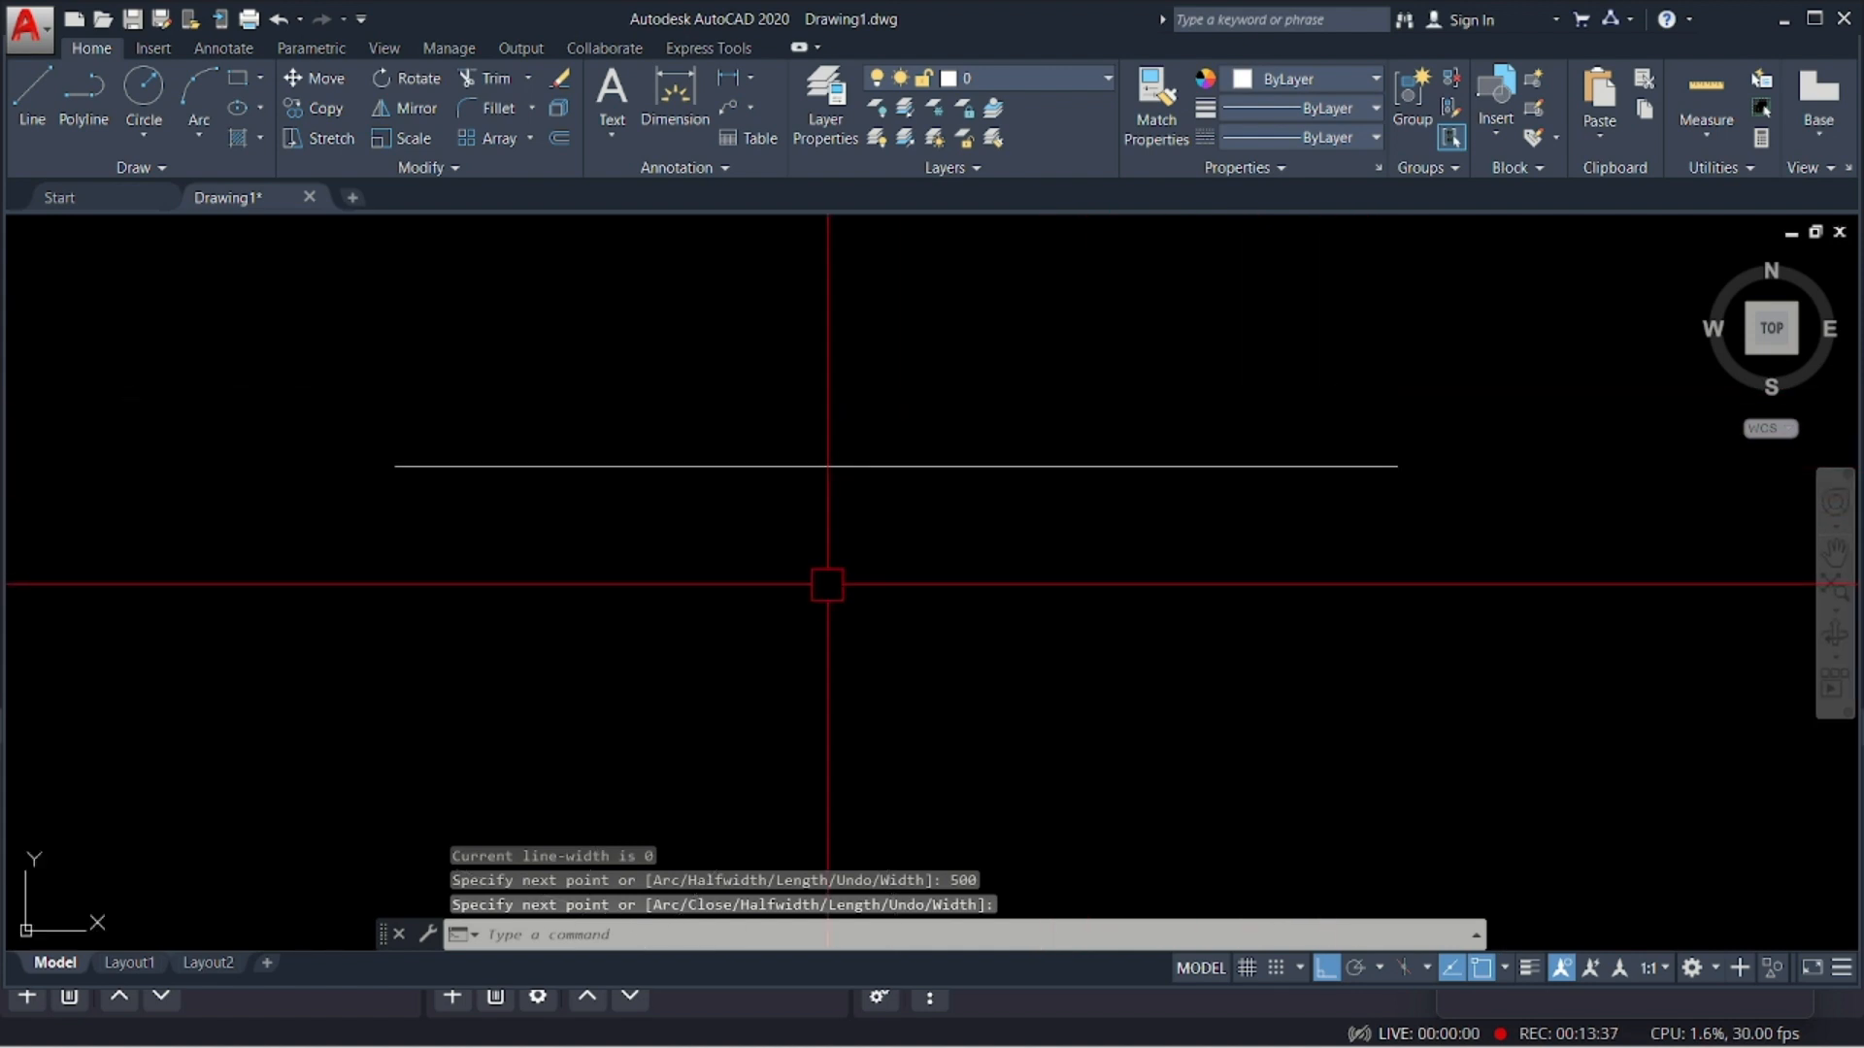
{"action": "scroll", "coordinate": [1010, 524], "scroll_direction": "down", "scroll_amount": 10}
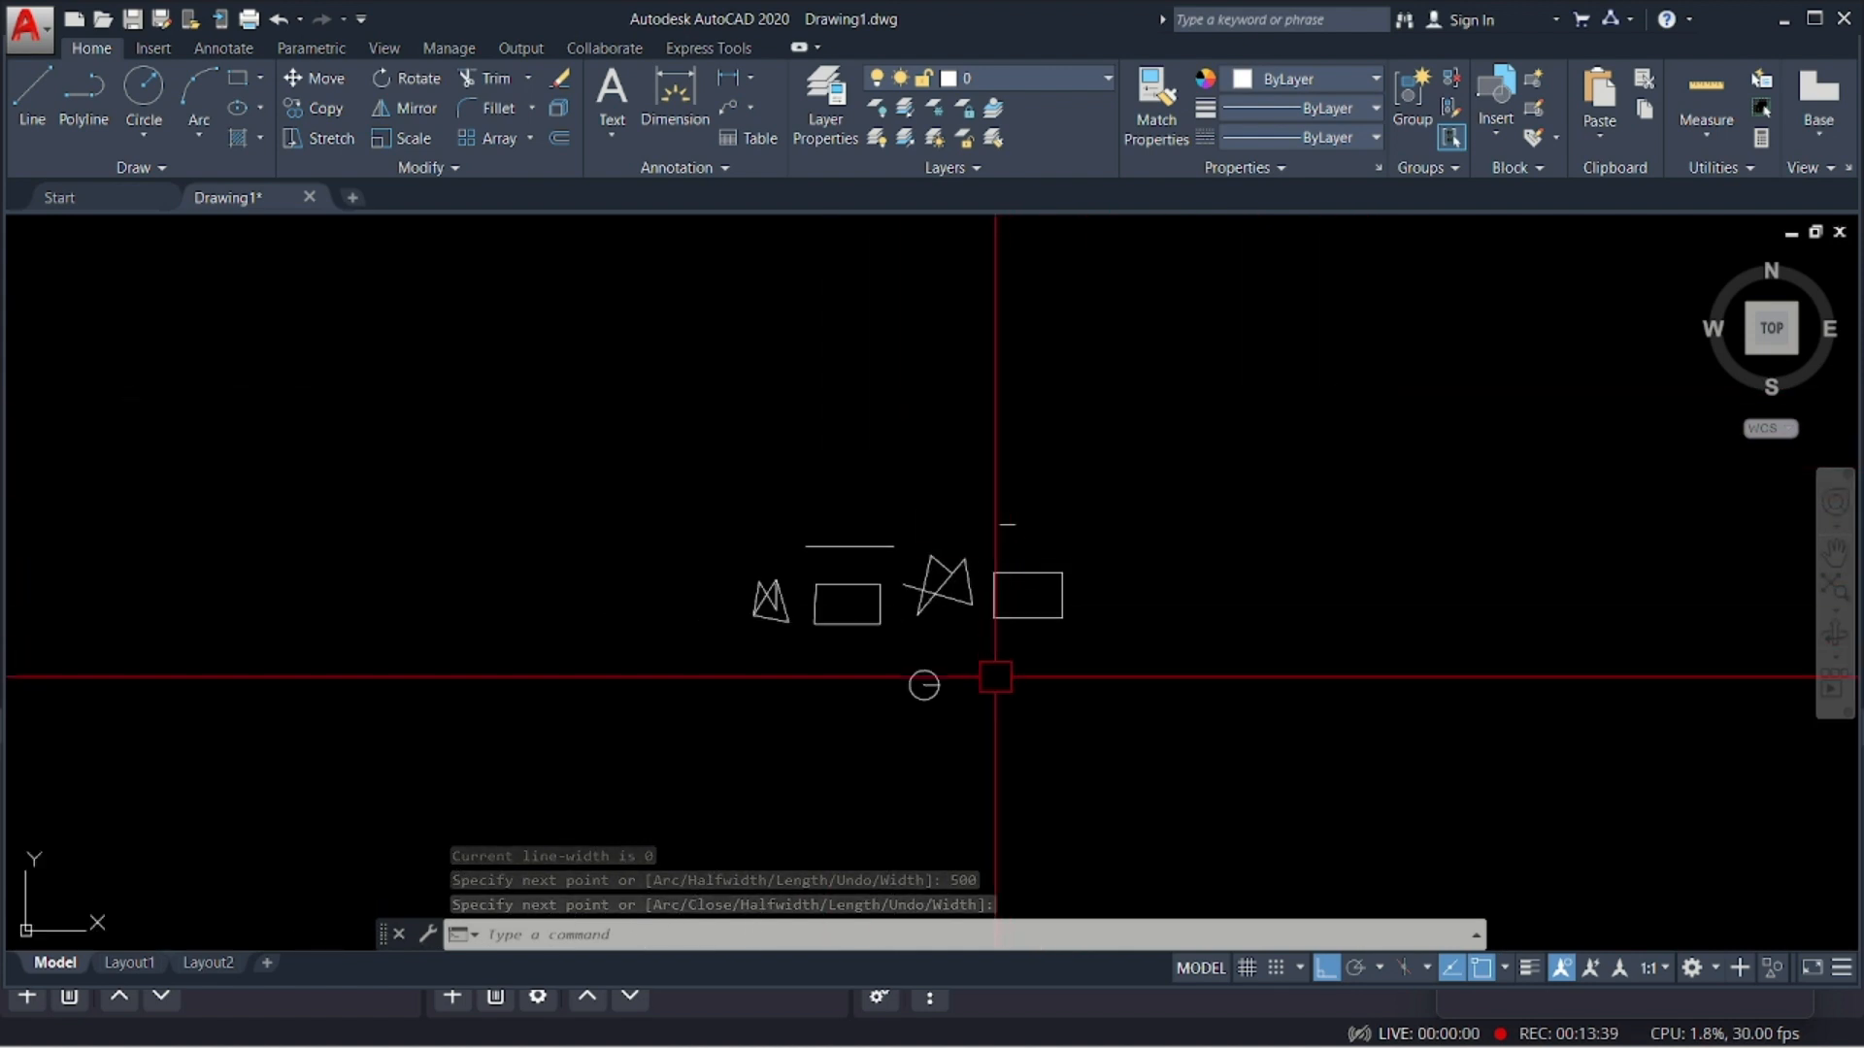
{"action": "scroll", "coordinate": [991, 678], "scroll_direction": "up", "scroll_amount": 4}
{"action": "scroll", "coordinate": [945, 603], "scroll_direction": "down", "scroll_amount": 2}
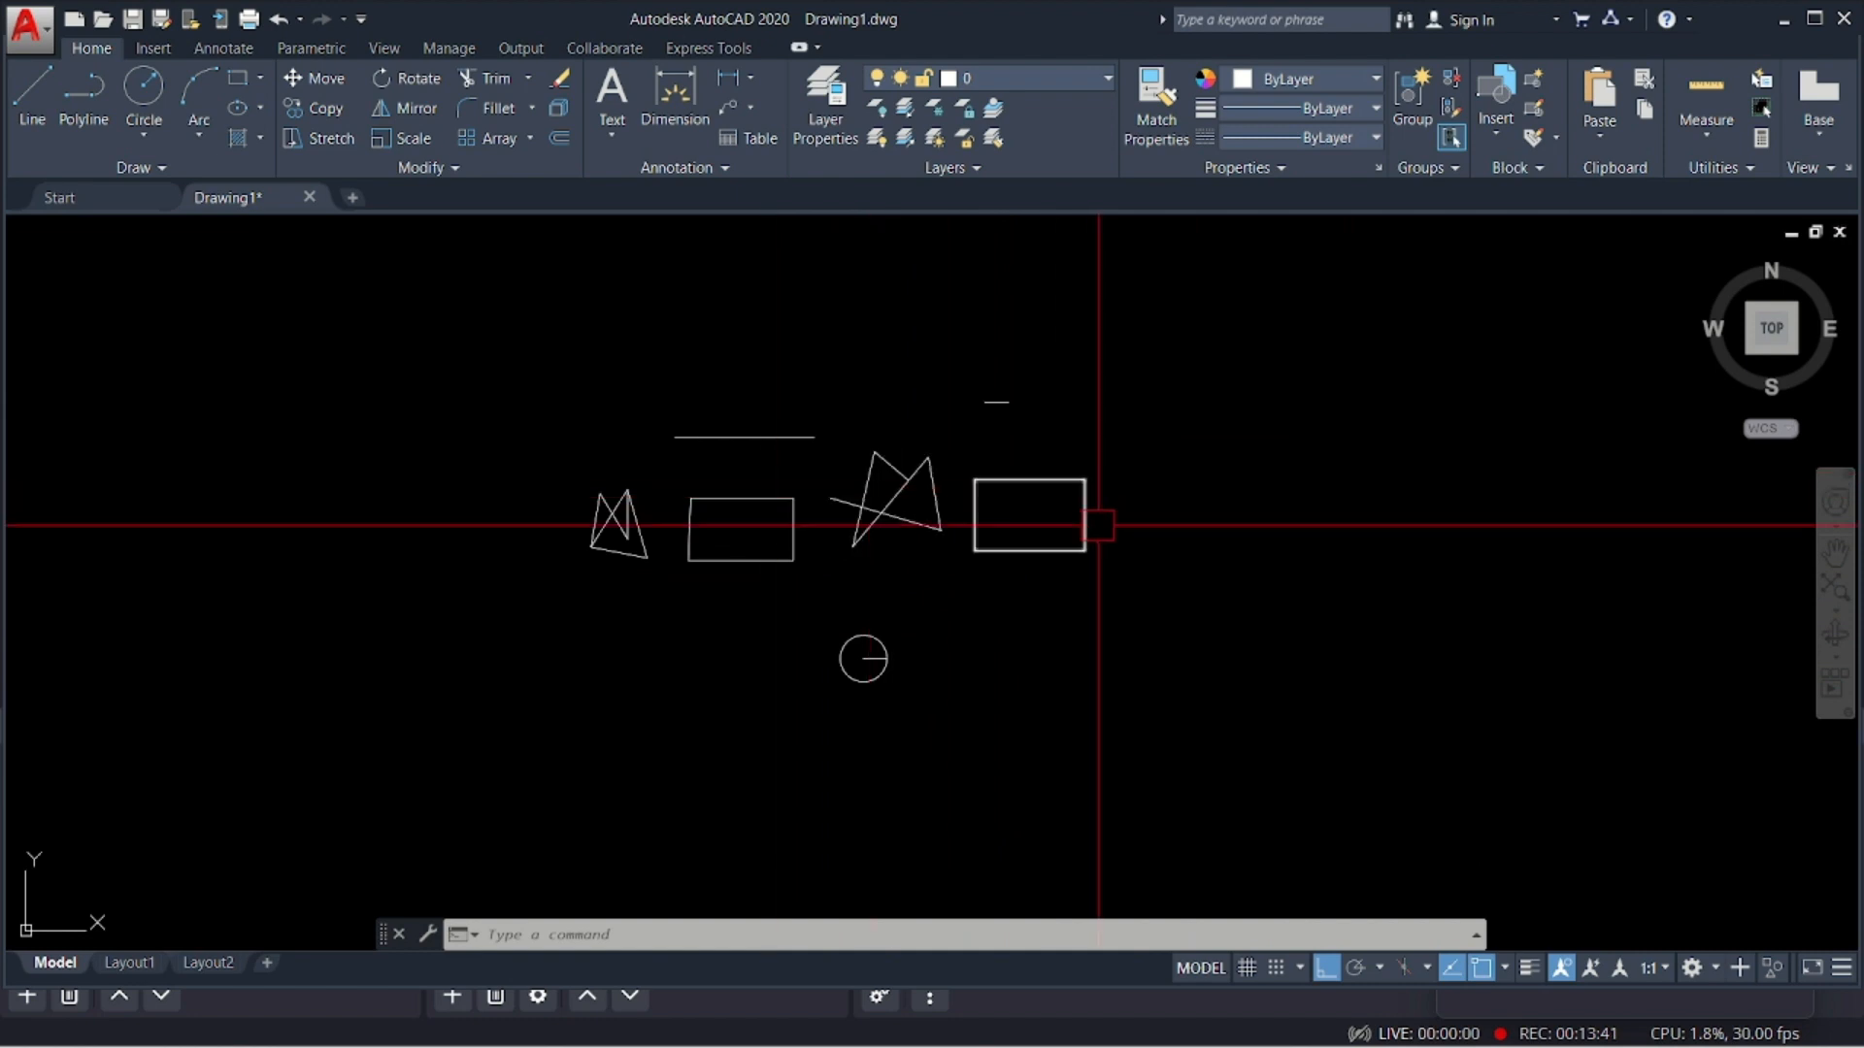